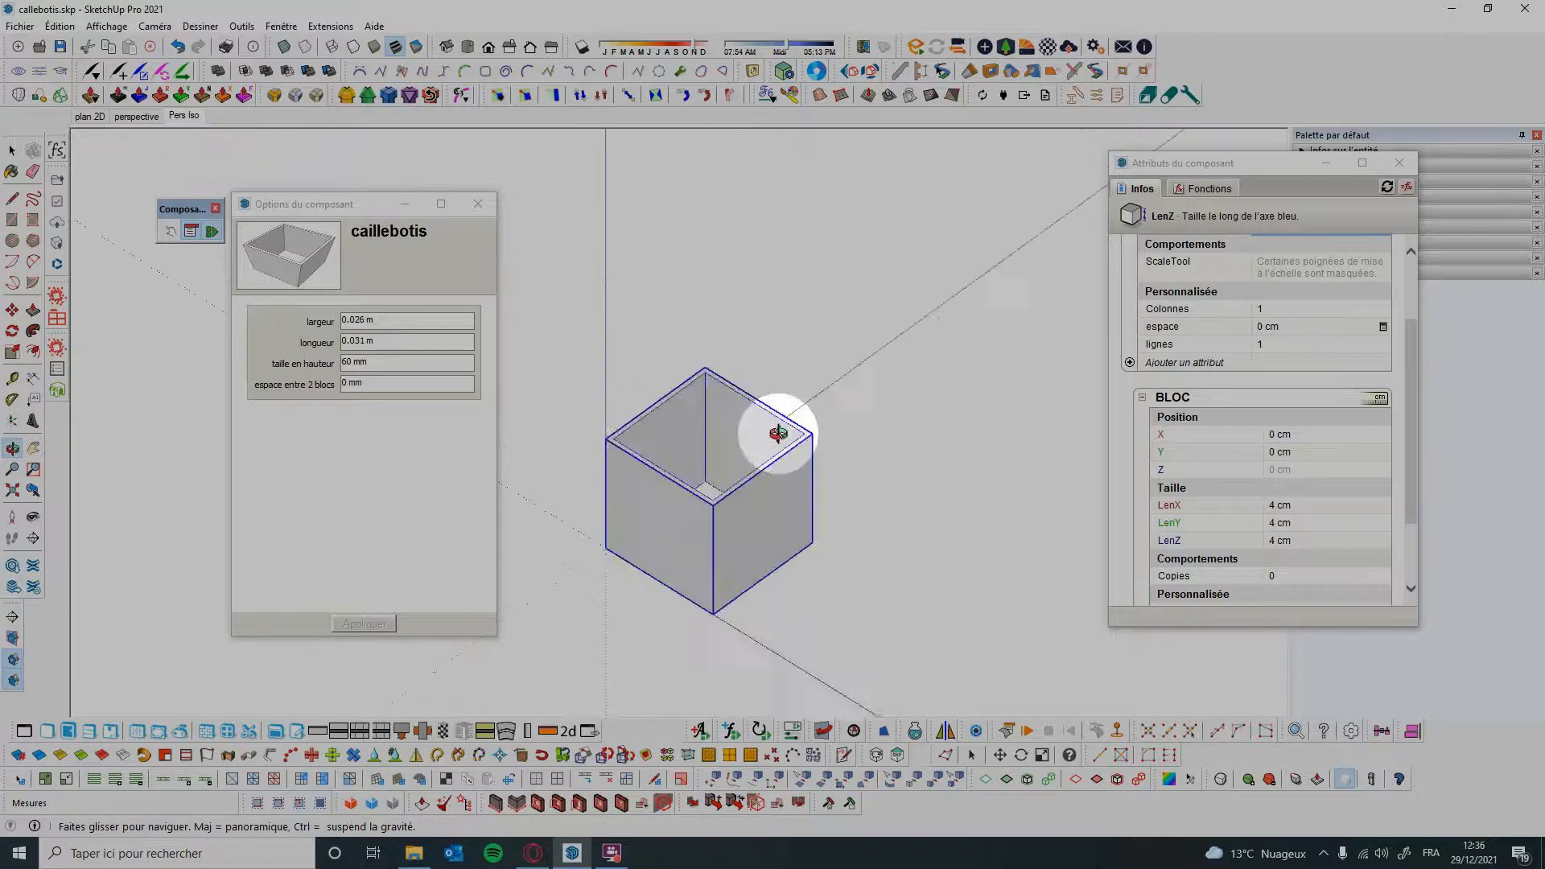
{"action": "scroll", "coordinate": [744, 515], "scroll_direction": "down", "scroll_amount": 2}
{"action": "mouse_move", "coordinate": [745, 514]}
{"action": "middle_mouse_down"}
{"action": "mouse_move", "coordinate": [779, 483]}
{"action": "mouse_move", "coordinate": [593, 413]}
{"action": "mouse_move", "coordinate": [655, 421]}
{"action": "mouse_move", "coordinate": [764, 473]}
{"action": "middle_mouse_up"}
{"action": "scroll", "coordinate": [756, 487], "scroll_direction": "up", "scroll_amount": 2}
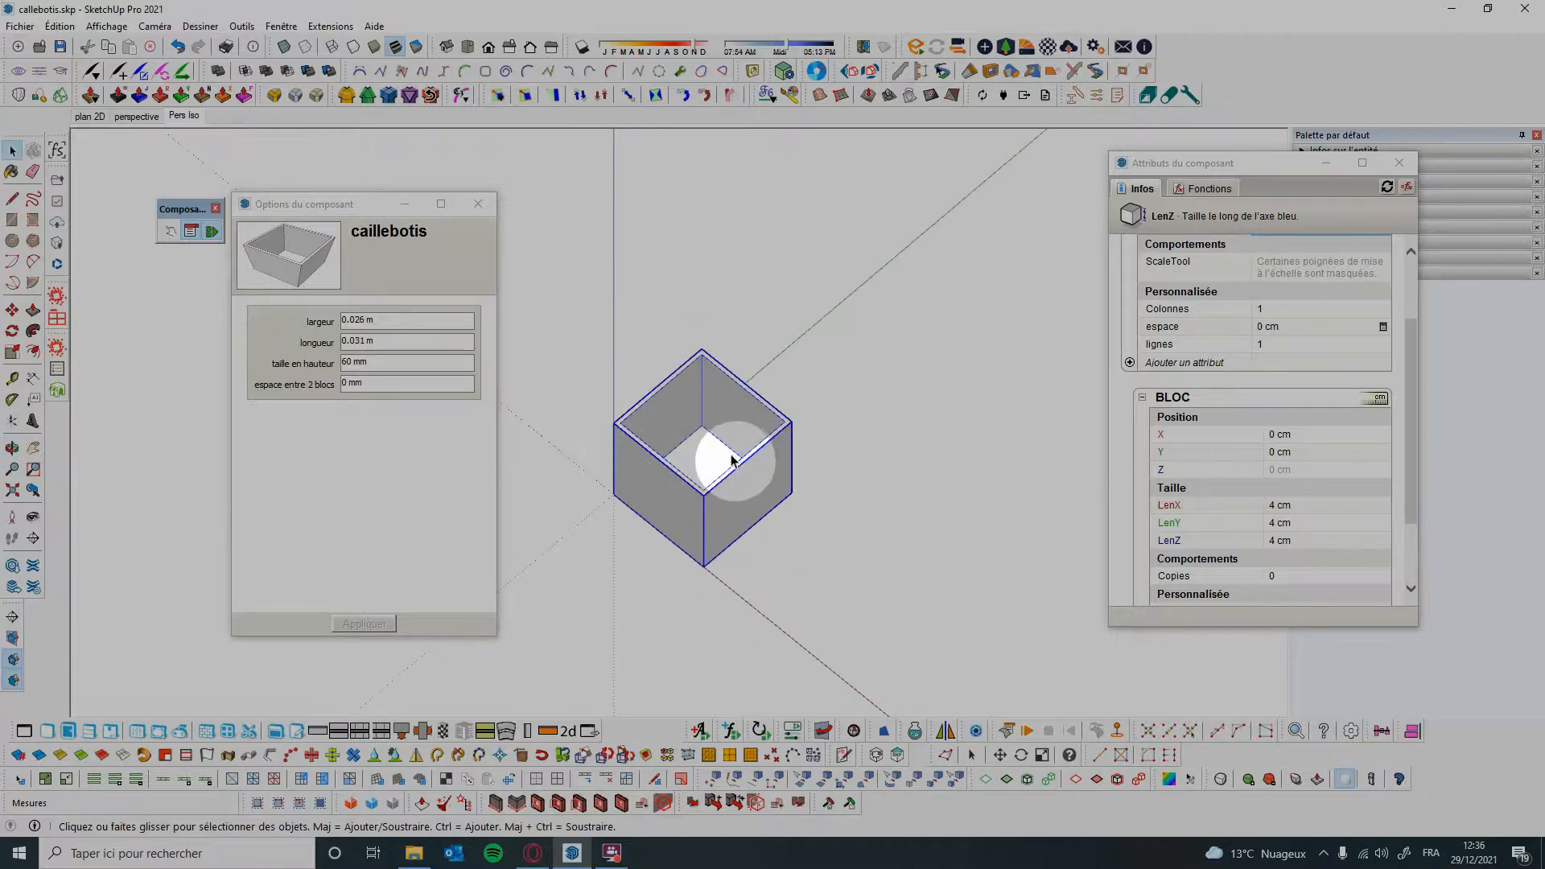
{"action": "scroll", "coordinate": [633, 499], "scroll_direction": "down", "scroll_amount": 2}
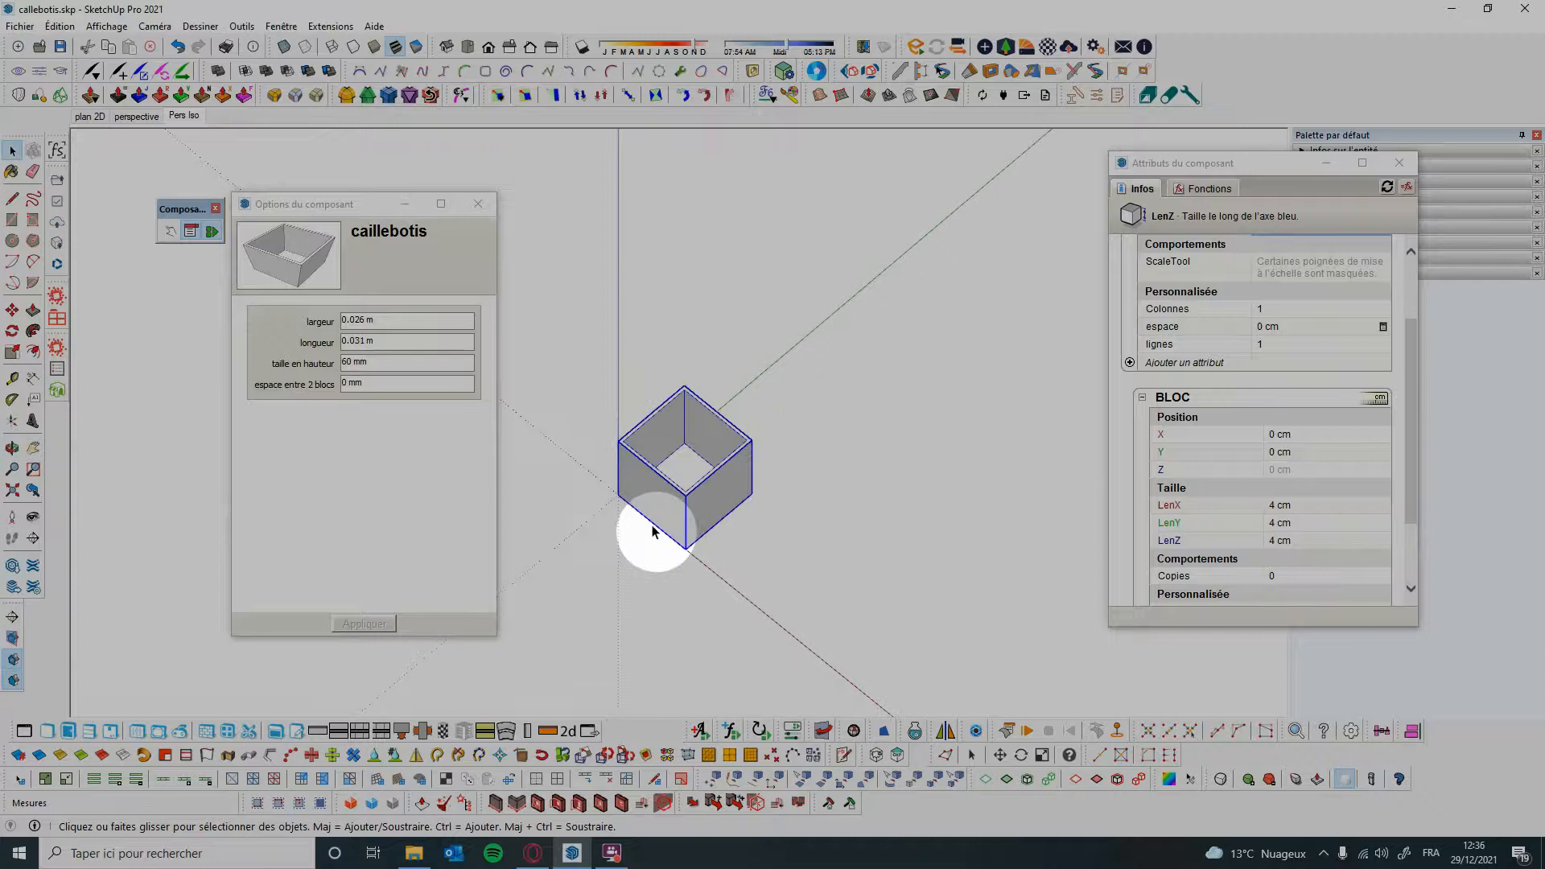
{"action": "scroll", "coordinate": [575, 461], "scroll_direction": "down", "scroll_amount": 2}
{"action": "scroll", "coordinate": [747, 485], "scroll_direction": "up", "scroll_amount": 2}
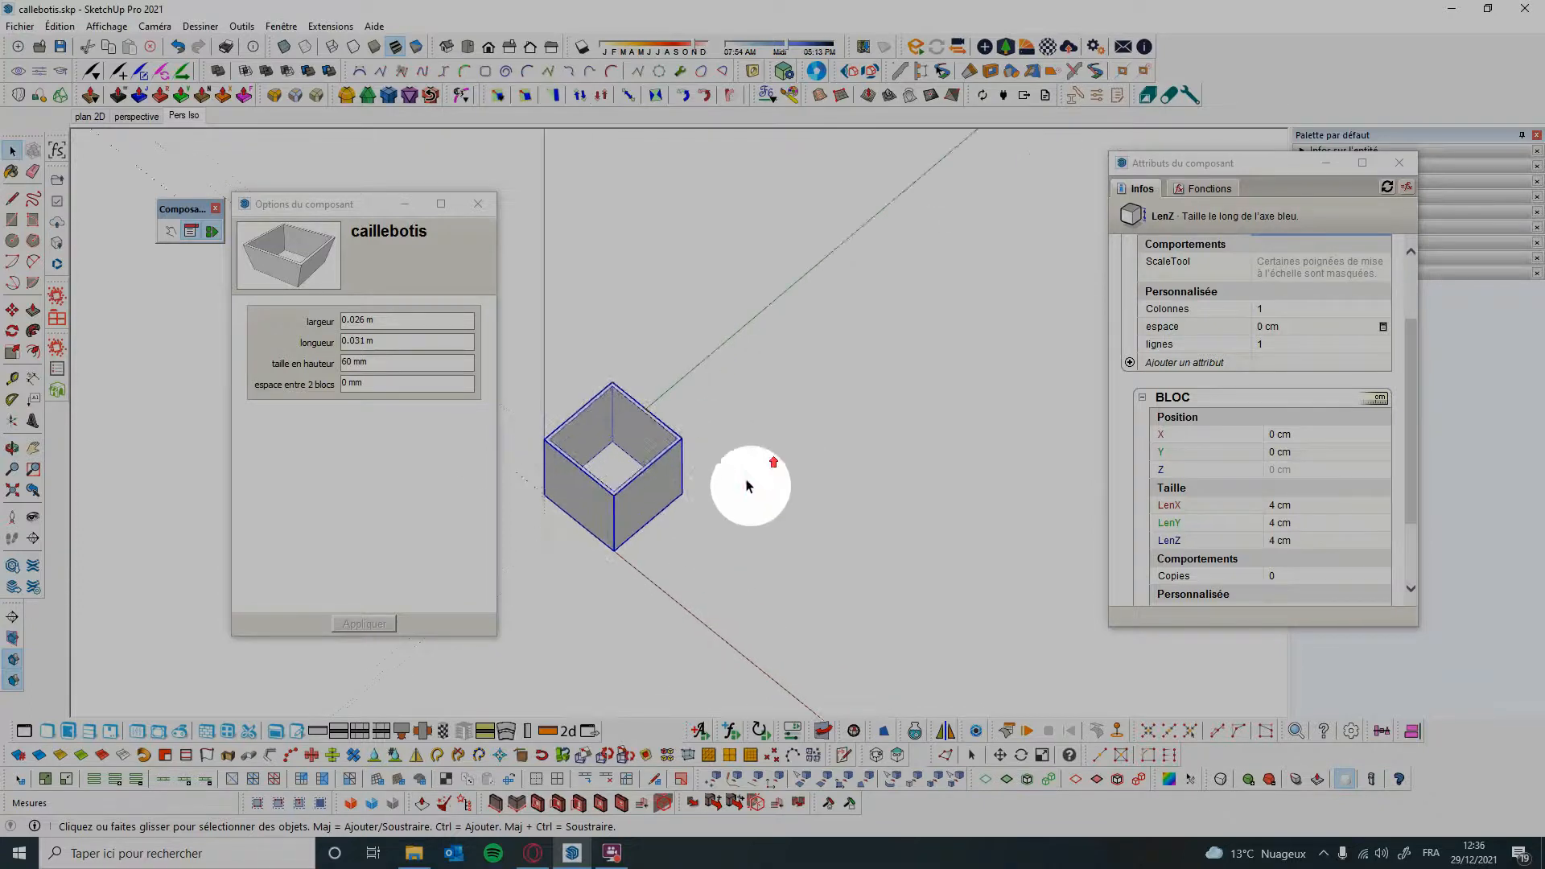
{"action": "scroll", "coordinate": [747, 485], "scroll_direction": "down", "scroll_amount": 2}
{"action": "scroll", "coordinate": [920, 311], "scroll_direction": "down", "scroll_amount": 1}
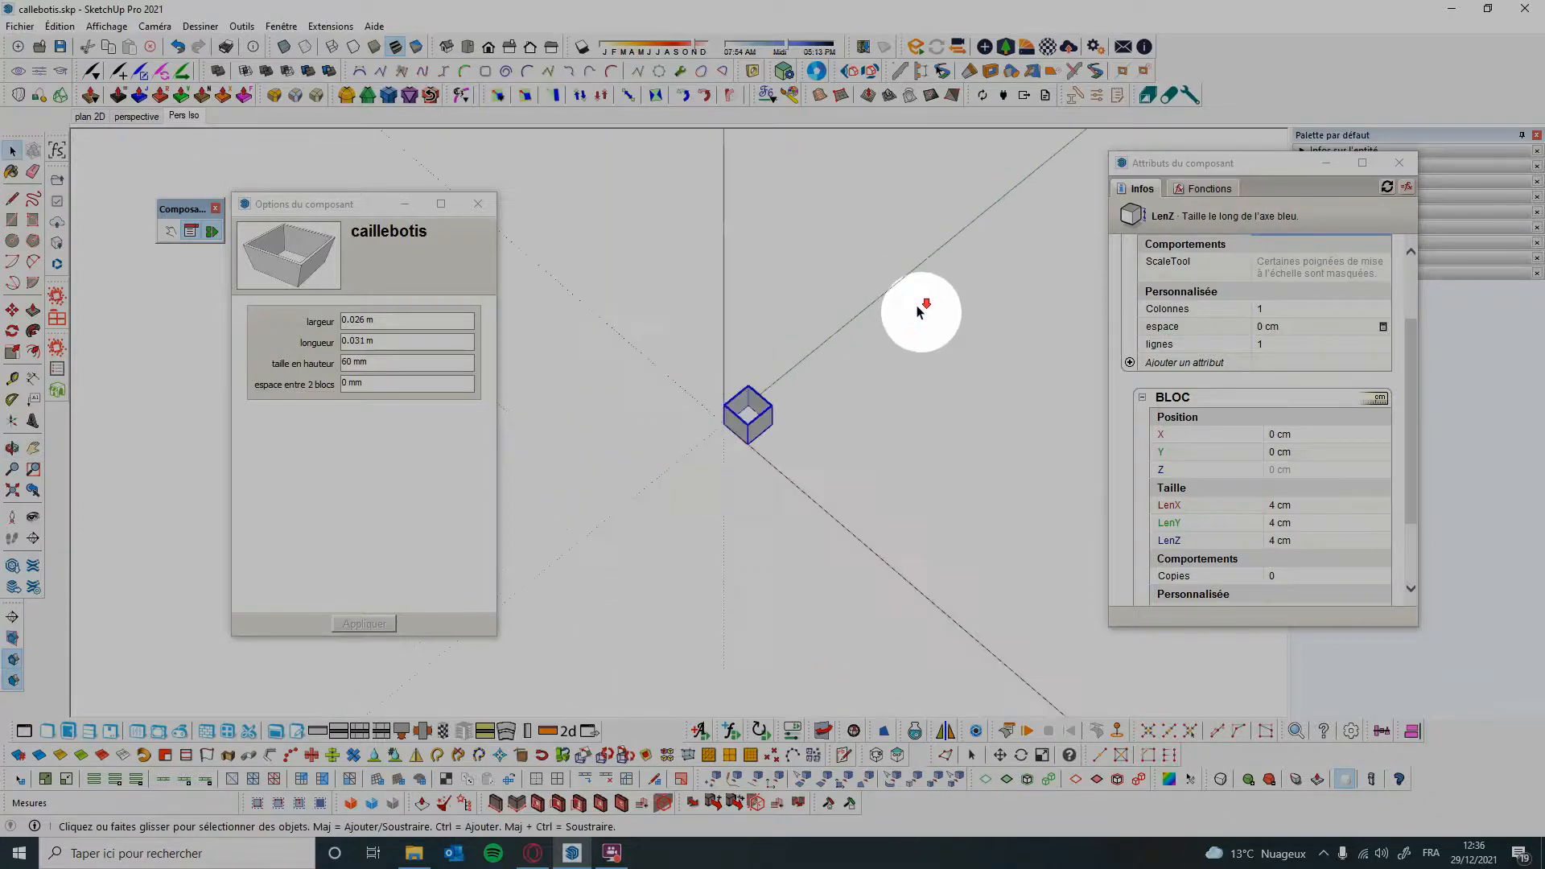
{"action": "scroll", "coordinate": [920, 311], "scroll_direction": "down", "scroll_amount": 1}
{"action": "scroll", "coordinate": [668, 422], "scroll_direction": "down", "scroll_amount": 3}
{"action": "scroll", "coordinate": [822, 419], "scroll_direction": "up", "scroll_amount": 3}
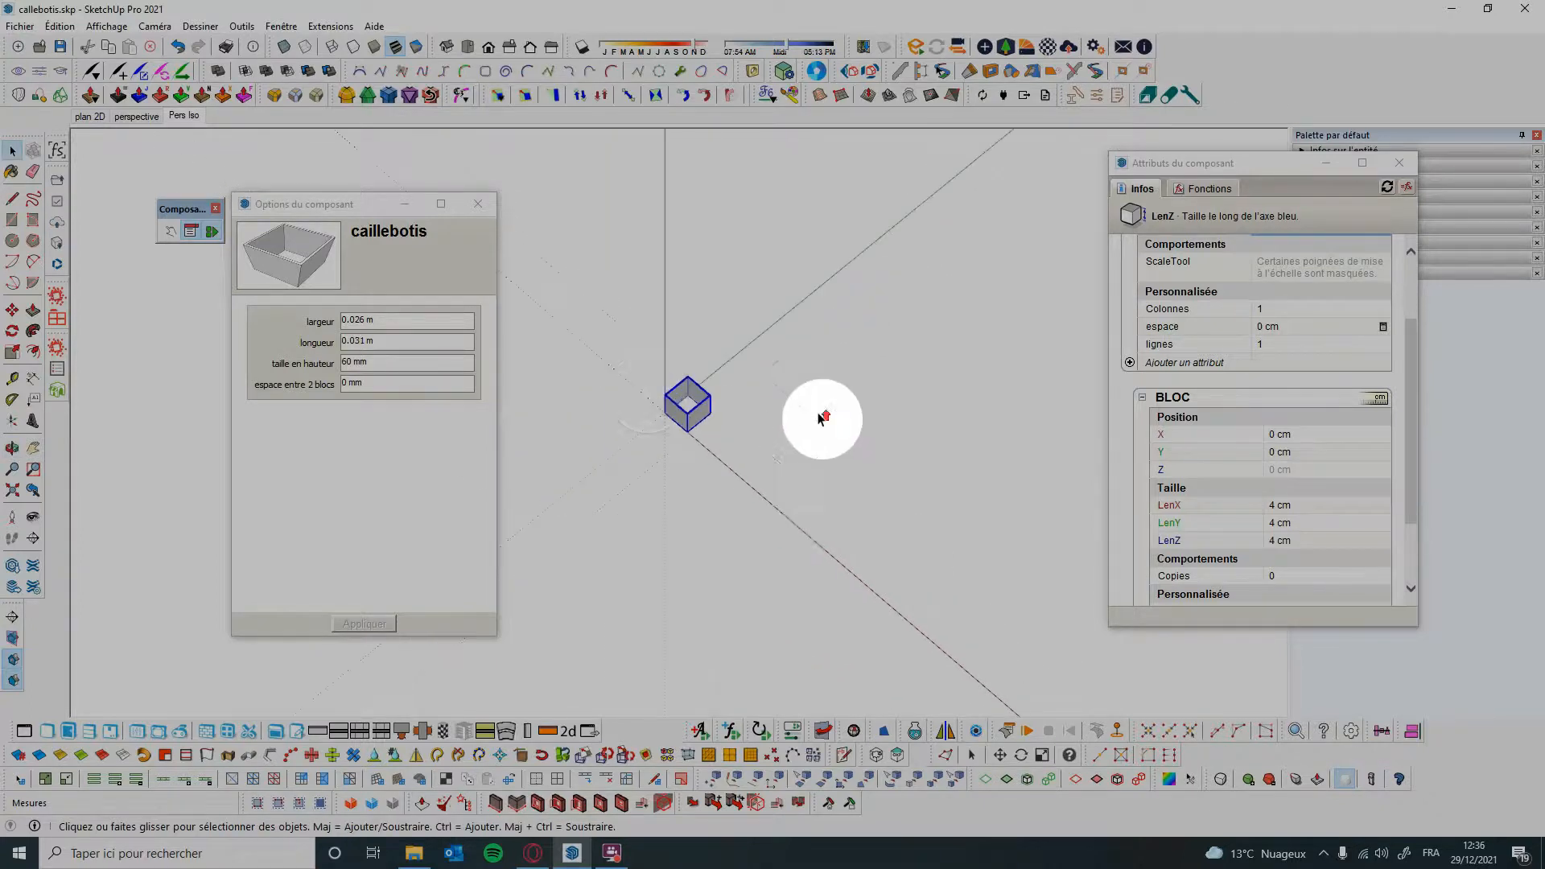
{"action": "scroll", "coordinate": [692, 426], "scroll_direction": "up", "scroll_amount": 1}
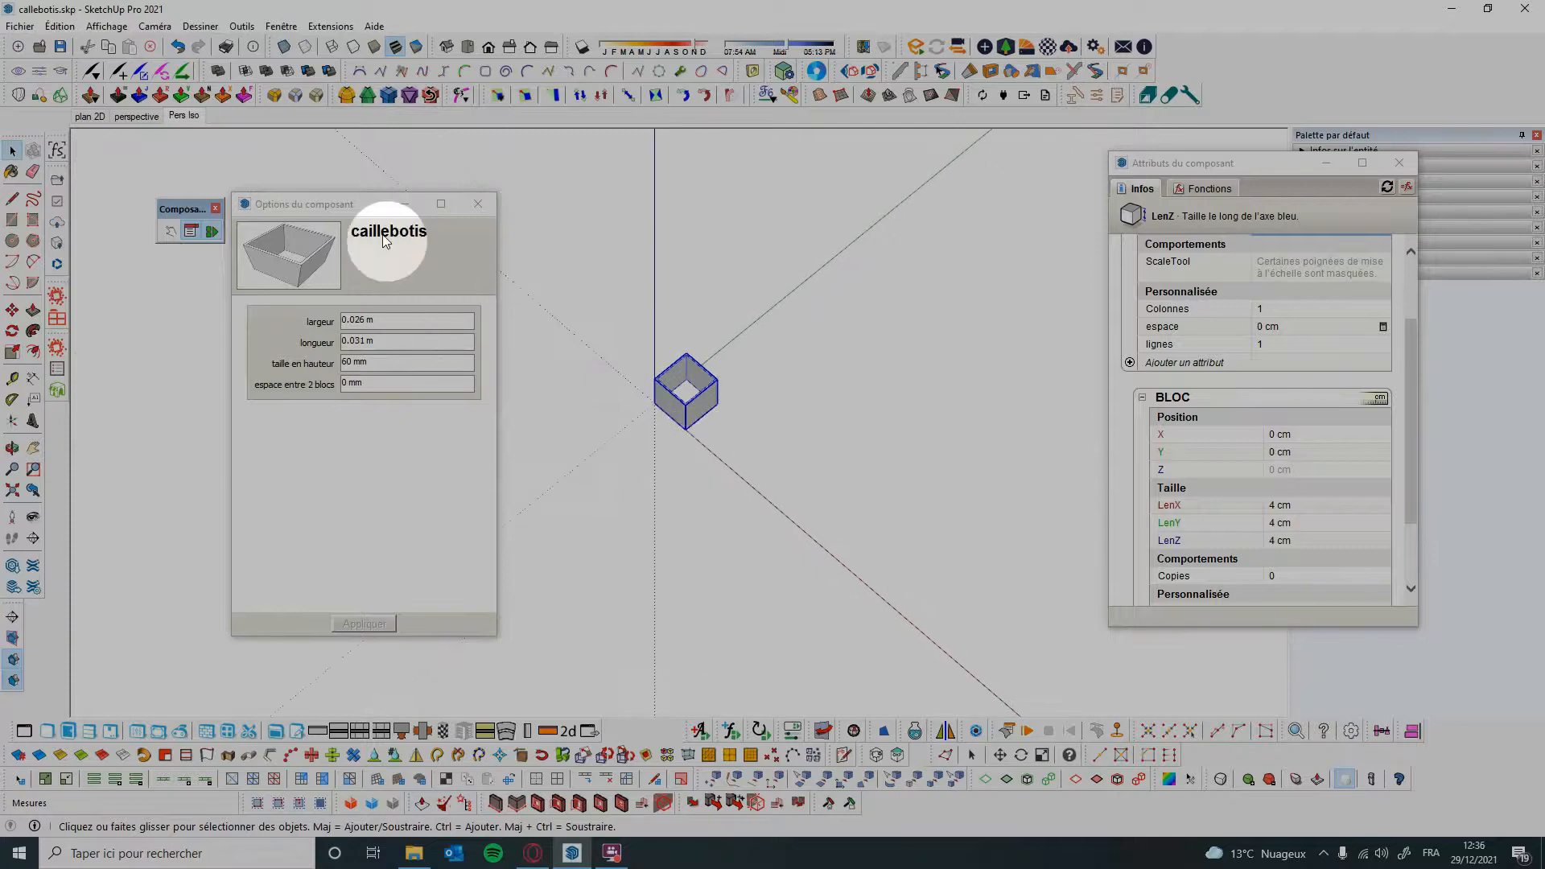
Scale the single-block caillebotis component along the red axis to a width of about 0.221 m
{"action": "left_click_drag", "start_coordinate": [374, 208], "coordinate": [498, 211]}
{"action": "scroll", "coordinate": [668, 415], "scroll_direction": "up", "scroll_amount": 3}
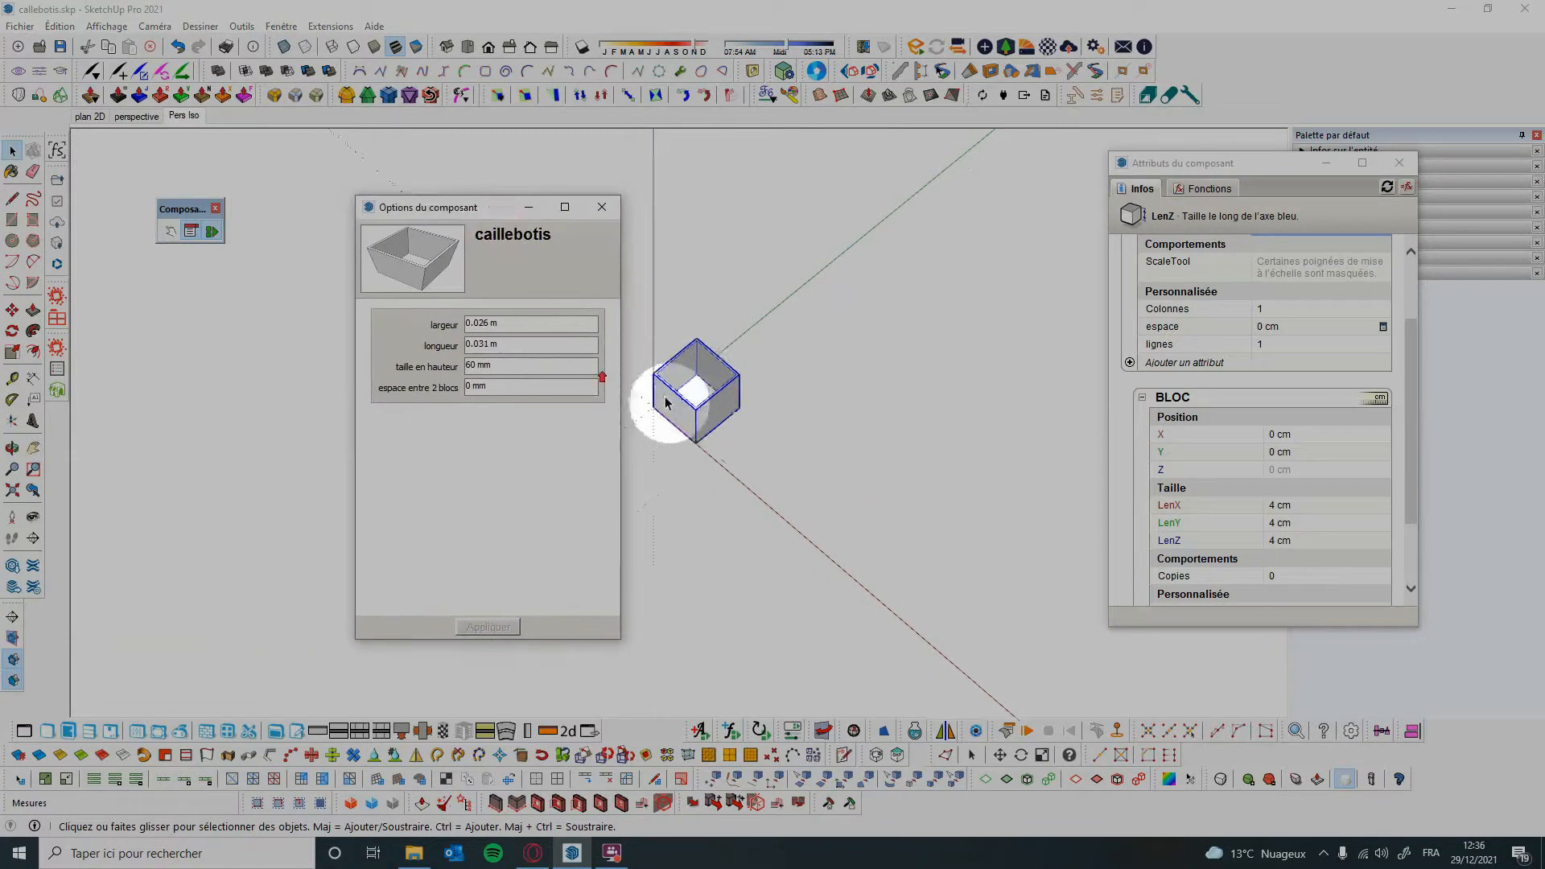
{"action": "scroll", "coordinate": [978, 509], "scroll_direction": "down", "scroll_amount": 3}
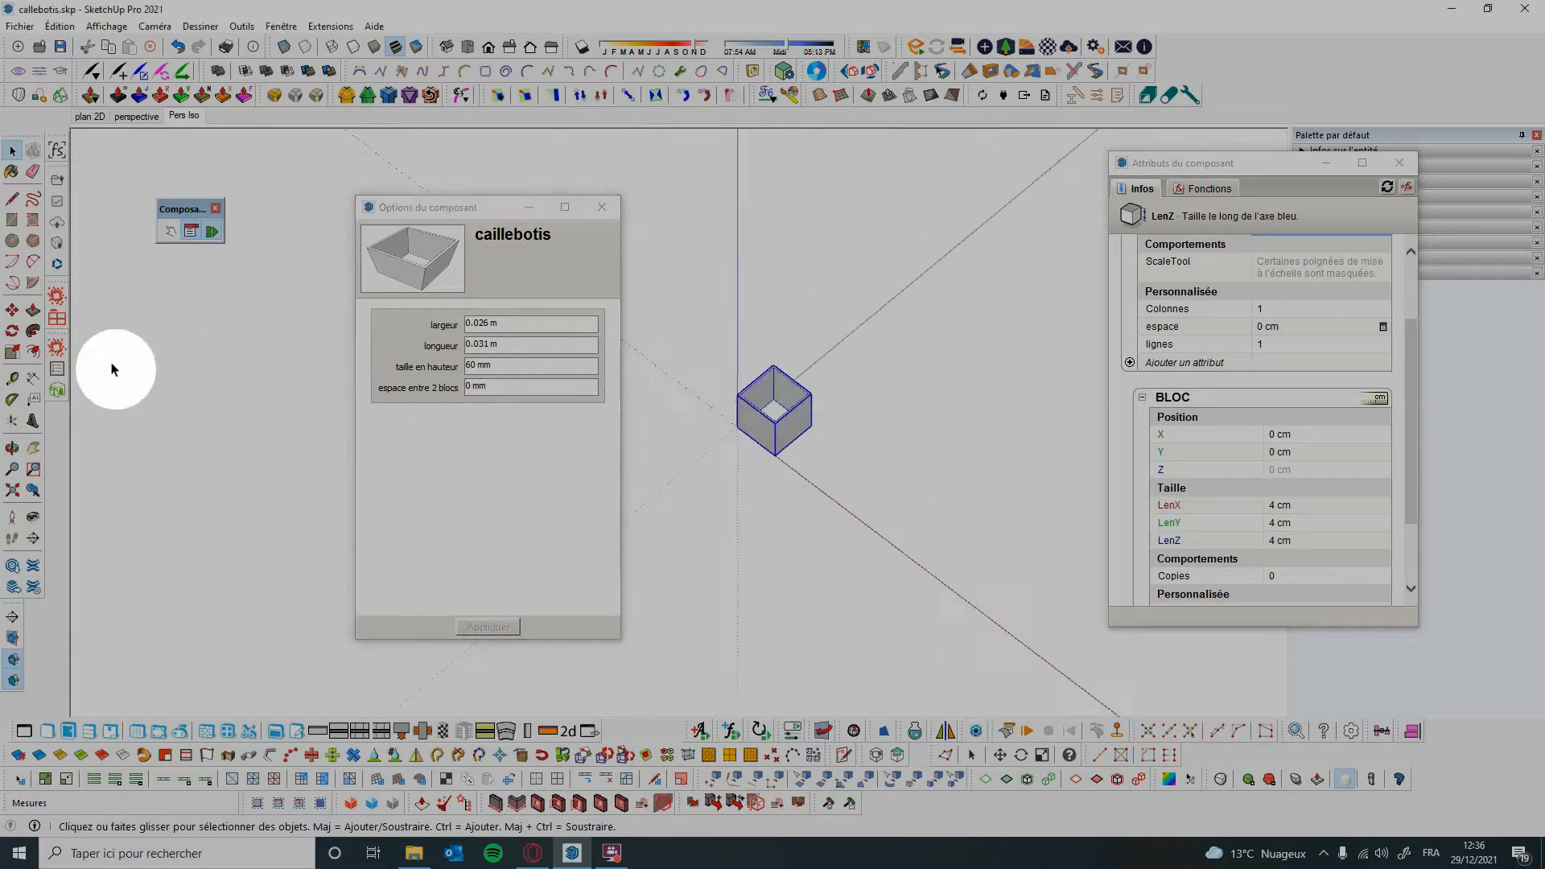
{"action": "left_click", "coordinate": [13, 354]}
{"action": "middle_click_drag", "start_coordinate": [735, 494], "coordinate": [804, 503]}
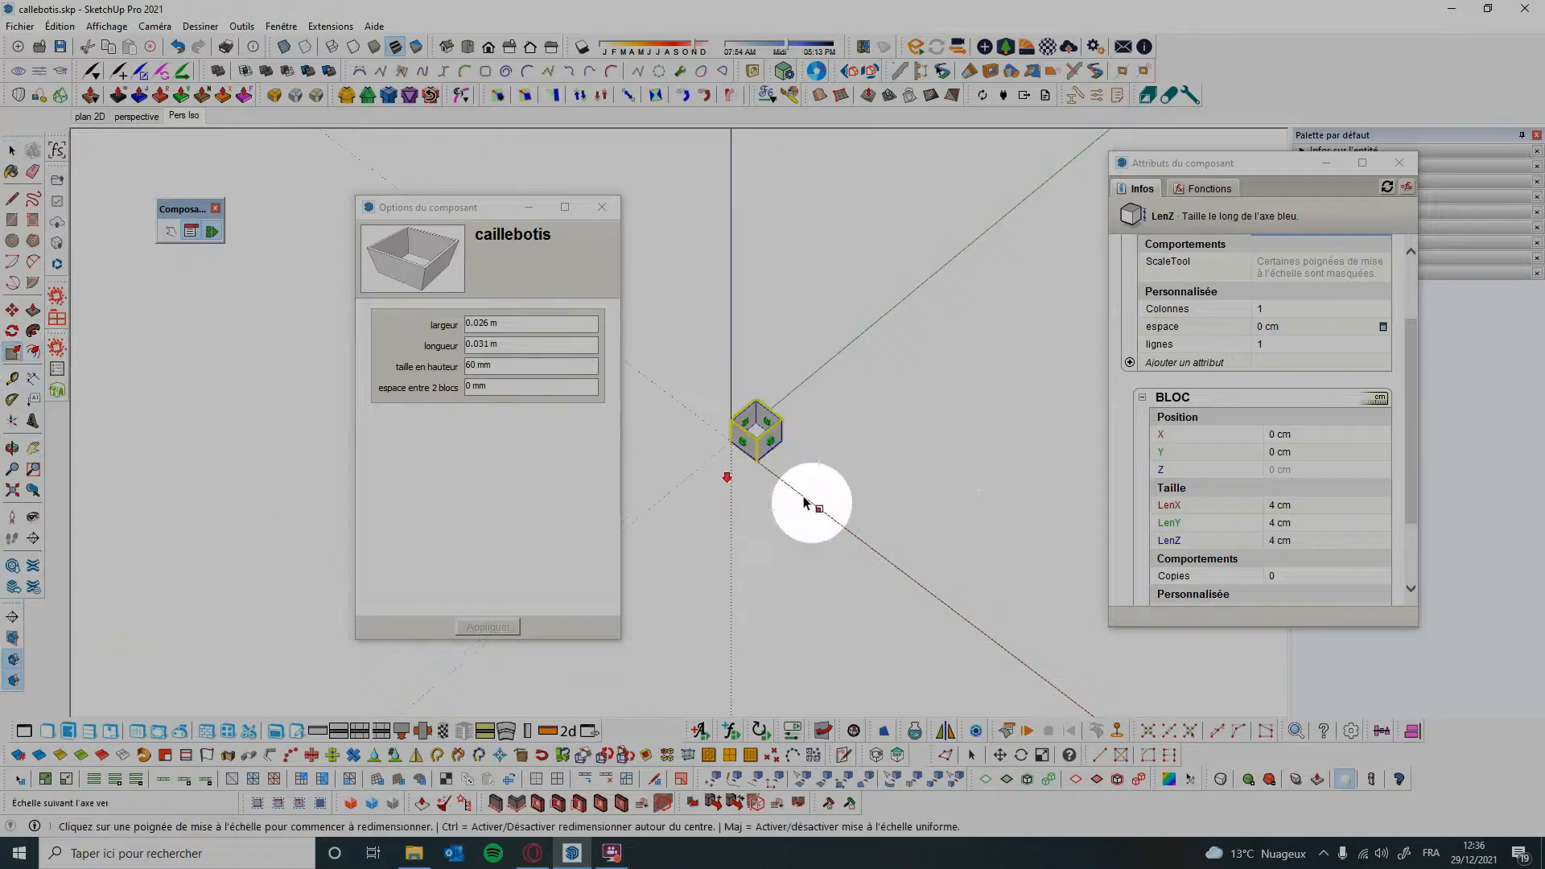
{"action": "left_click", "coordinate": [771, 442]}
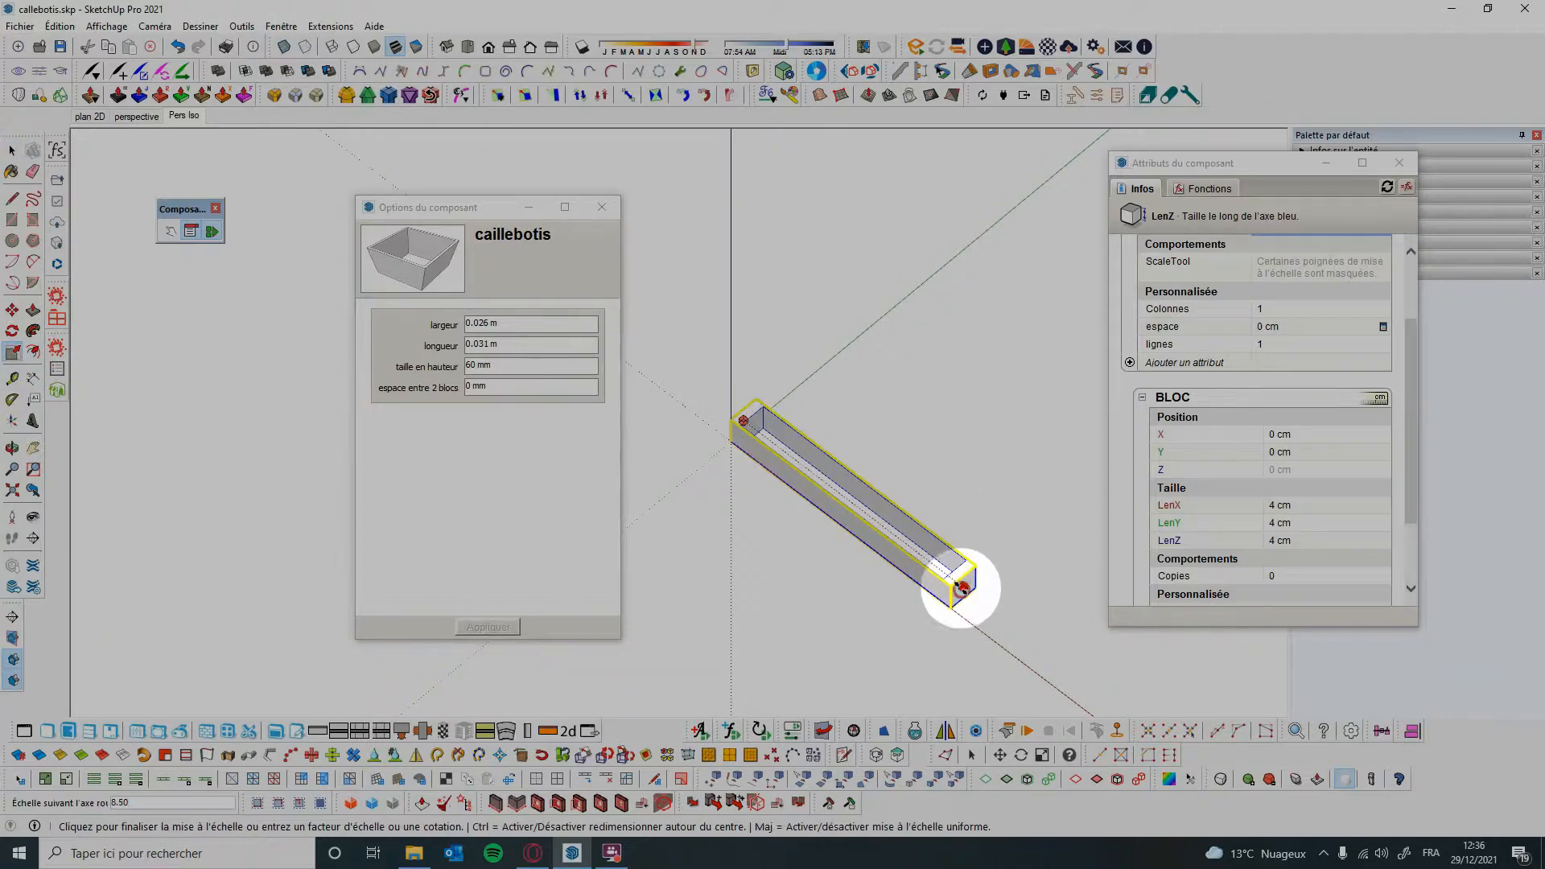
{"action": "left_click", "coordinate": [962, 586]}
{"action": "scroll", "coordinate": [797, 427], "scroll_direction": "up", "scroll_amount": 3}
{"action": "scroll", "coordinate": [821, 499], "scroll_direction": "down", "scroll_amount": 3}
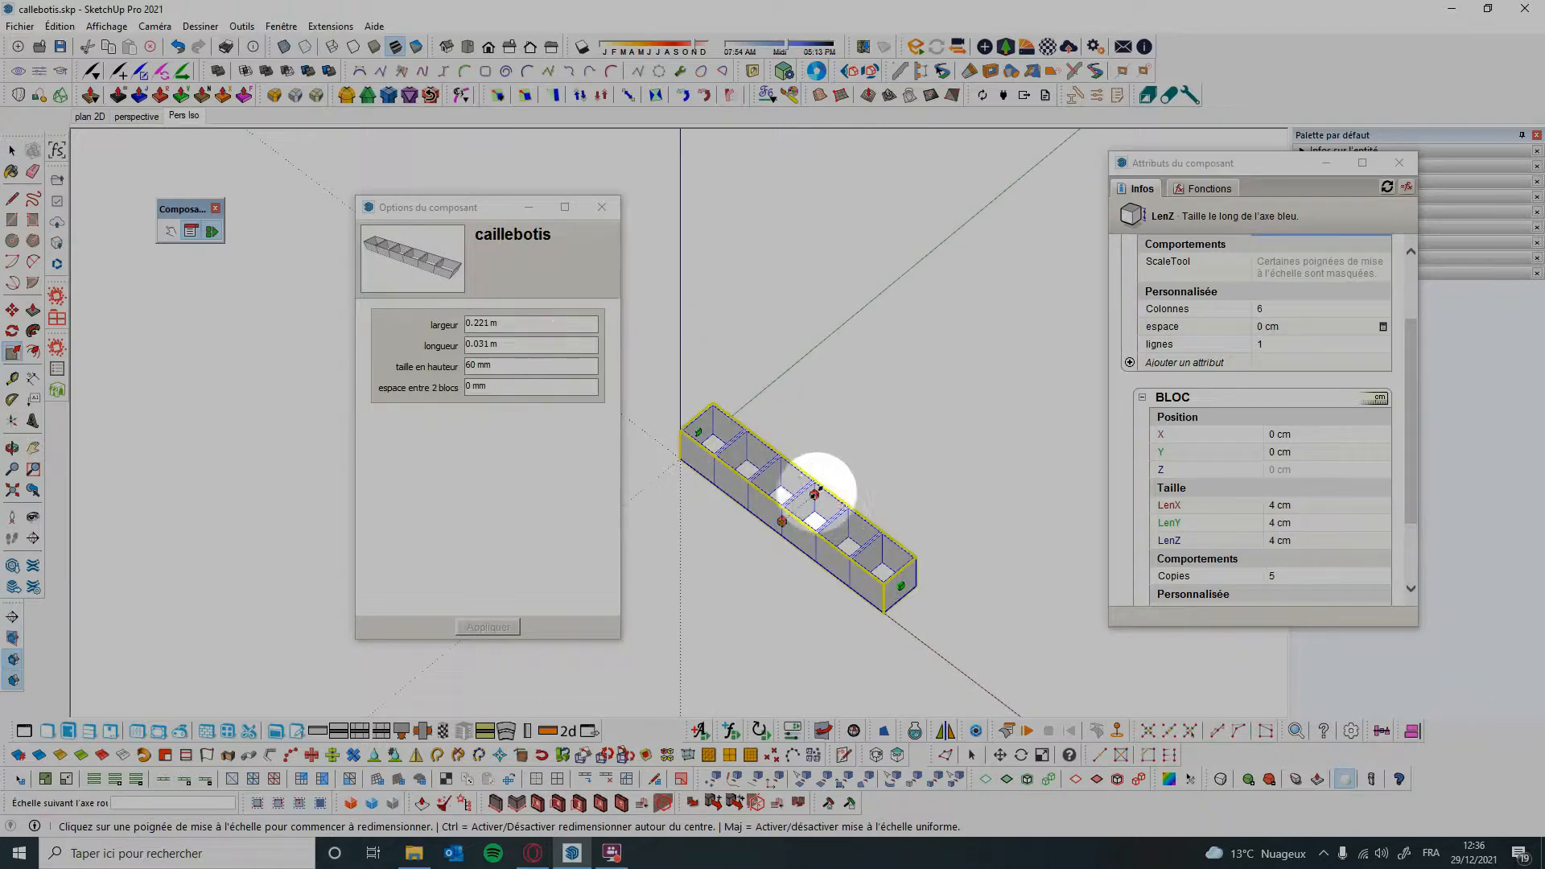
Scale the grating along the green axis to about 0.337 m and along the red axis to about 0.356 m, then deselect it
{"action": "left_click_drag", "start_coordinate": [816, 493], "coordinate": [1062, 311]}
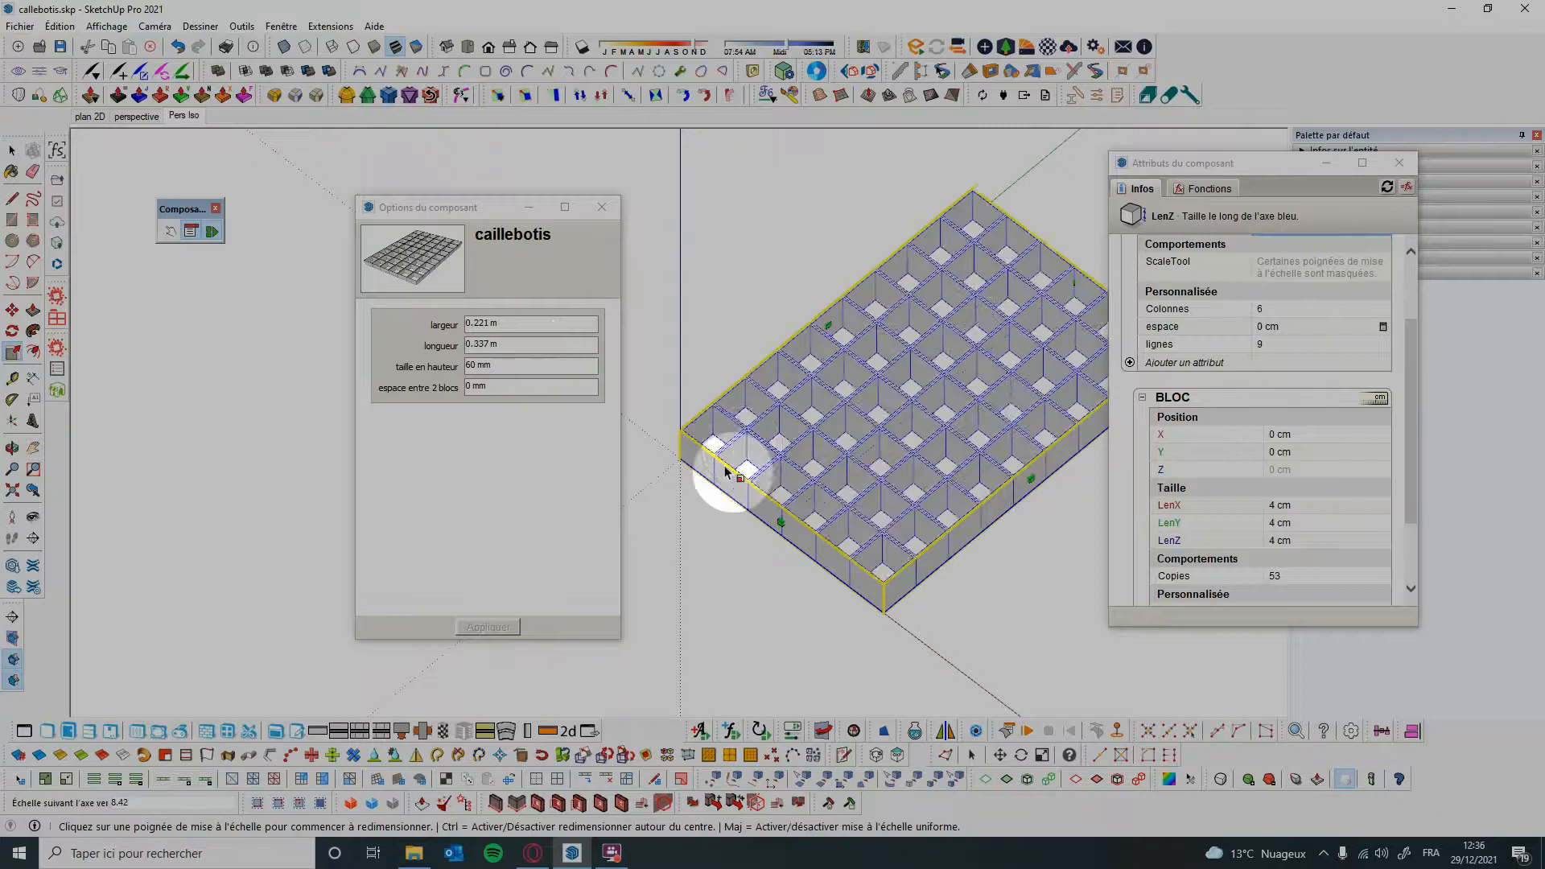
{"action": "scroll", "coordinate": [728, 471], "scroll_direction": "down", "scroll_amount": 5}
{"action": "scroll", "coordinate": [913, 474], "scroll_direction": "up", "scroll_amount": 4}
{"action": "left_click_drag", "start_coordinate": [867, 421], "coordinate": [973, 511]}
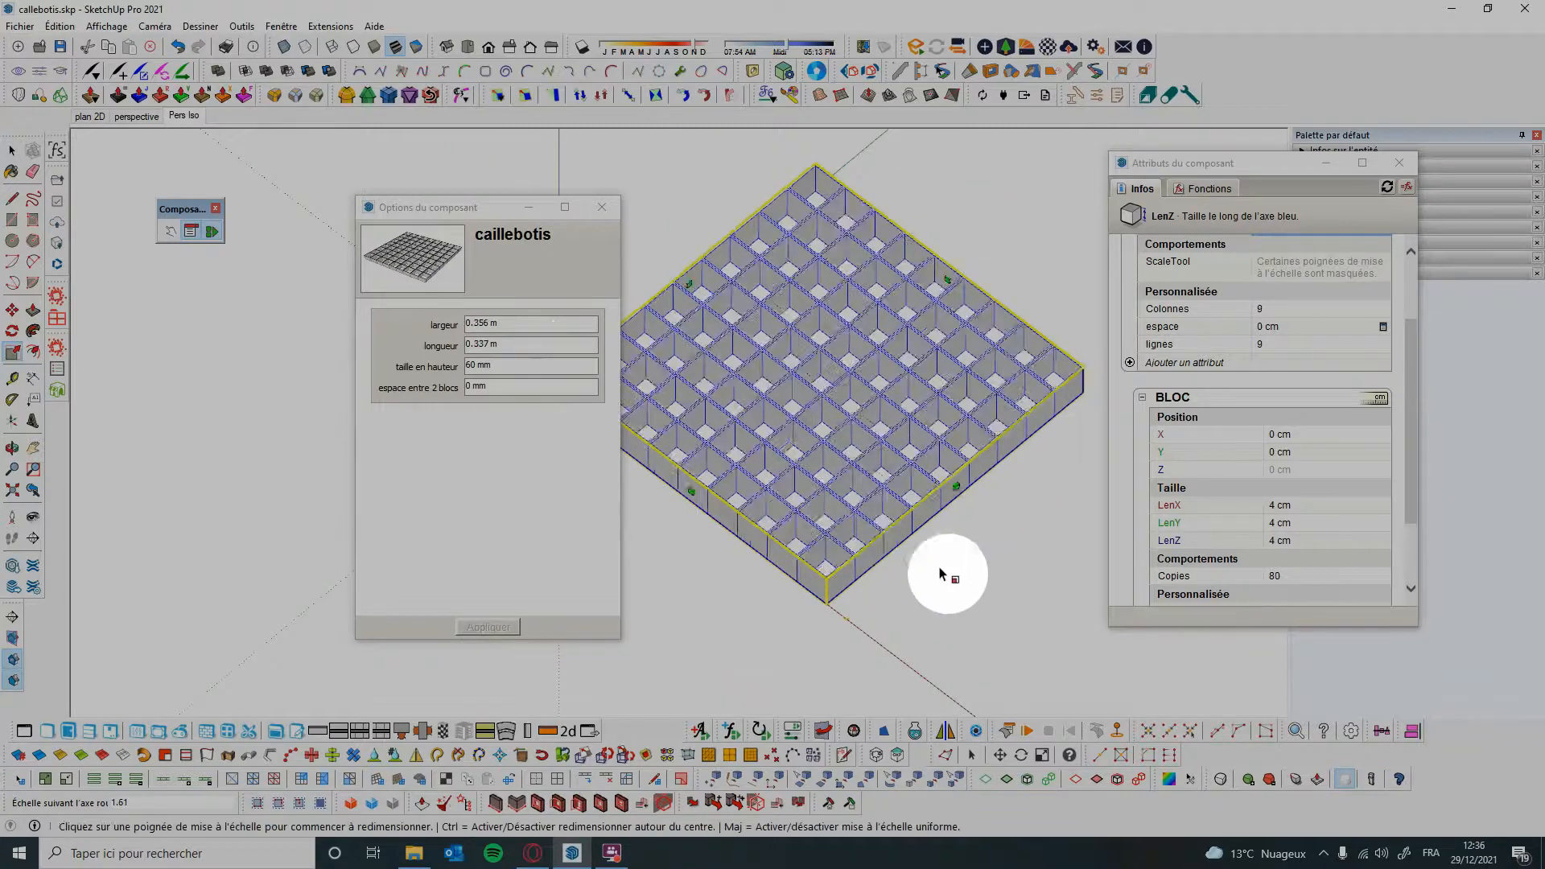
{"action": "scroll", "coordinate": [940, 573], "scroll_direction": "down", "scroll_amount": 2}
{"action": "left_click", "coordinate": [6, 149]}
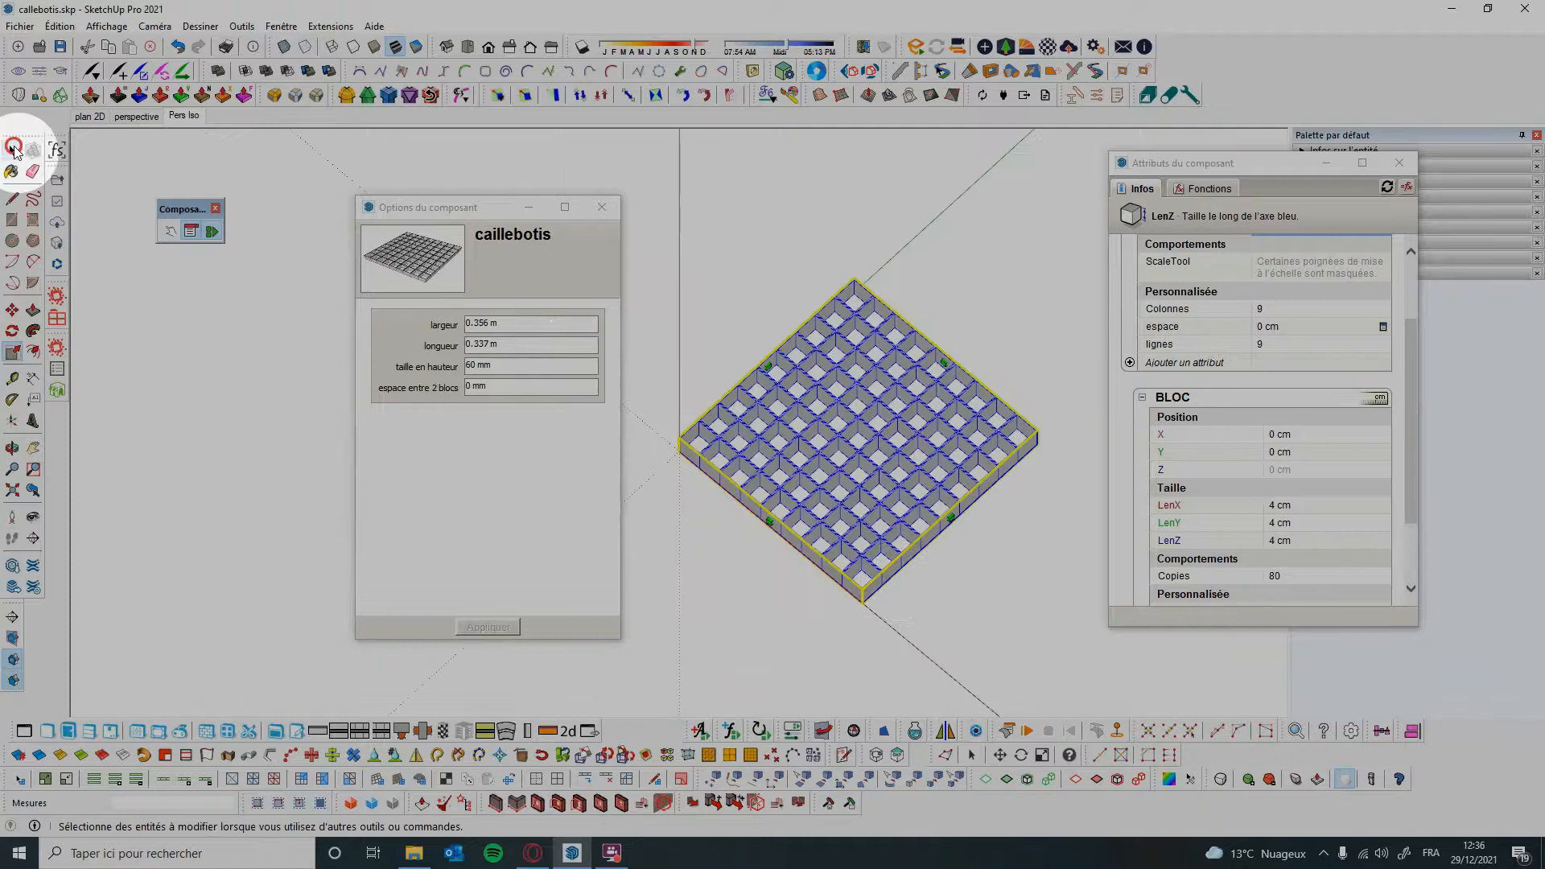
{"action": "left_click", "coordinate": [971, 589]}
Set the caillebotis component's largeur and longueur options to 0.5 m and its taille en hauteur to 80 mm, and apply them
{"action": "scroll", "coordinate": [966, 574], "scroll_direction": "up", "scroll_amount": 5}
{"action": "scroll", "coordinate": [917, 480], "scroll_direction": "down", "scroll_amount": 4}
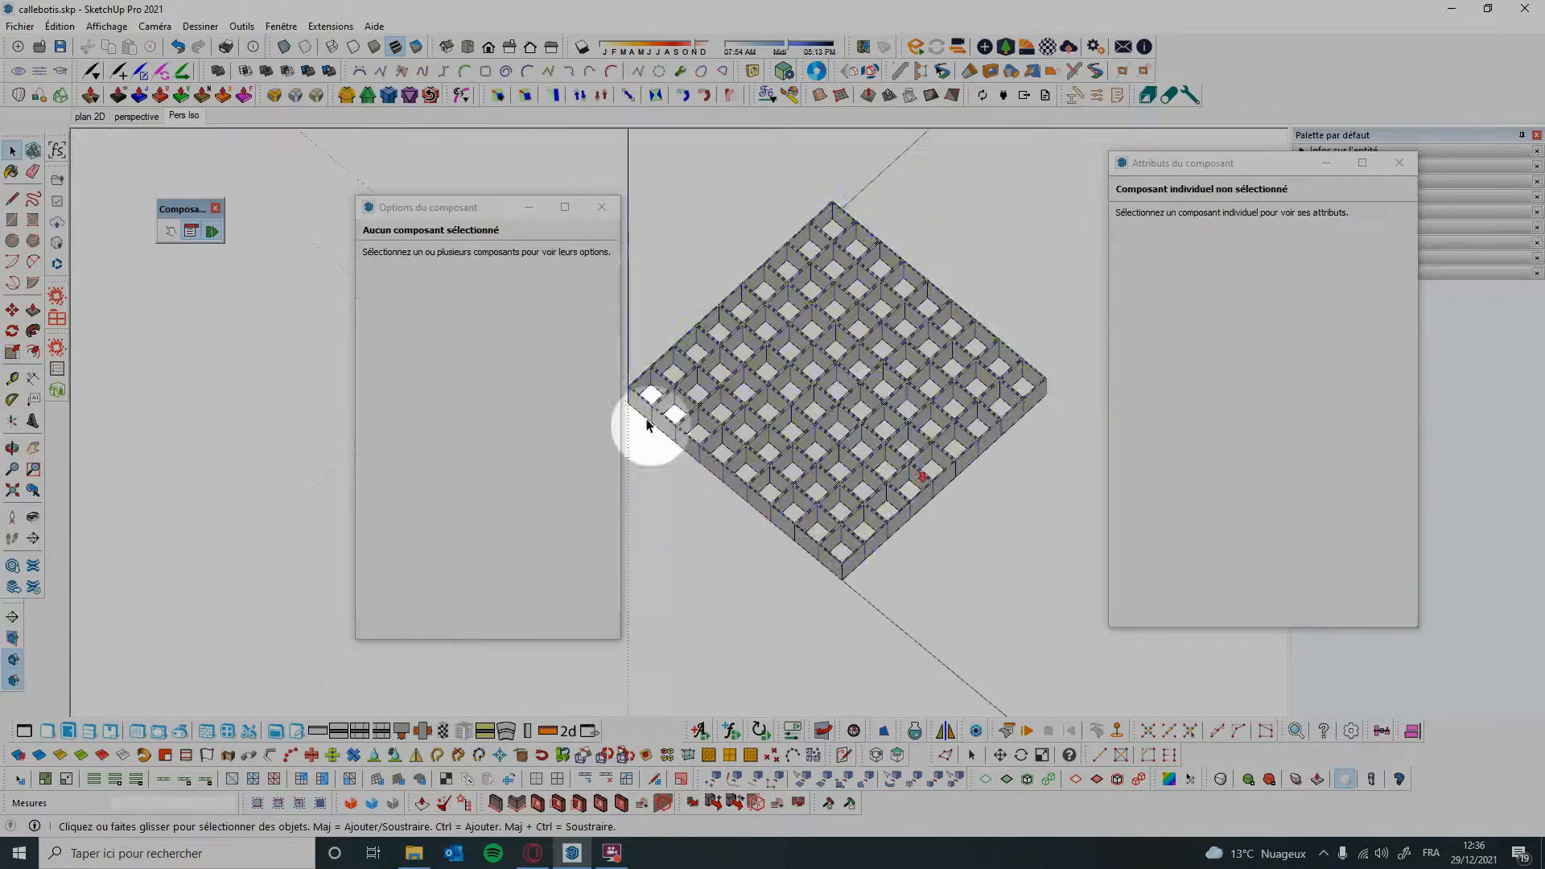
{"action": "left_click", "coordinate": [866, 404]}
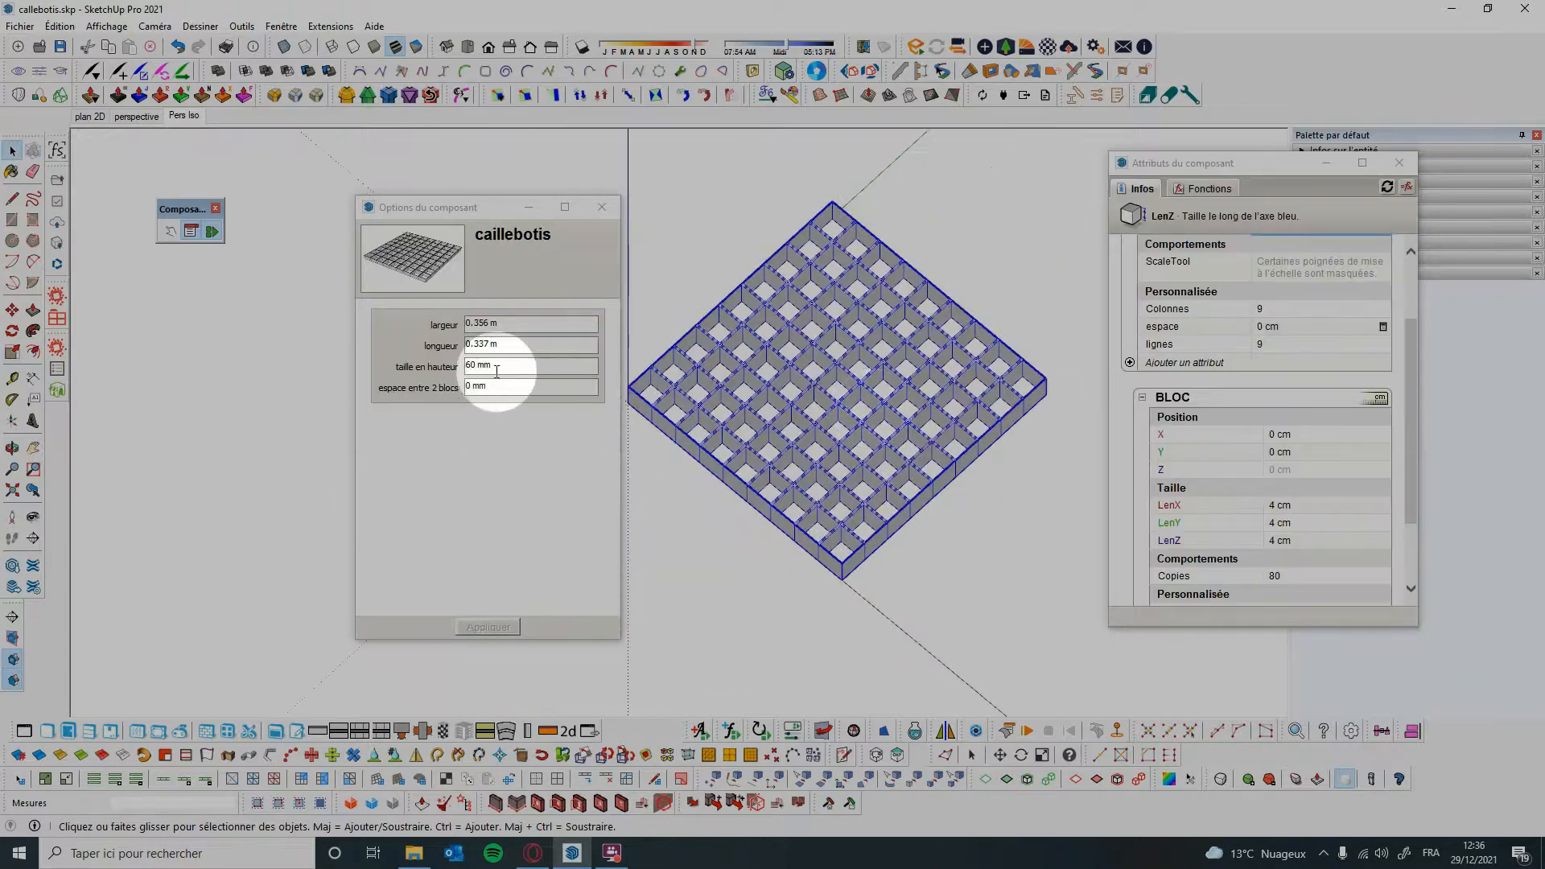
{"action": "left_click_drag", "start_coordinate": [499, 208], "coordinate": [449, 209]}
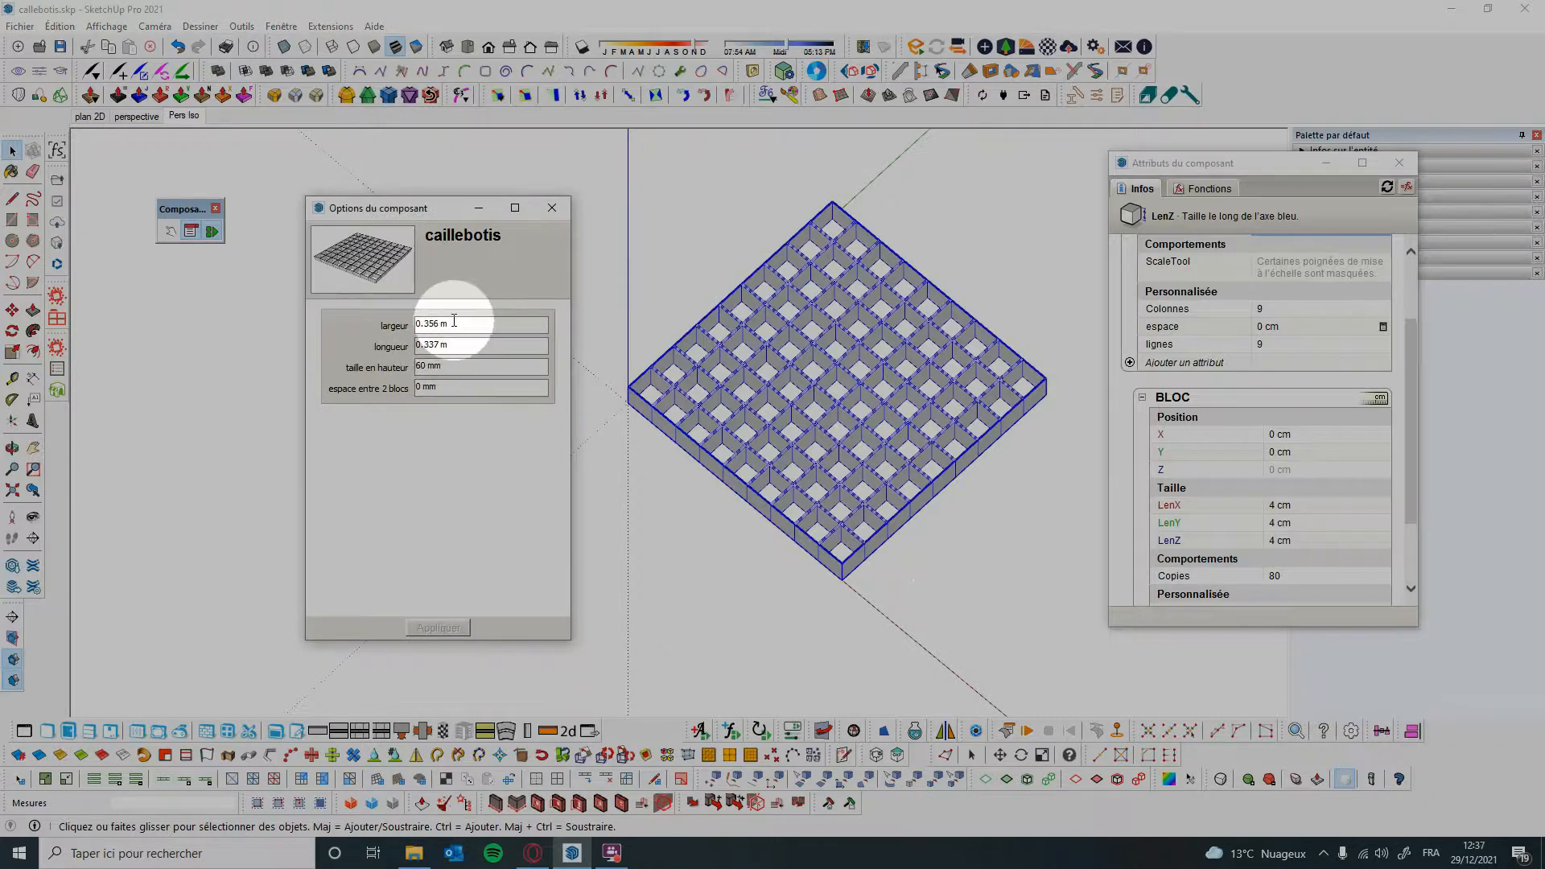
{"action": "left_click_drag", "start_coordinate": [460, 323], "coordinate": [388, 322]}
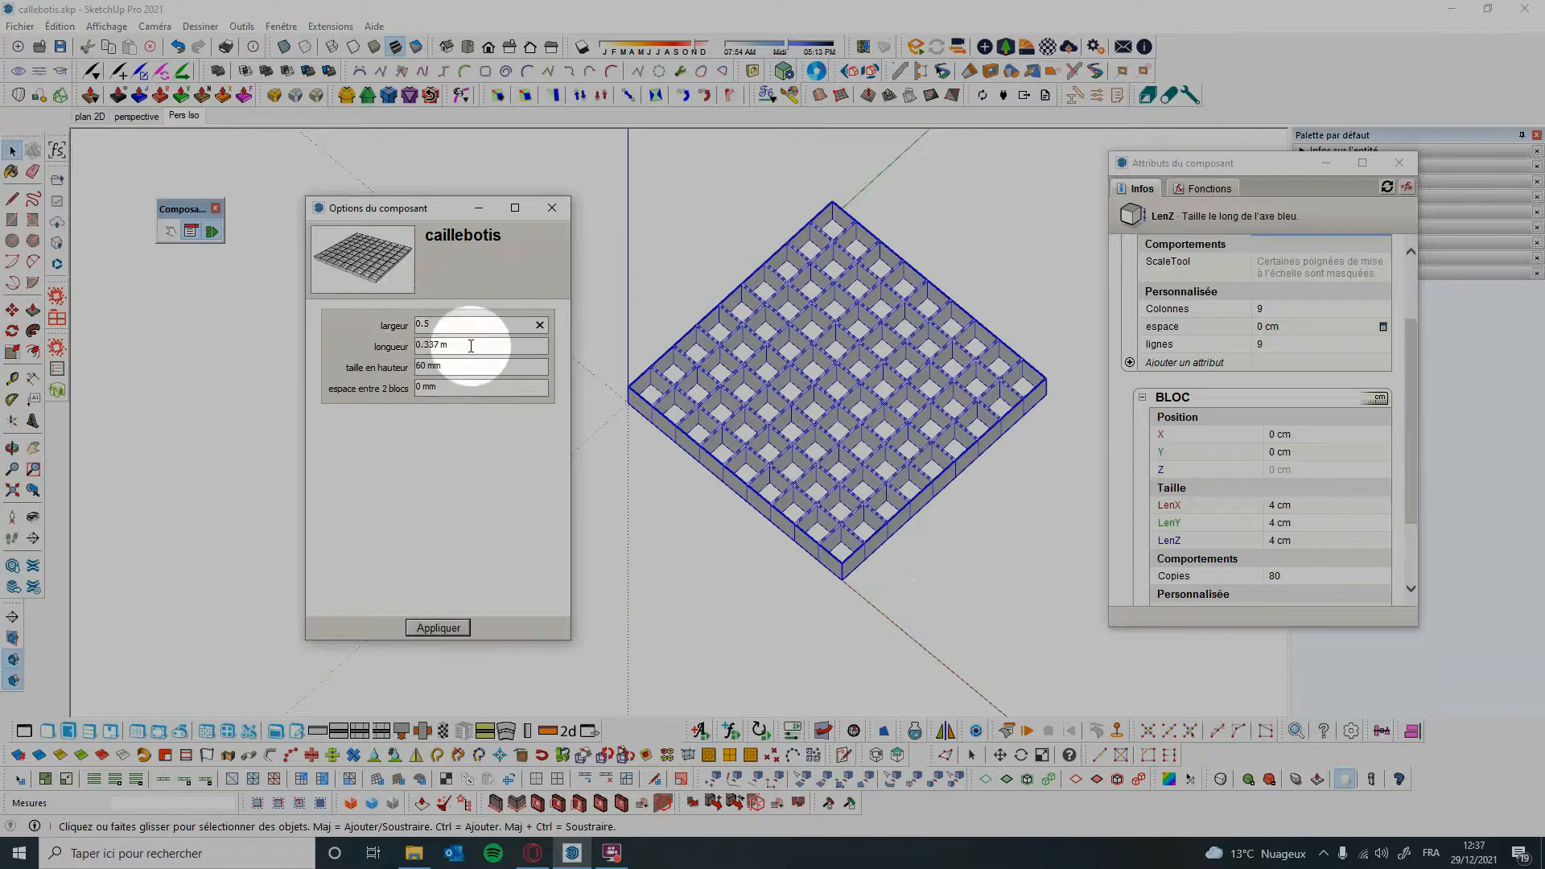
{"action": "left_click_drag", "start_coordinate": [471, 346], "coordinate": [374, 337]}
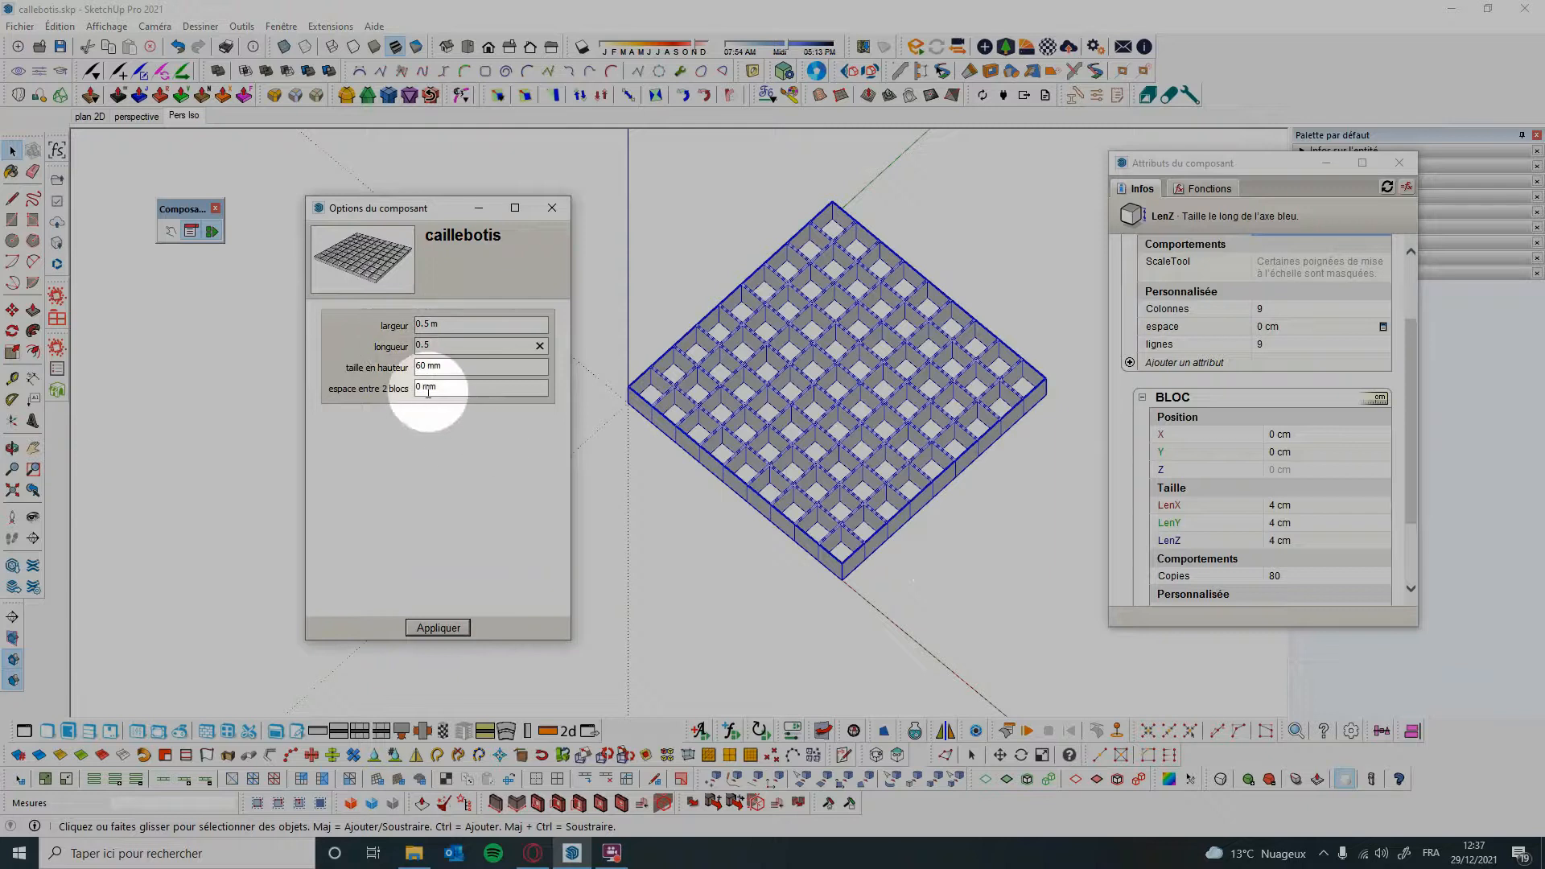
{"action": "left_click", "coordinate": [476, 365]}
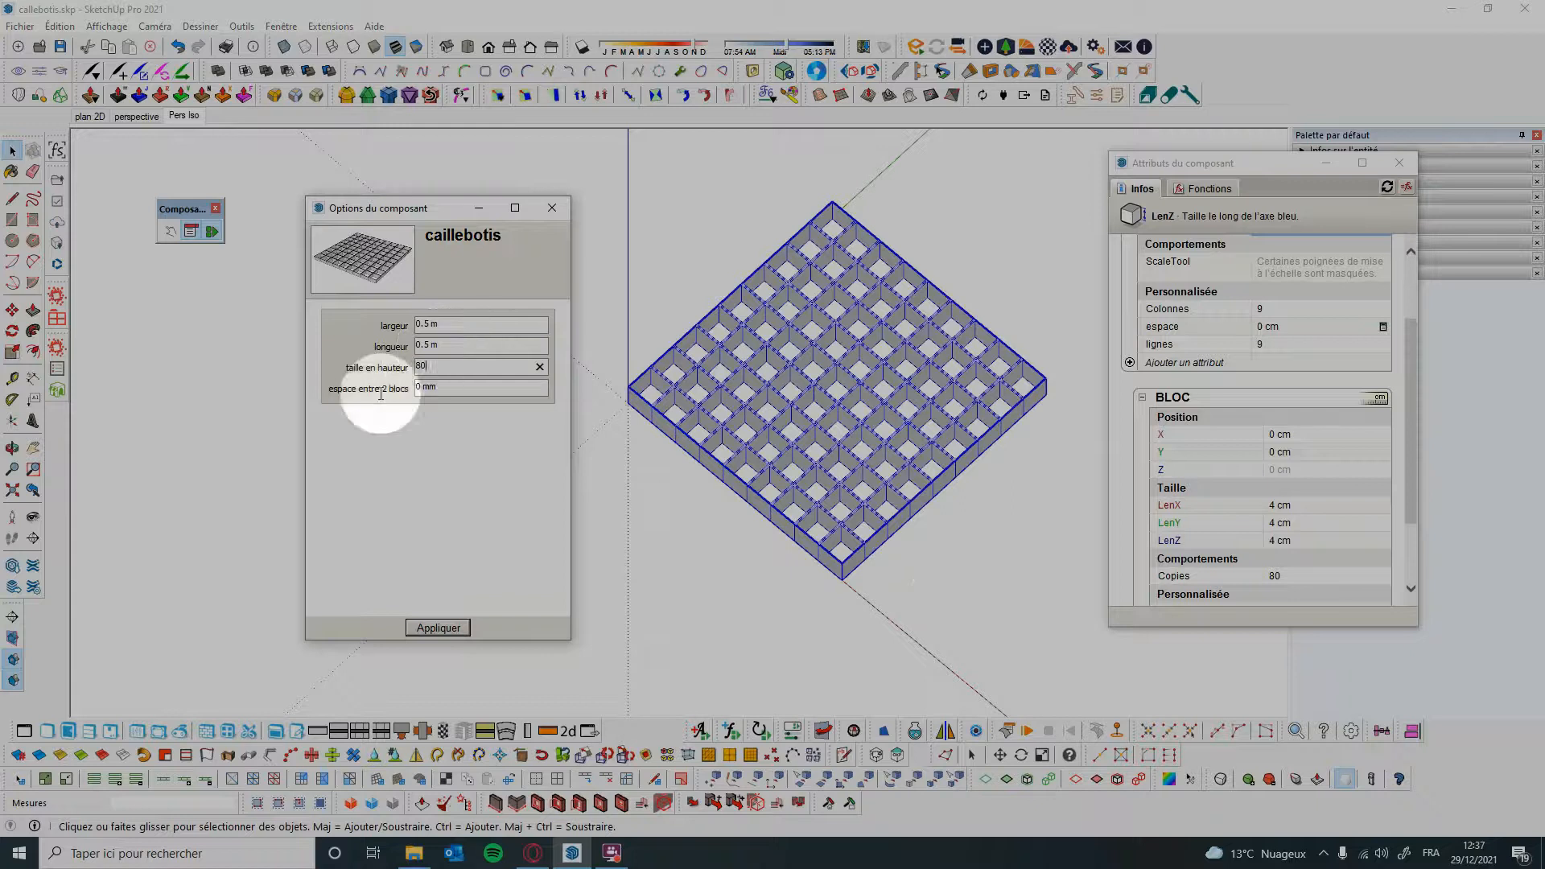
{"action": "left_click", "coordinate": [439, 628]}
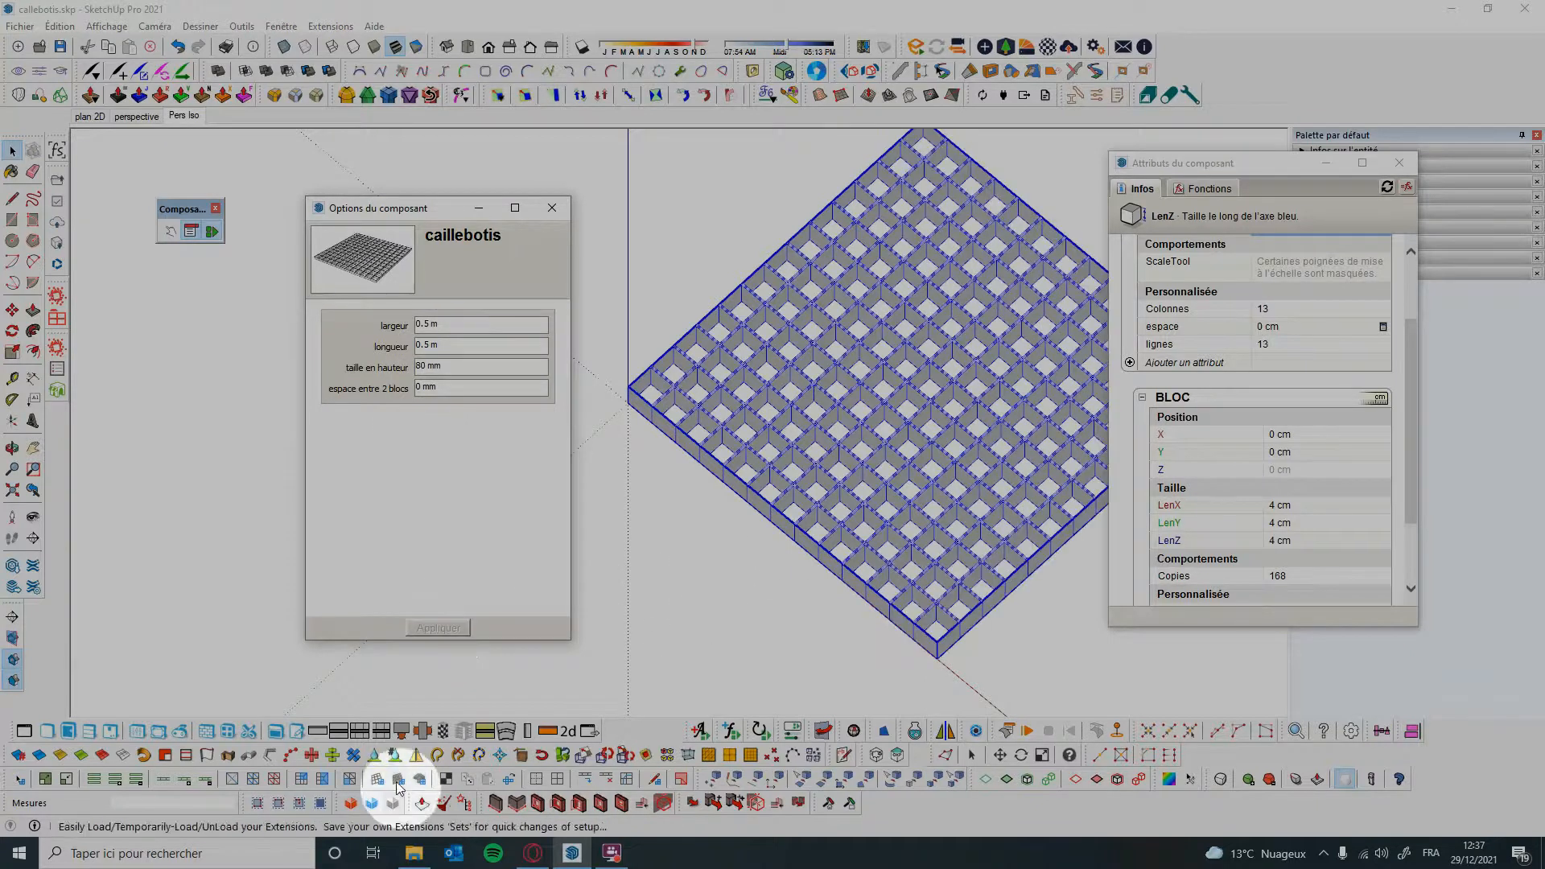
Set the component's espace entre 2 blocs to 10 mm and apply it
{"action": "scroll", "coordinate": [765, 577], "scroll_direction": "down", "scroll_amount": 2}
{"action": "scroll", "coordinate": [823, 617], "scroll_direction": "up", "scroll_amount": 4}
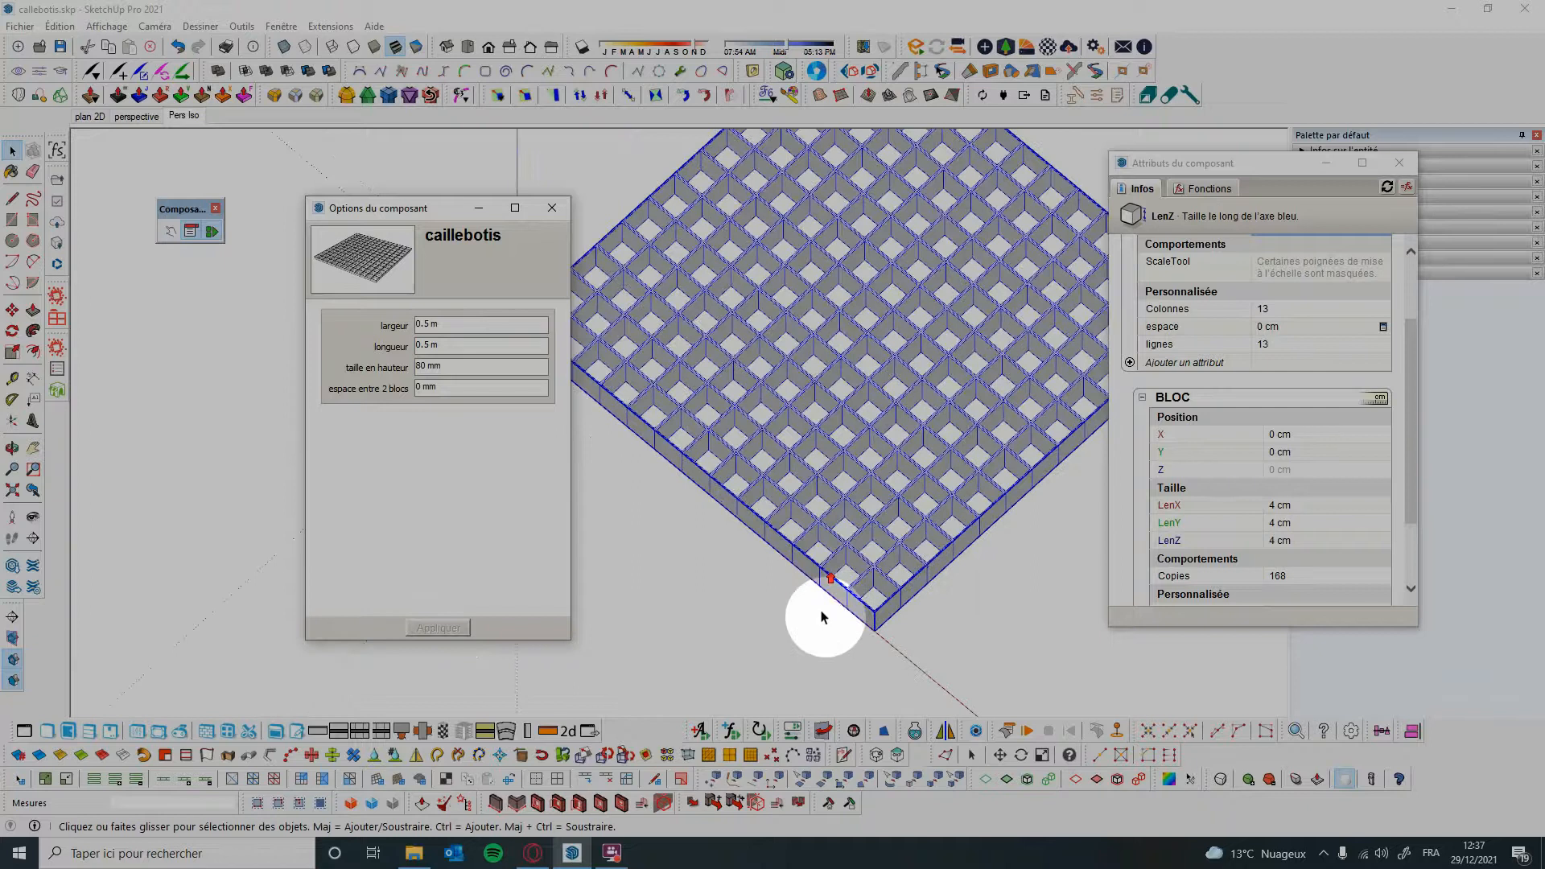
{"action": "left_click", "coordinate": [453, 385]}
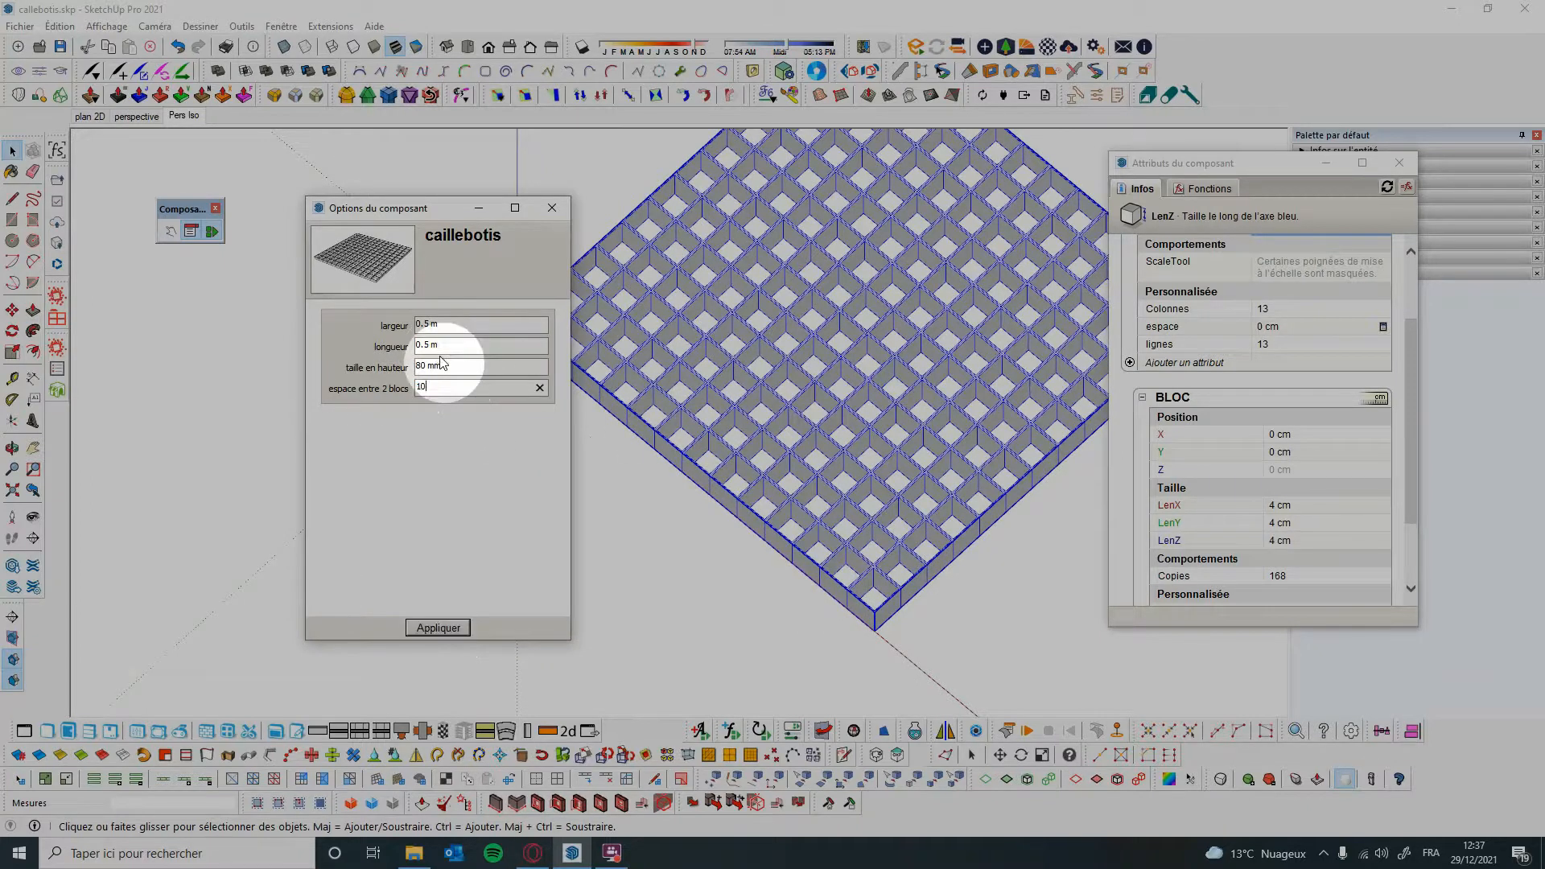
{"action": "left_click", "coordinate": [439, 628]}
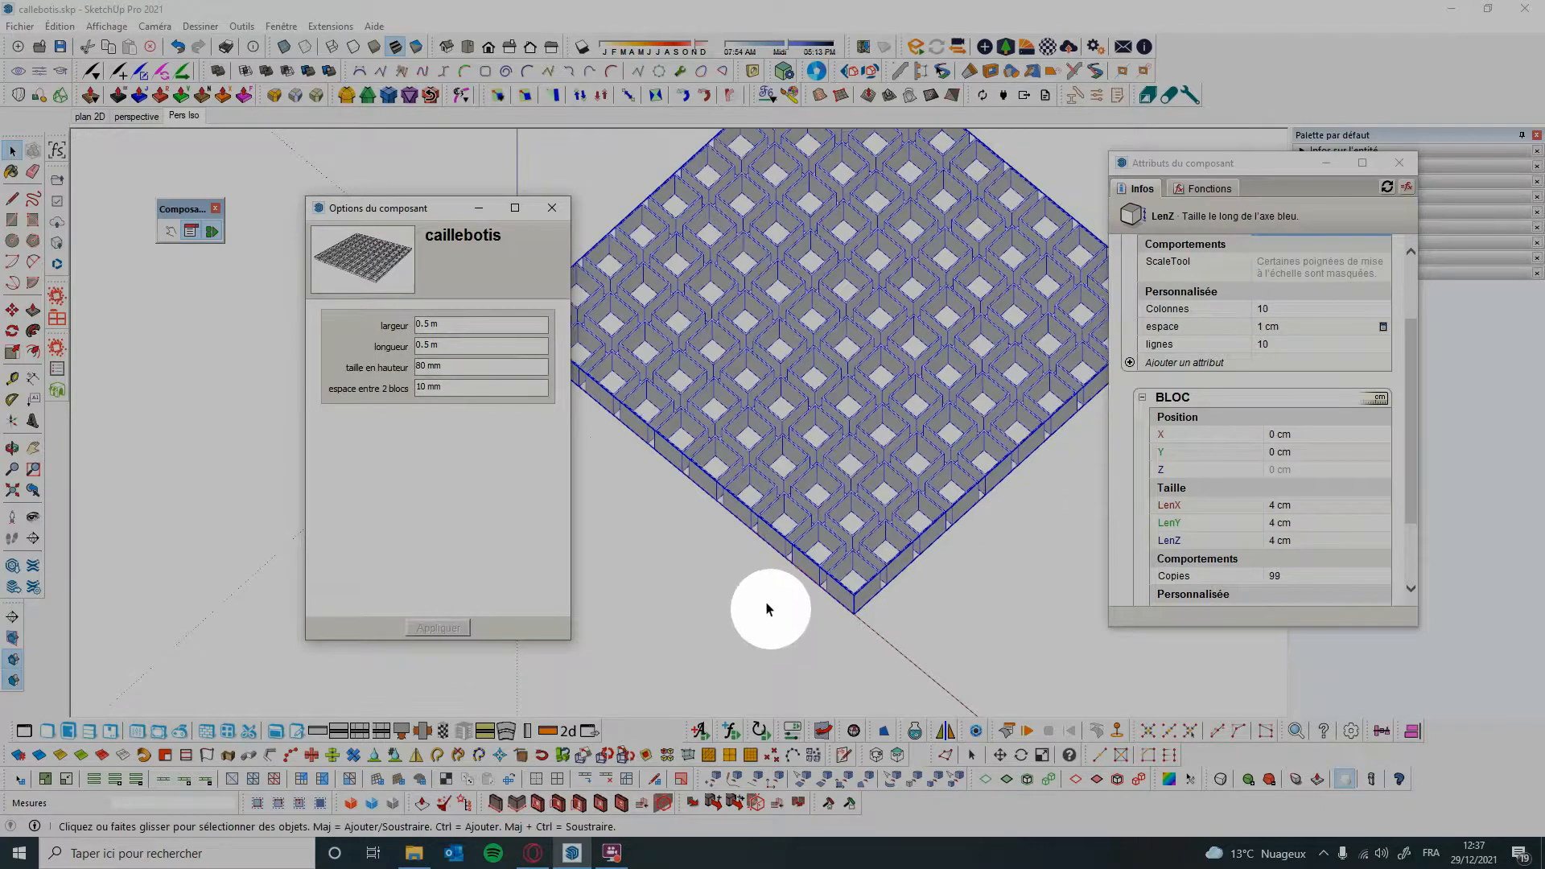
Deselect the grating and examine the gaps between its blocks from several angles
{"action": "left_click", "coordinate": [914, 579]}
{"action": "scroll", "coordinate": [914, 573], "scroll_direction": "down", "scroll_amount": 3}
{"action": "scroll", "coordinate": [920, 272], "scroll_direction": "up", "scroll_amount": 6}
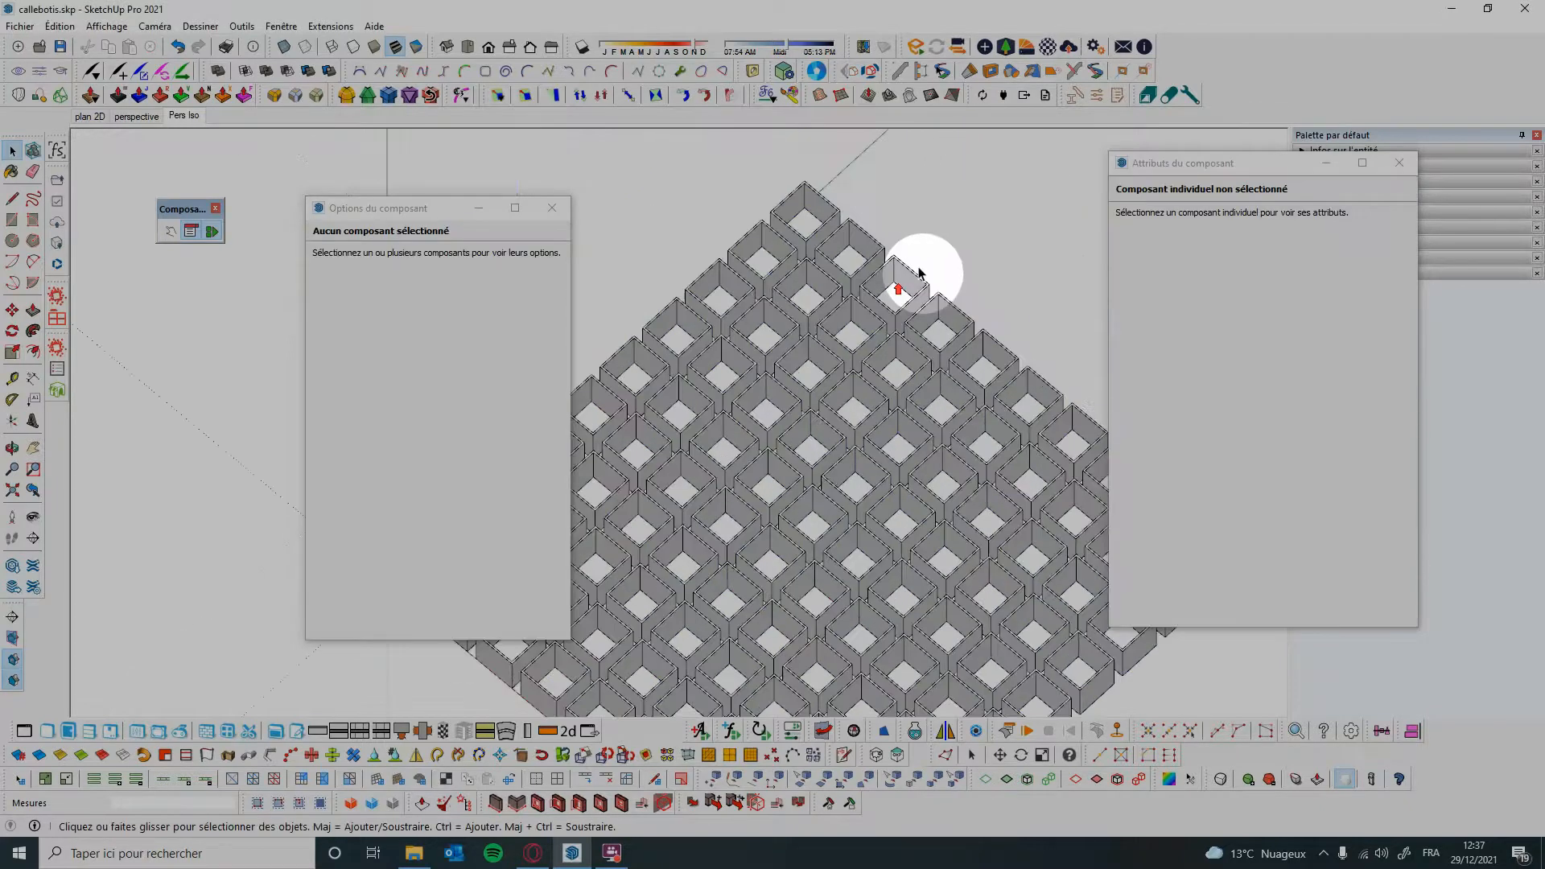
{"action": "middle_click_drag", "start_coordinate": [920, 274], "coordinate": [836, 210]}
{"action": "scroll", "coordinate": [873, 354], "scroll_direction": "down", "scroll_amount": 5}
{"action": "scroll", "coordinate": [729, 452], "scroll_direction": "up", "scroll_amount": 2}
{"action": "scroll", "coordinate": [707, 439], "scroll_direction": "up", "scroll_amount": 1}
{"action": "scroll", "coordinate": [707, 439], "scroll_direction": "down", "scroll_amount": 1}
{"action": "scroll", "coordinate": [643, 350], "scroll_direction": "up", "scroll_amount": 2}
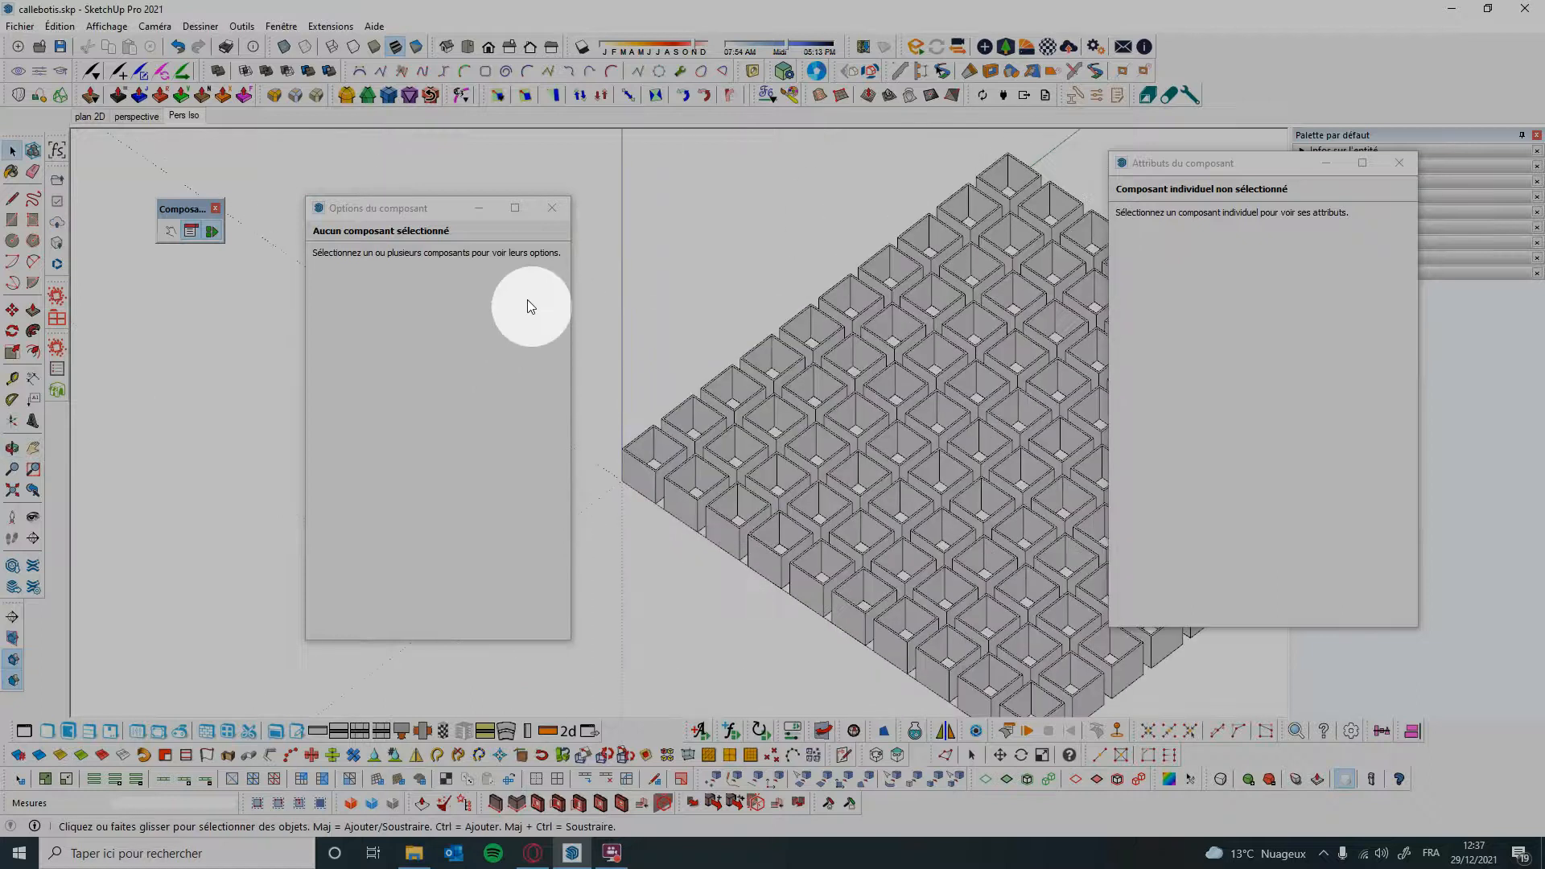
Reselect the grating and set its espace entre 2 blocs back to 0 mm
{"action": "left_click", "coordinate": [624, 474]}
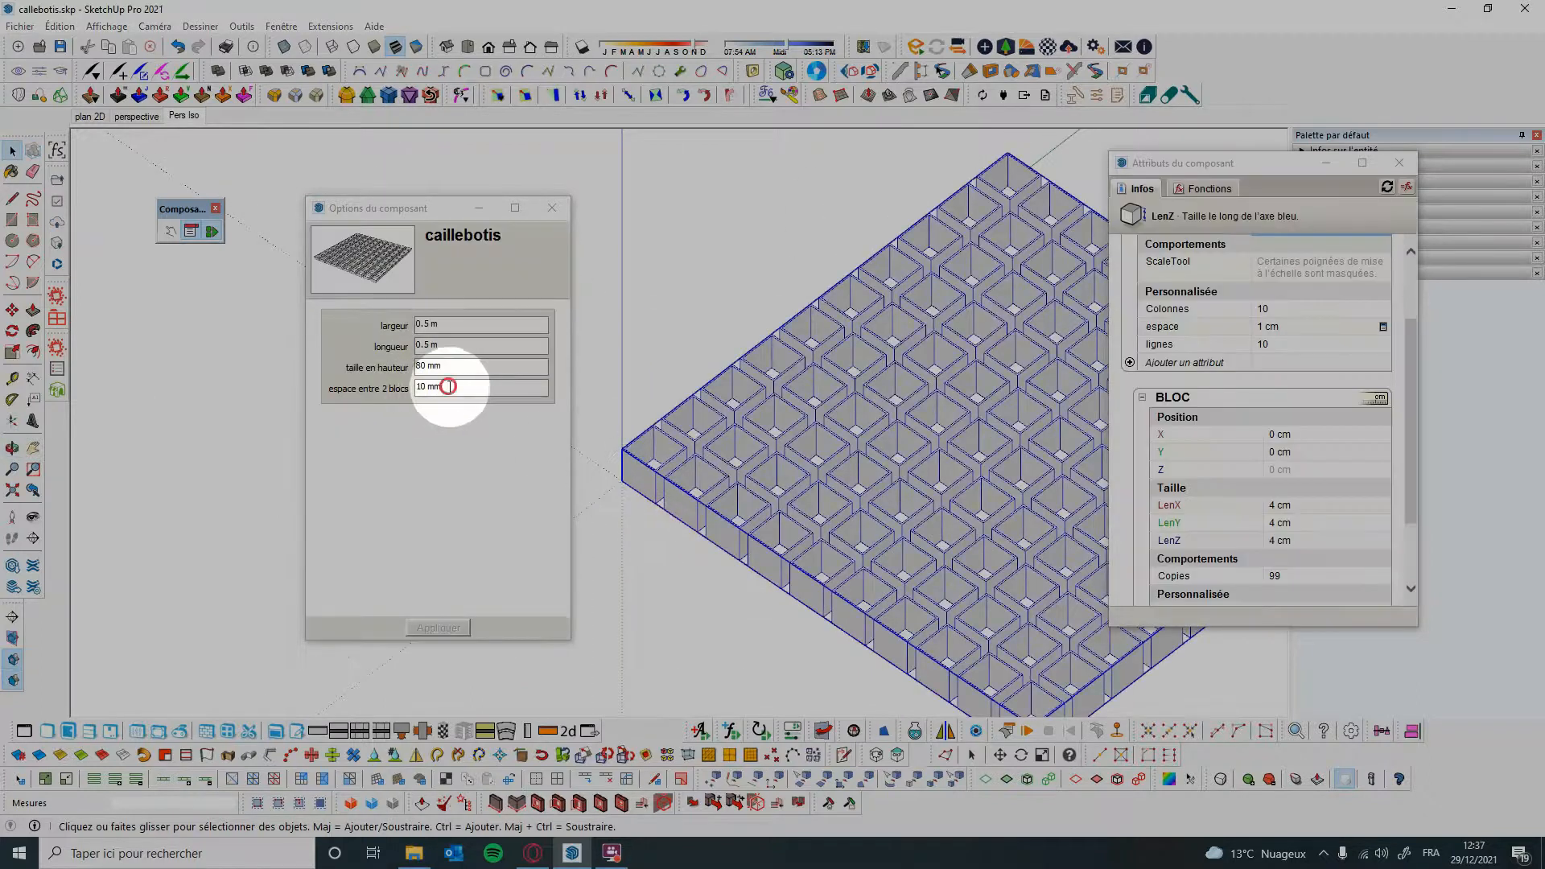
{"action": "left_click", "coordinate": [438, 387]}
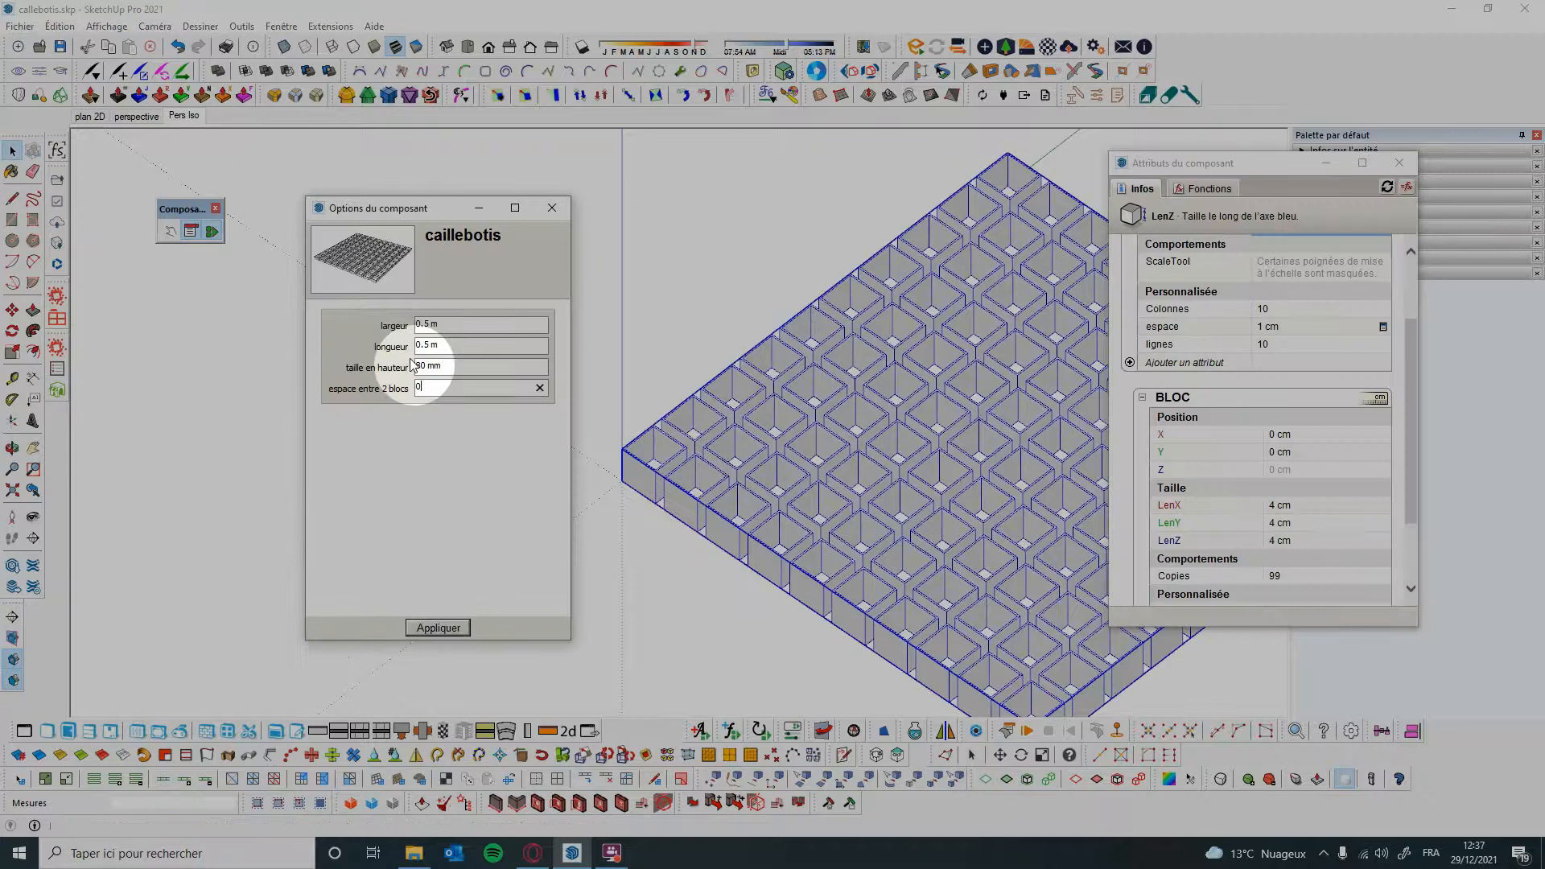
{"action": "key", "text": "Return"}
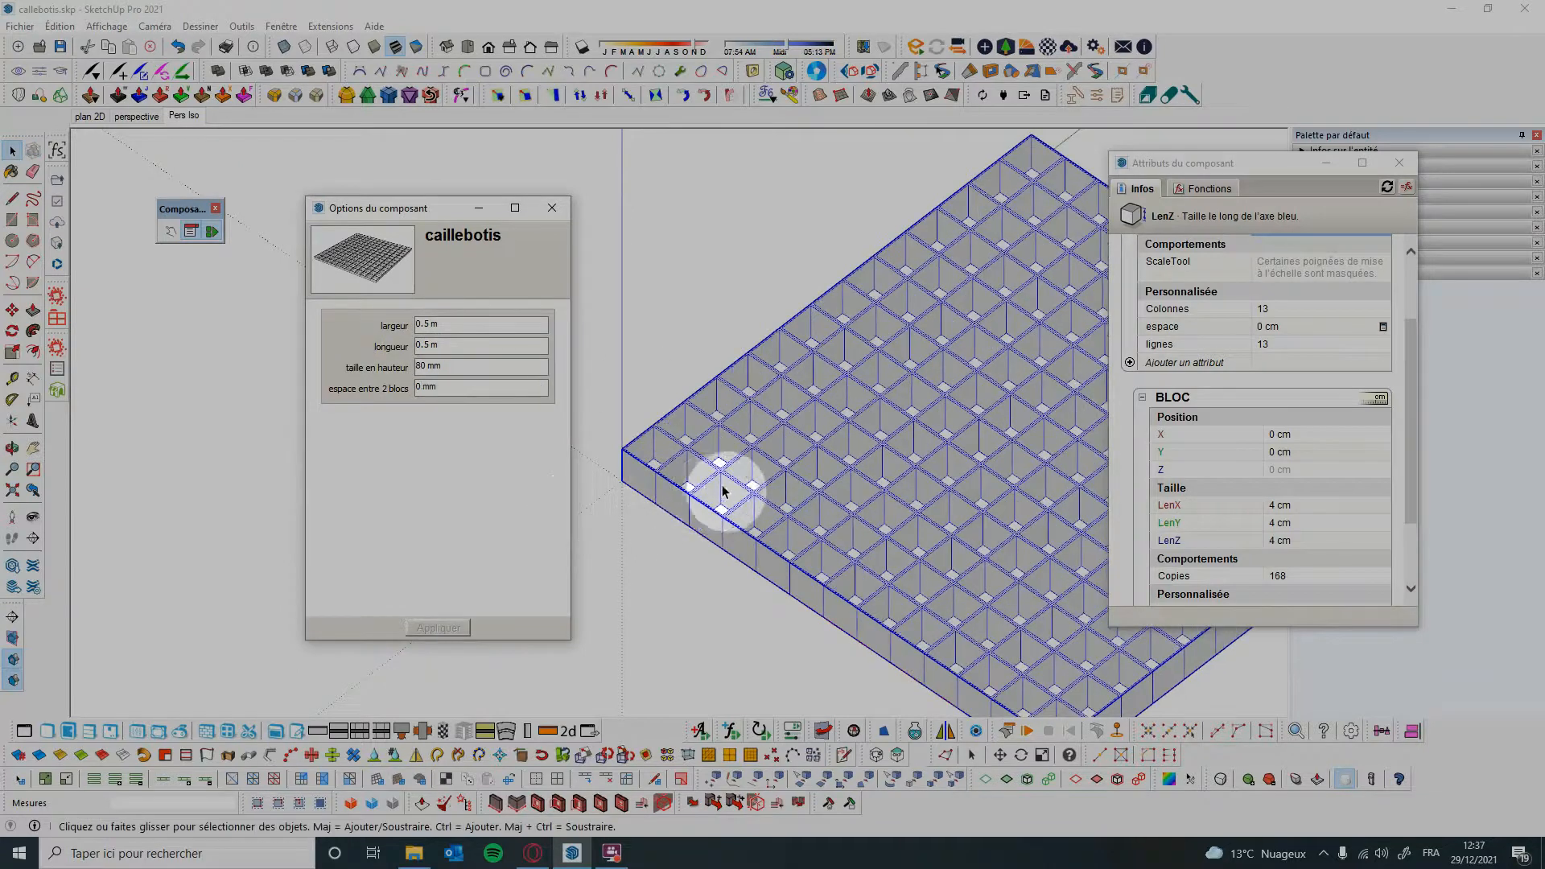
{"action": "scroll", "coordinate": [684, 378], "scroll_direction": "down", "scroll_amount": 4}
{"action": "scroll", "coordinate": [833, 547], "scroll_direction": "down", "scroll_amount": 1}
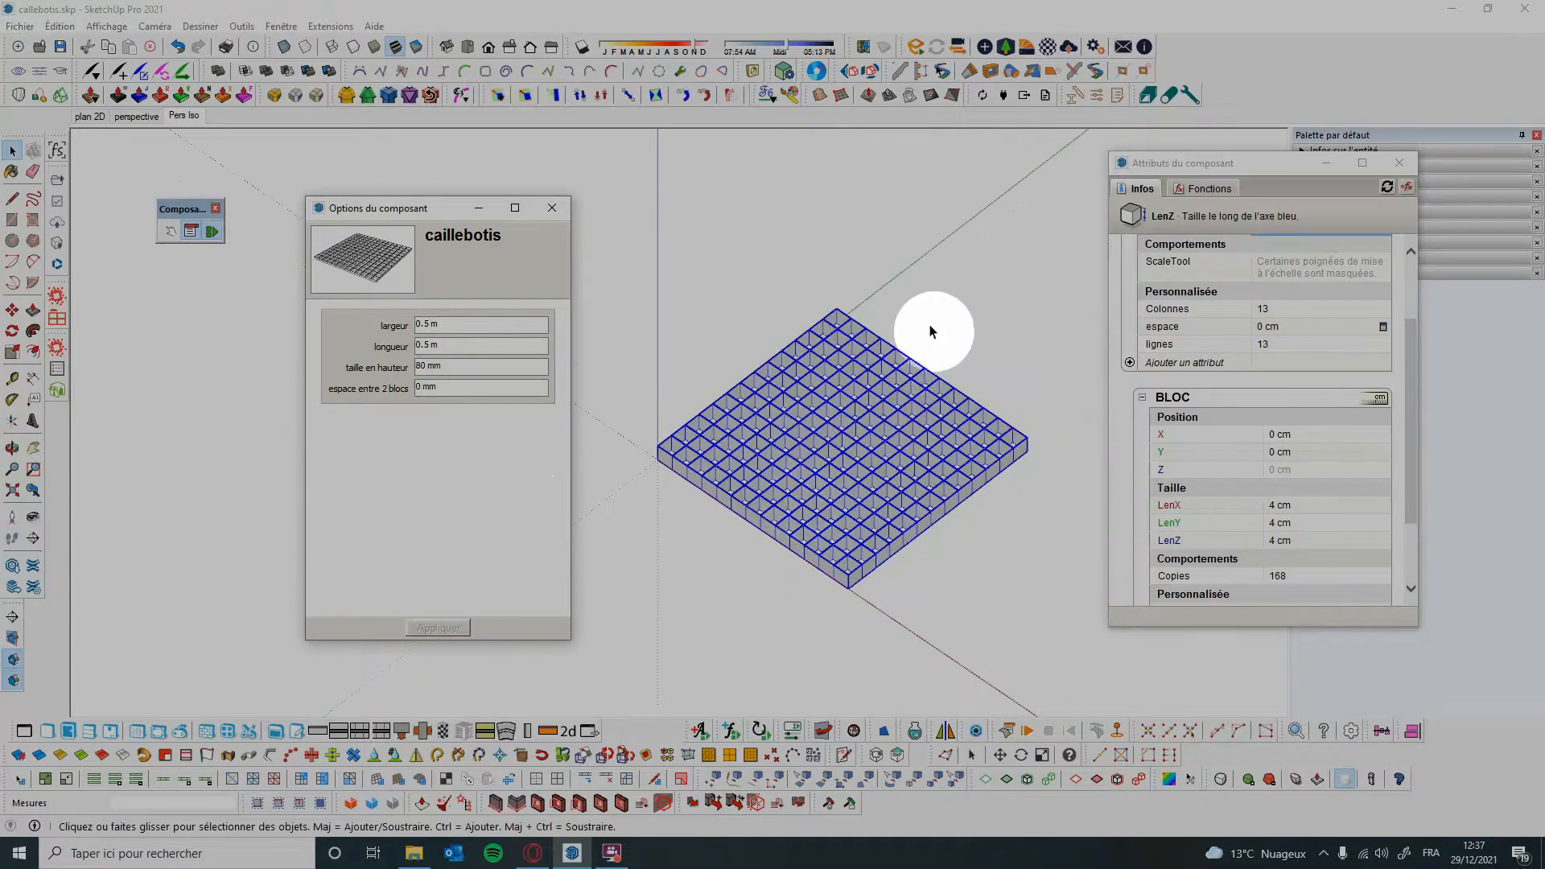
{"action": "middle_click_drag", "start_coordinate": [951, 331], "coordinate": [977, 395]}
{"action": "scroll", "coordinate": [1015, 384], "scroll_direction": "up", "scroll_amount": 4}
{"action": "scroll", "coordinate": [907, 354], "scroll_direction": "down", "scroll_amount": 3}
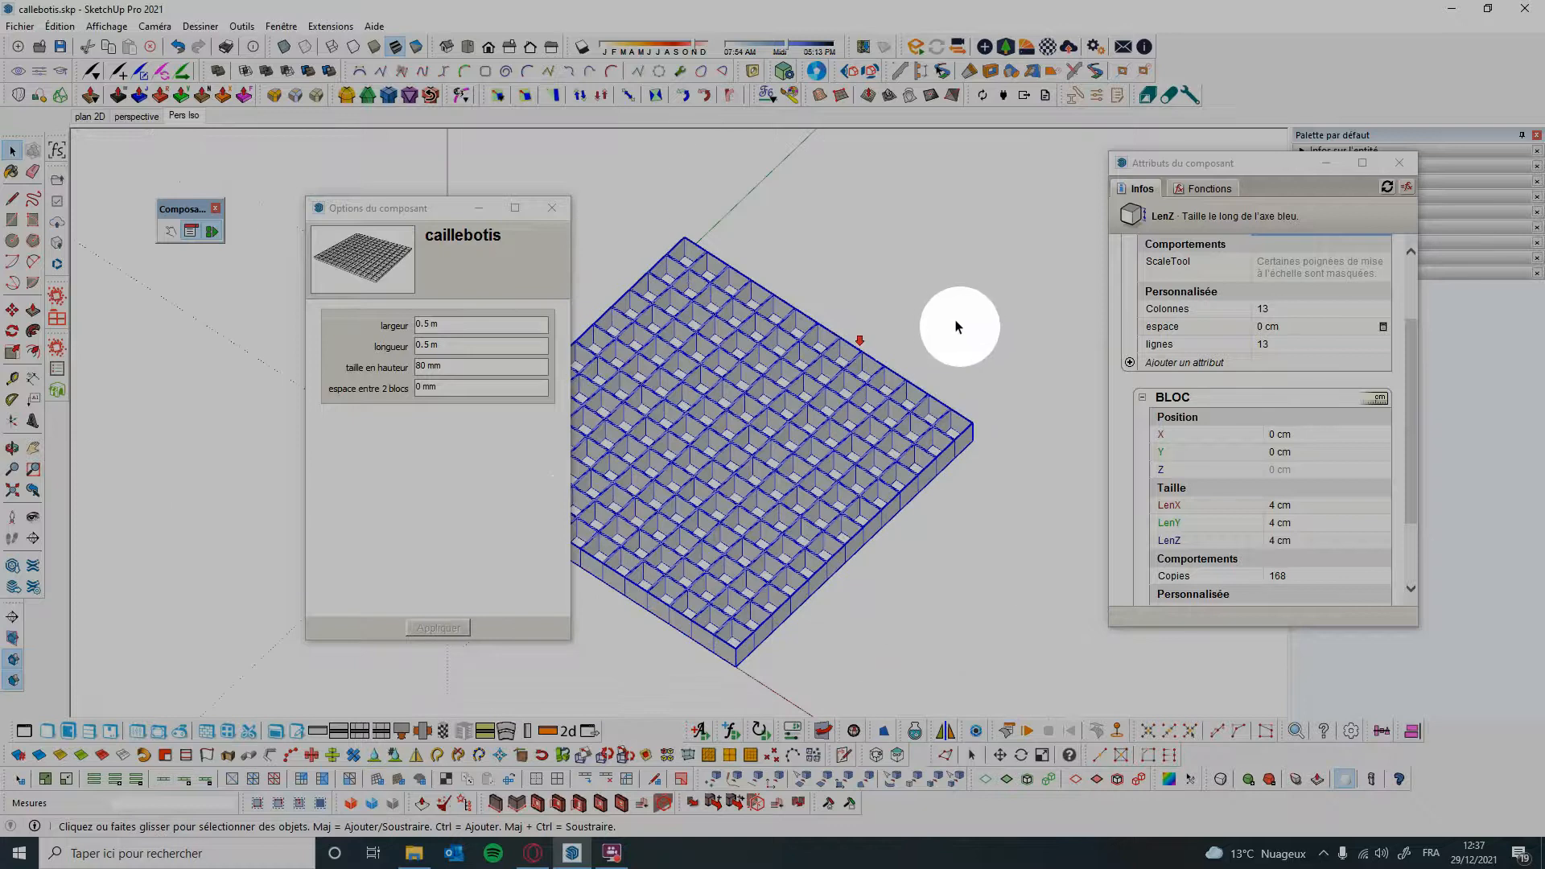
Reposition and enlarge the component attributes window, view the display settings of the caillebotis LenX attribute, and close them without changes
{"action": "left_click_drag", "start_coordinate": [1240, 161], "coordinate": [1152, 44]}
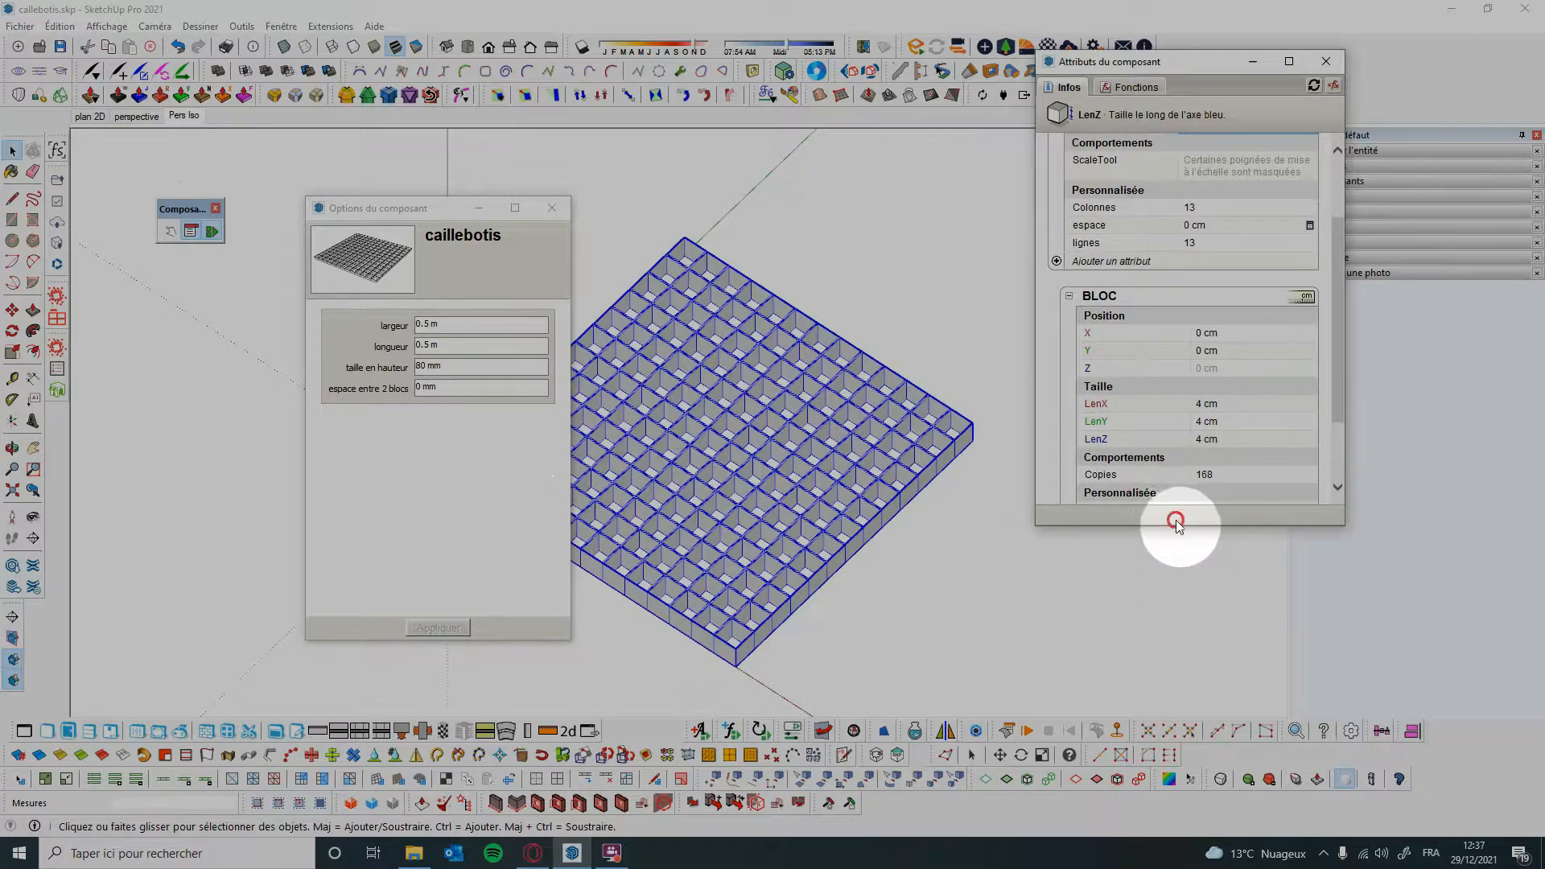
{"action": "left_click_drag", "start_coordinate": [1176, 521], "coordinate": [1199, 750]}
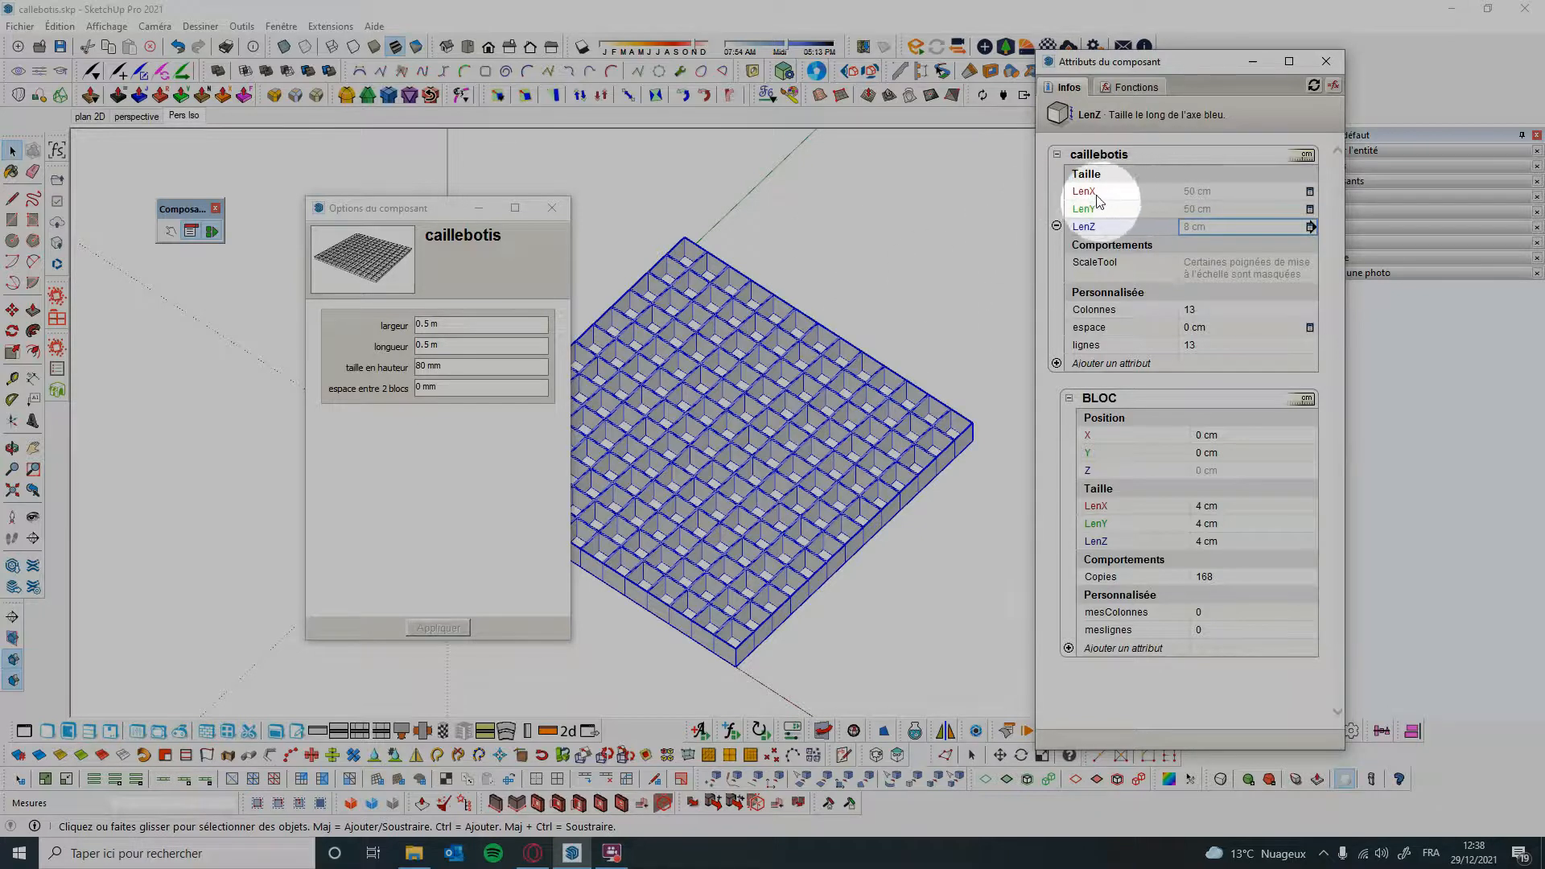
{"action": "left_click", "coordinate": [1310, 193]}
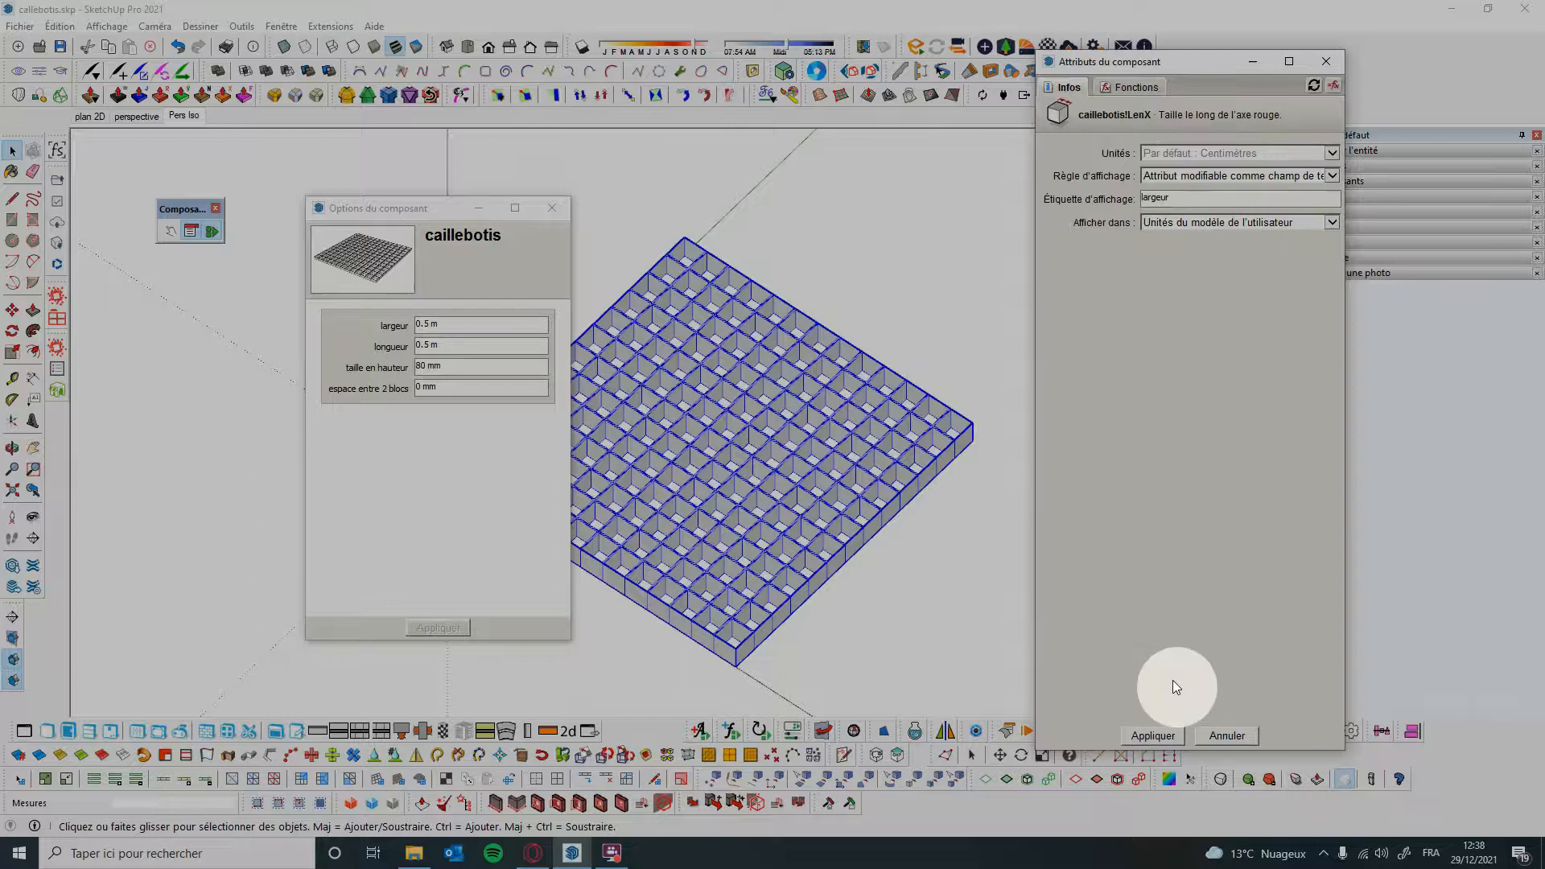
{"action": "left_click", "coordinate": [1227, 736]}
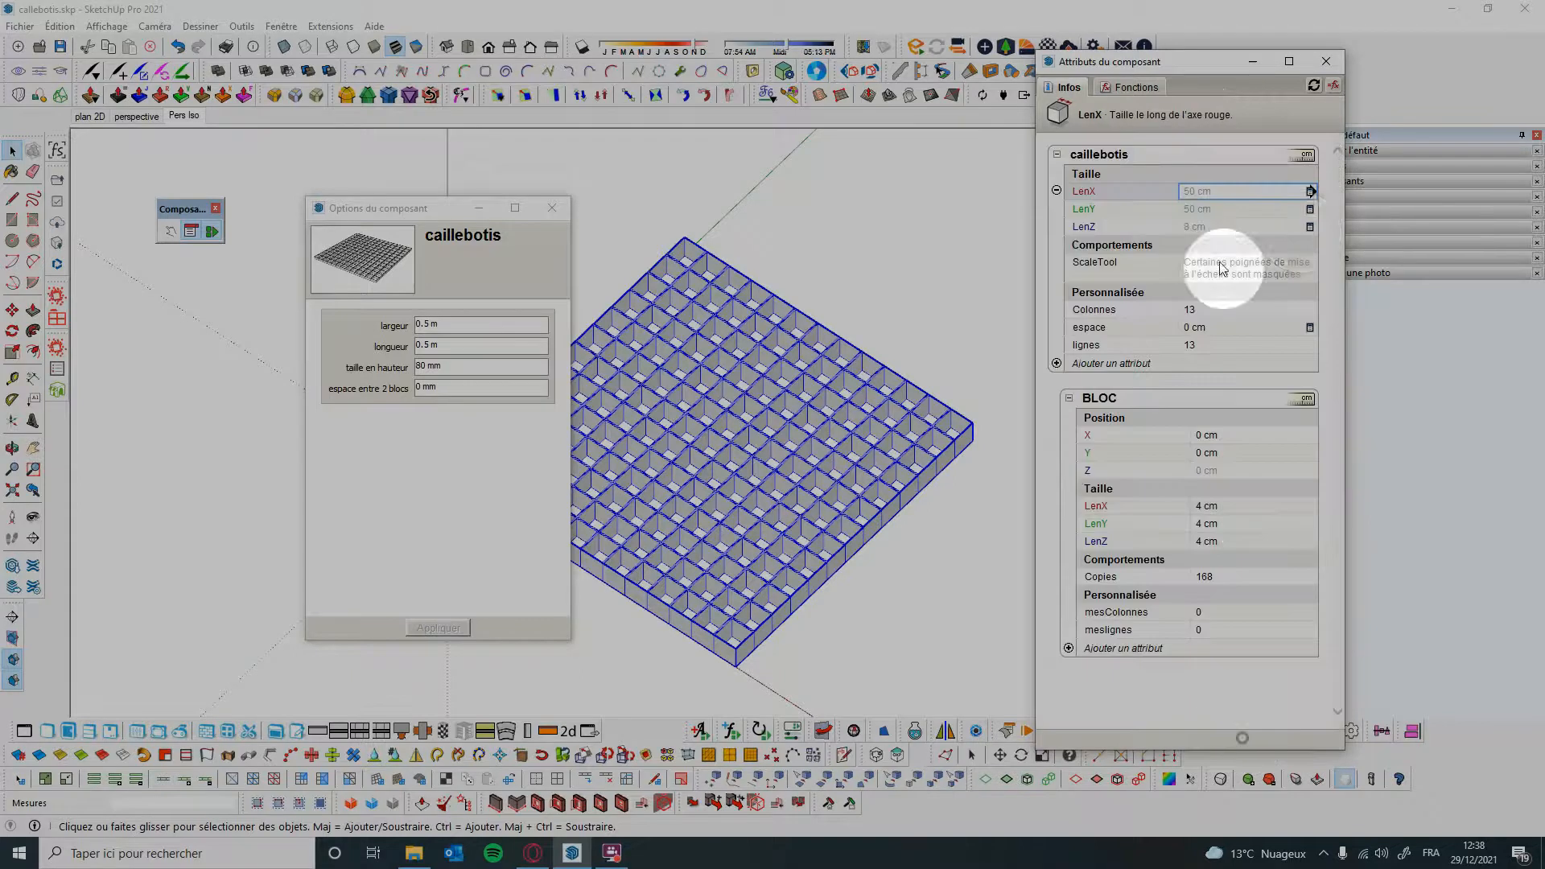
Review the display settings of the caillebotis LenY and LenZ attributes, closing each without changes
{"action": "left_click", "coordinate": [1310, 211]}
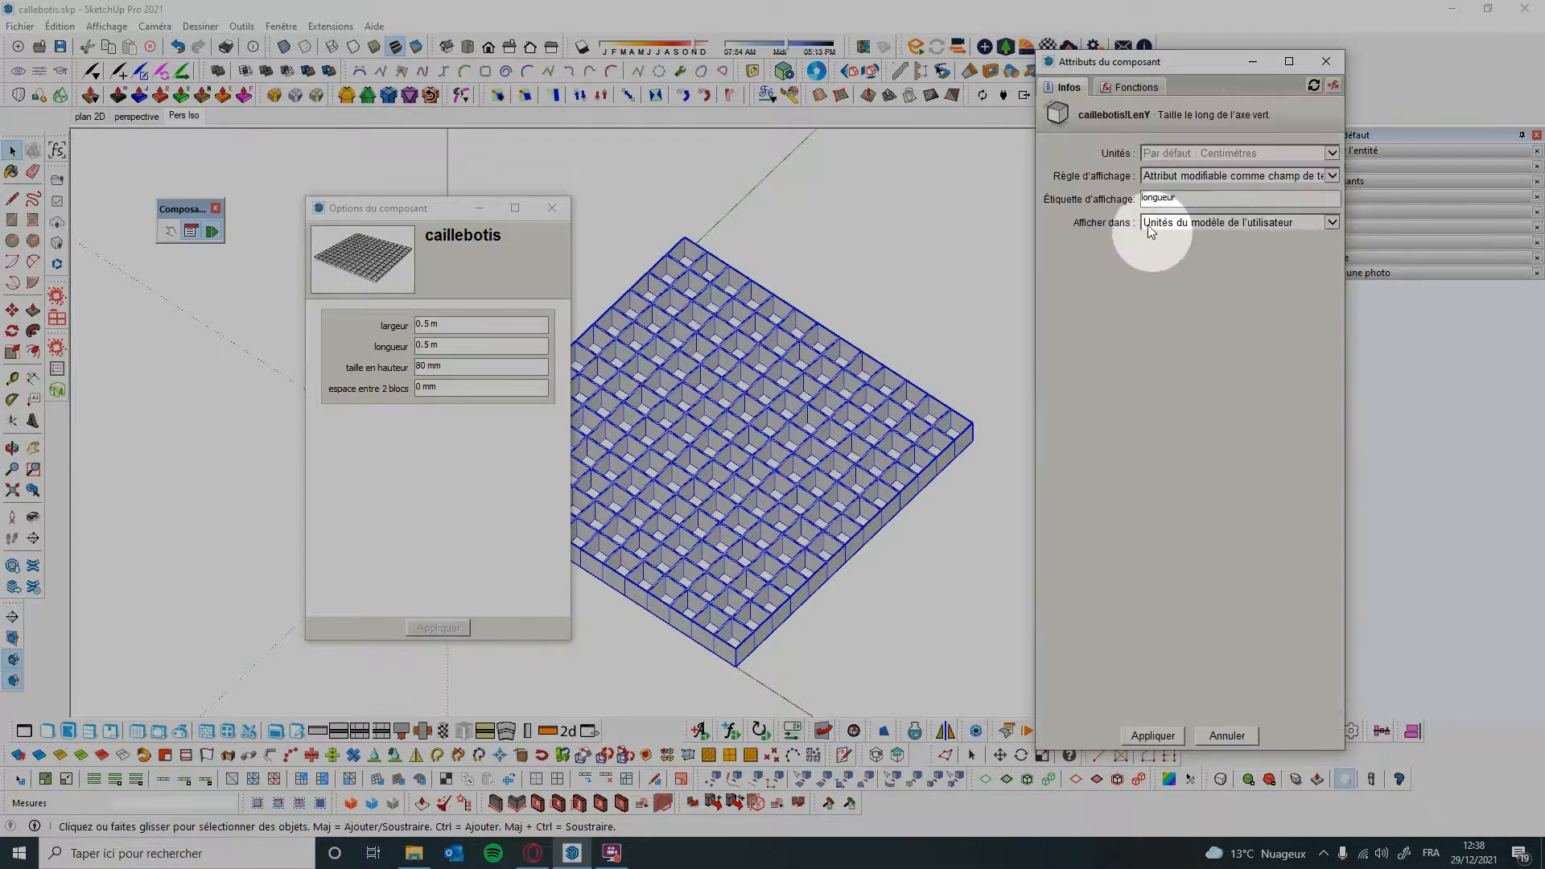
{"action": "left_click", "coordinate": [1250, 736]}
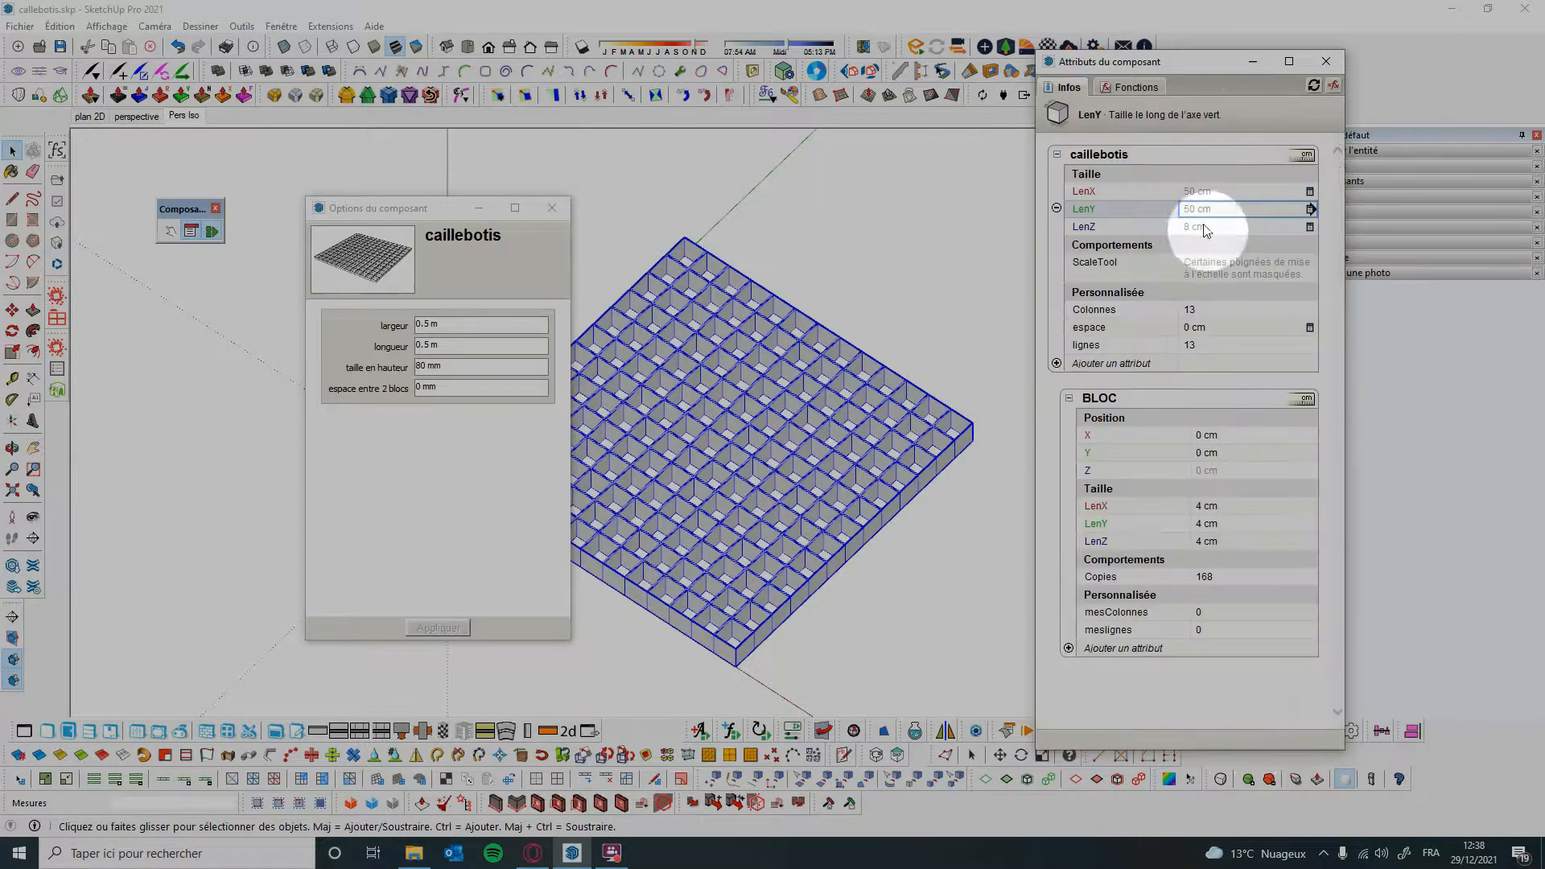
{"action": "left_click", "coordinate": [1310, 228]}
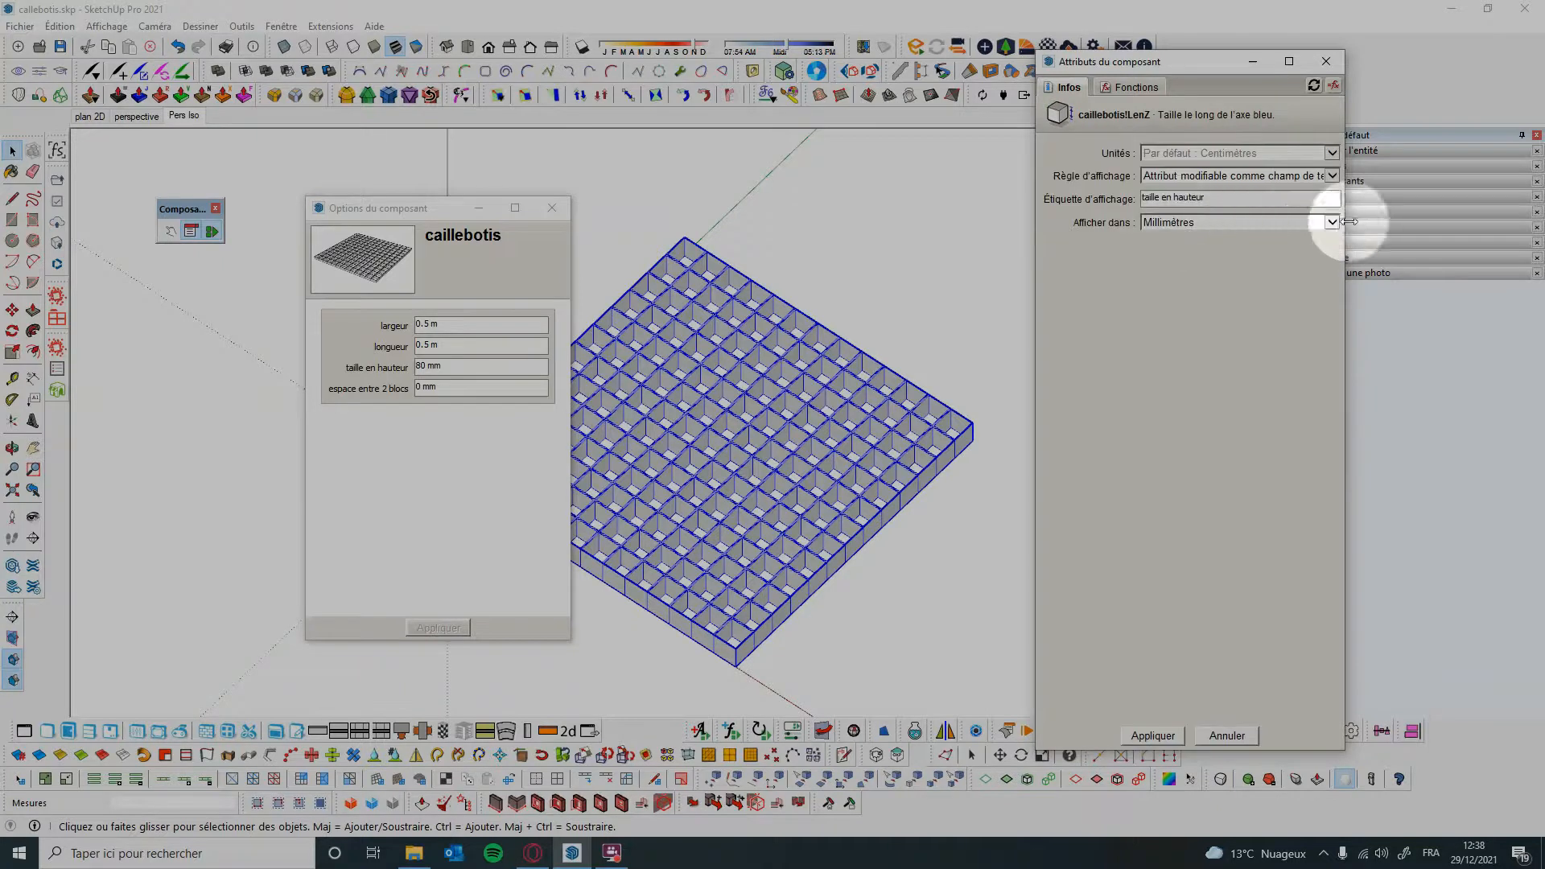
{"action": "left_click", "coordinate": [1237, 734]}
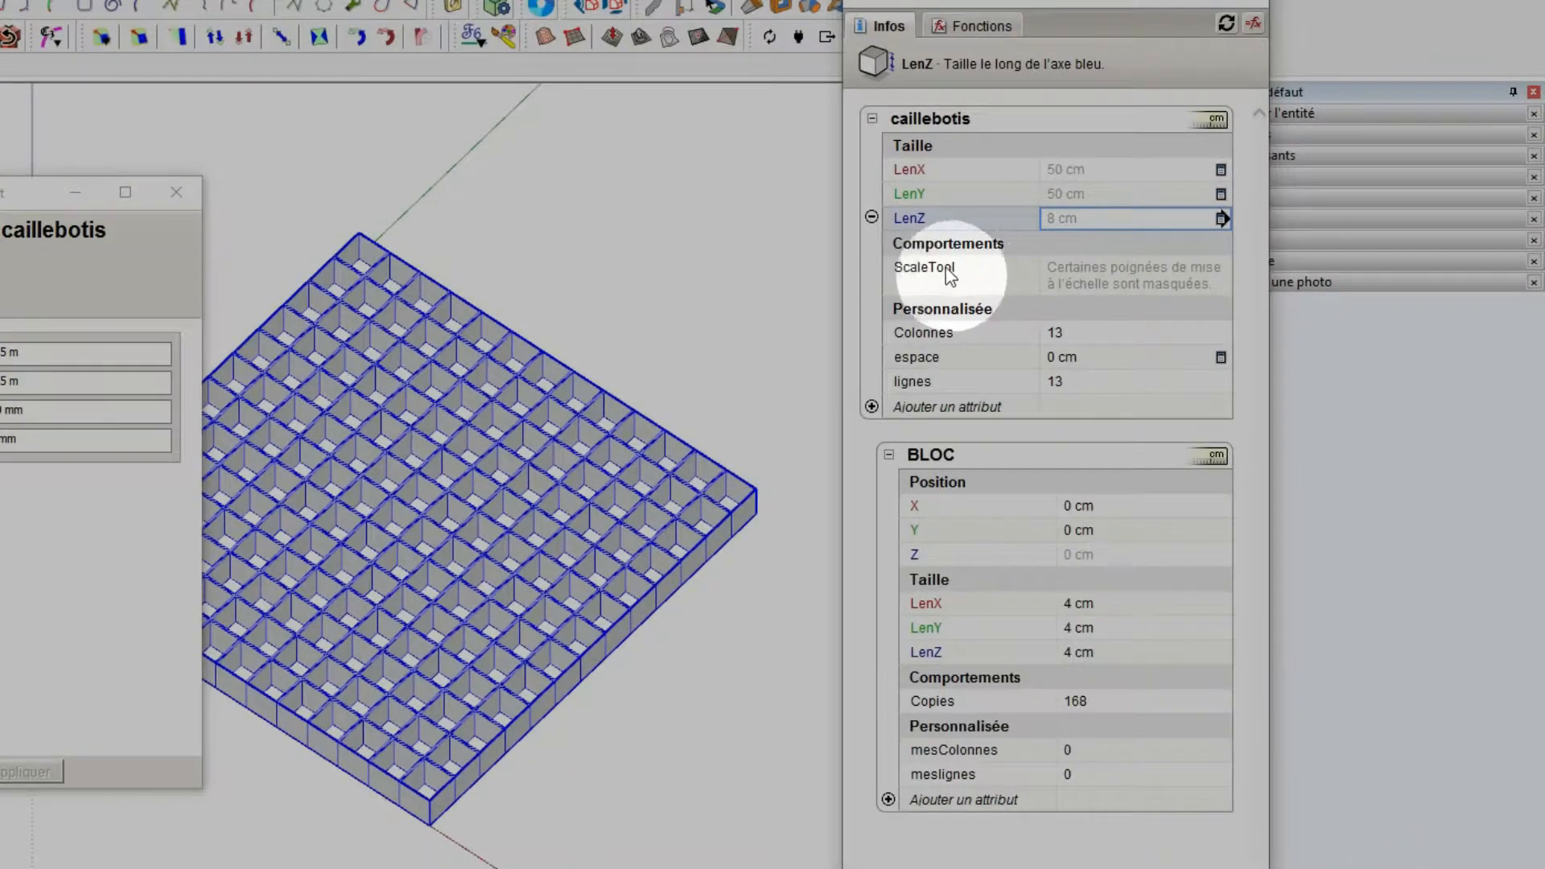
Inspect which scale handles the caillebotis ScaleTool attribute allows, and leave its settings unchanged
{"action": "left_click", "coordinate": [1163, 276]}
{"action": "left_click", "coordinate": [1225, 266]}
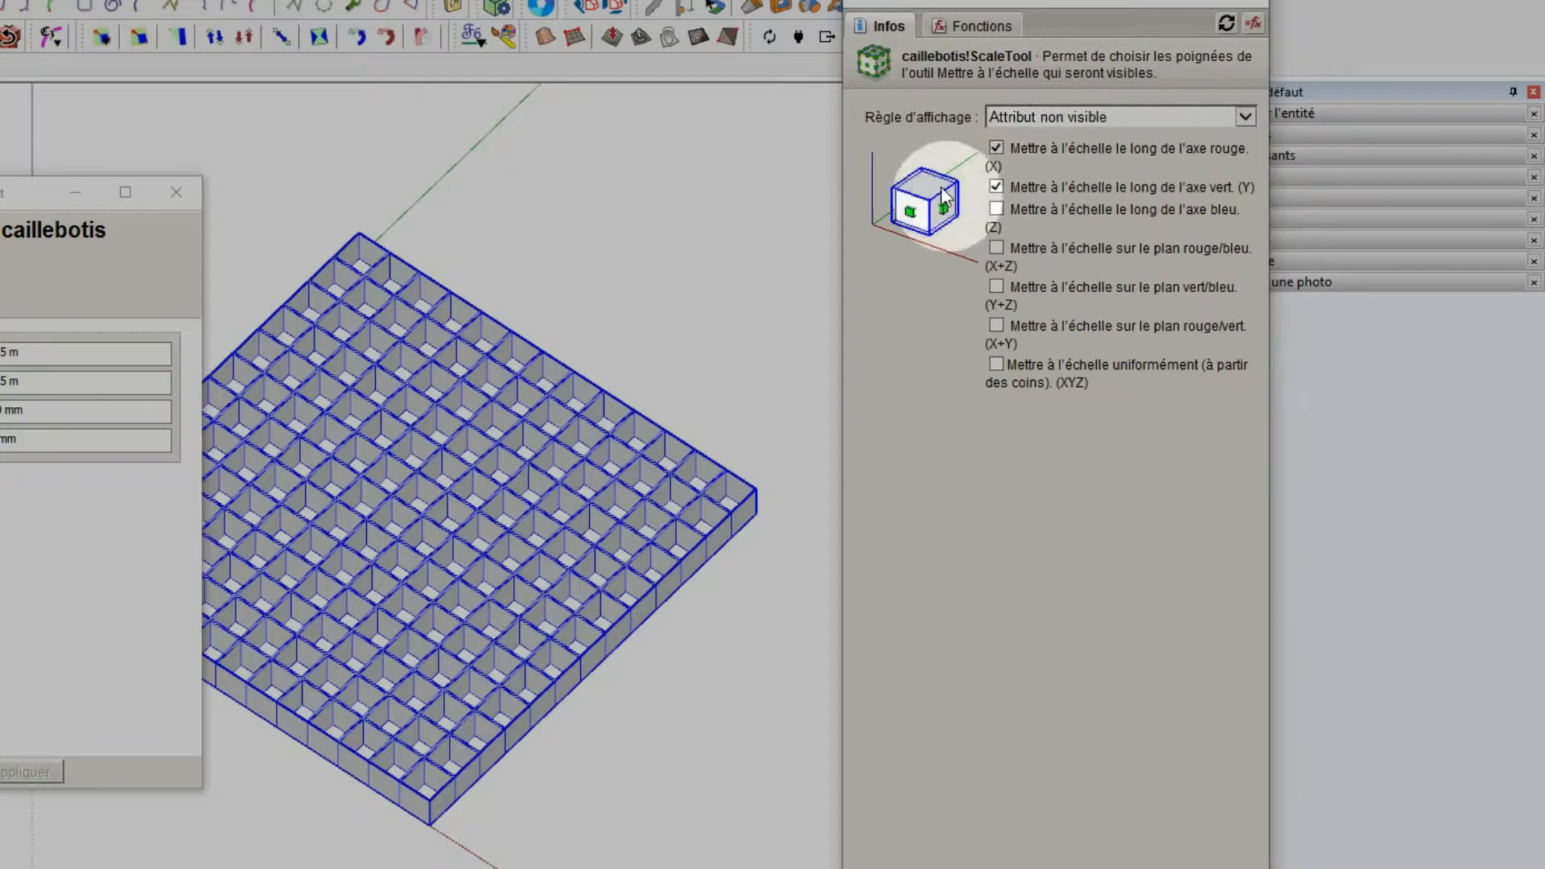
{"action": "left_click", "coordinate": [1080, 867]}
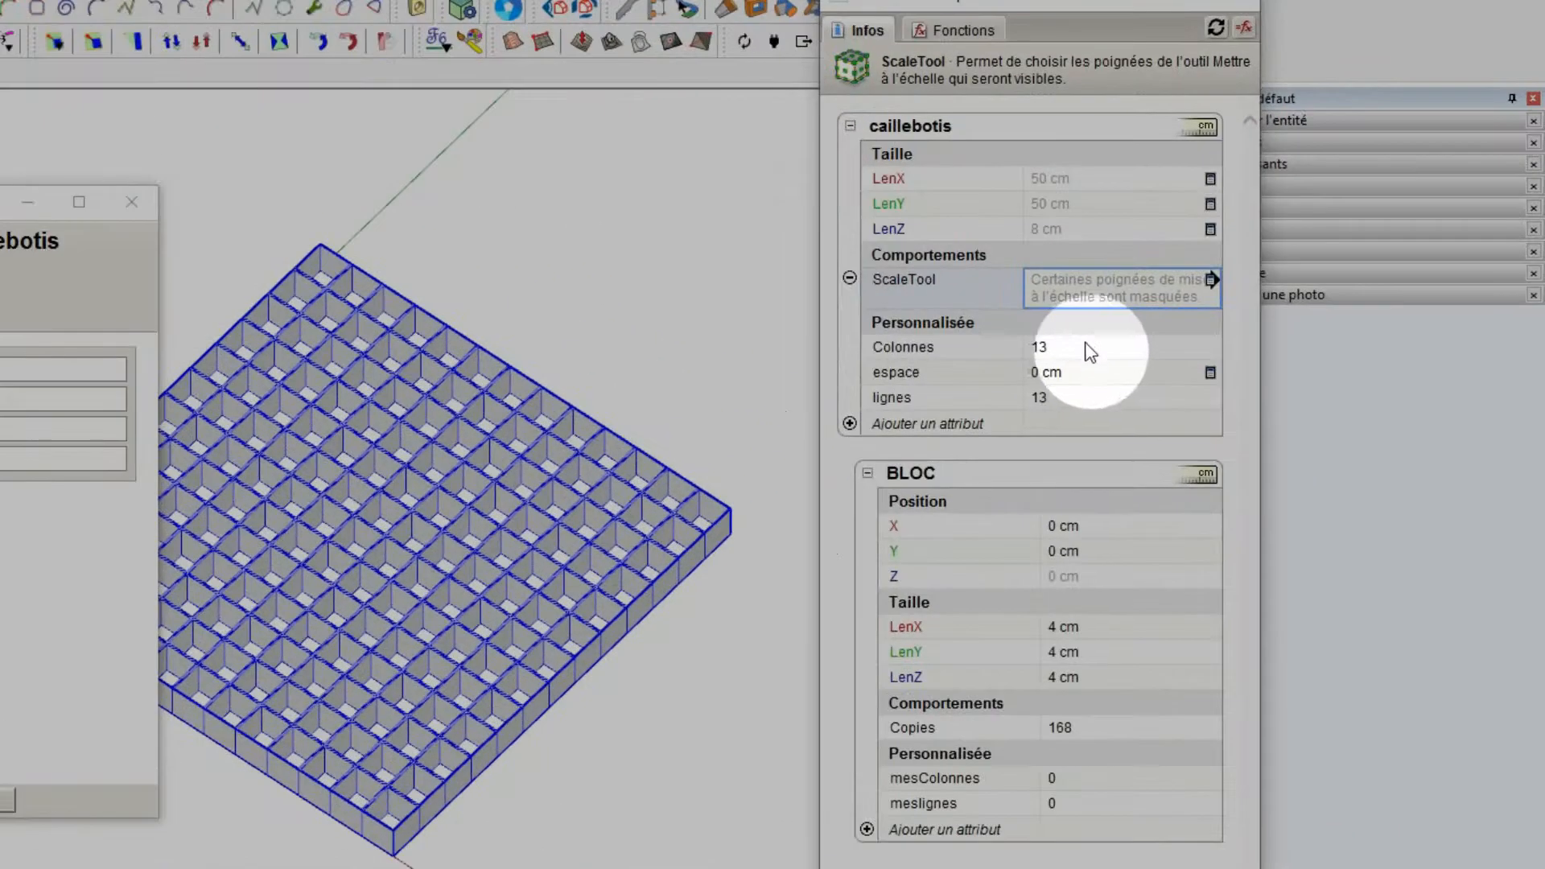
Inspect the formulas behind the caillebotis Colonnes and lignes attributes
{"action": "scroll", "coordinate": [514, 552], "scroll_direction": "down", "scroll_amount": 2}
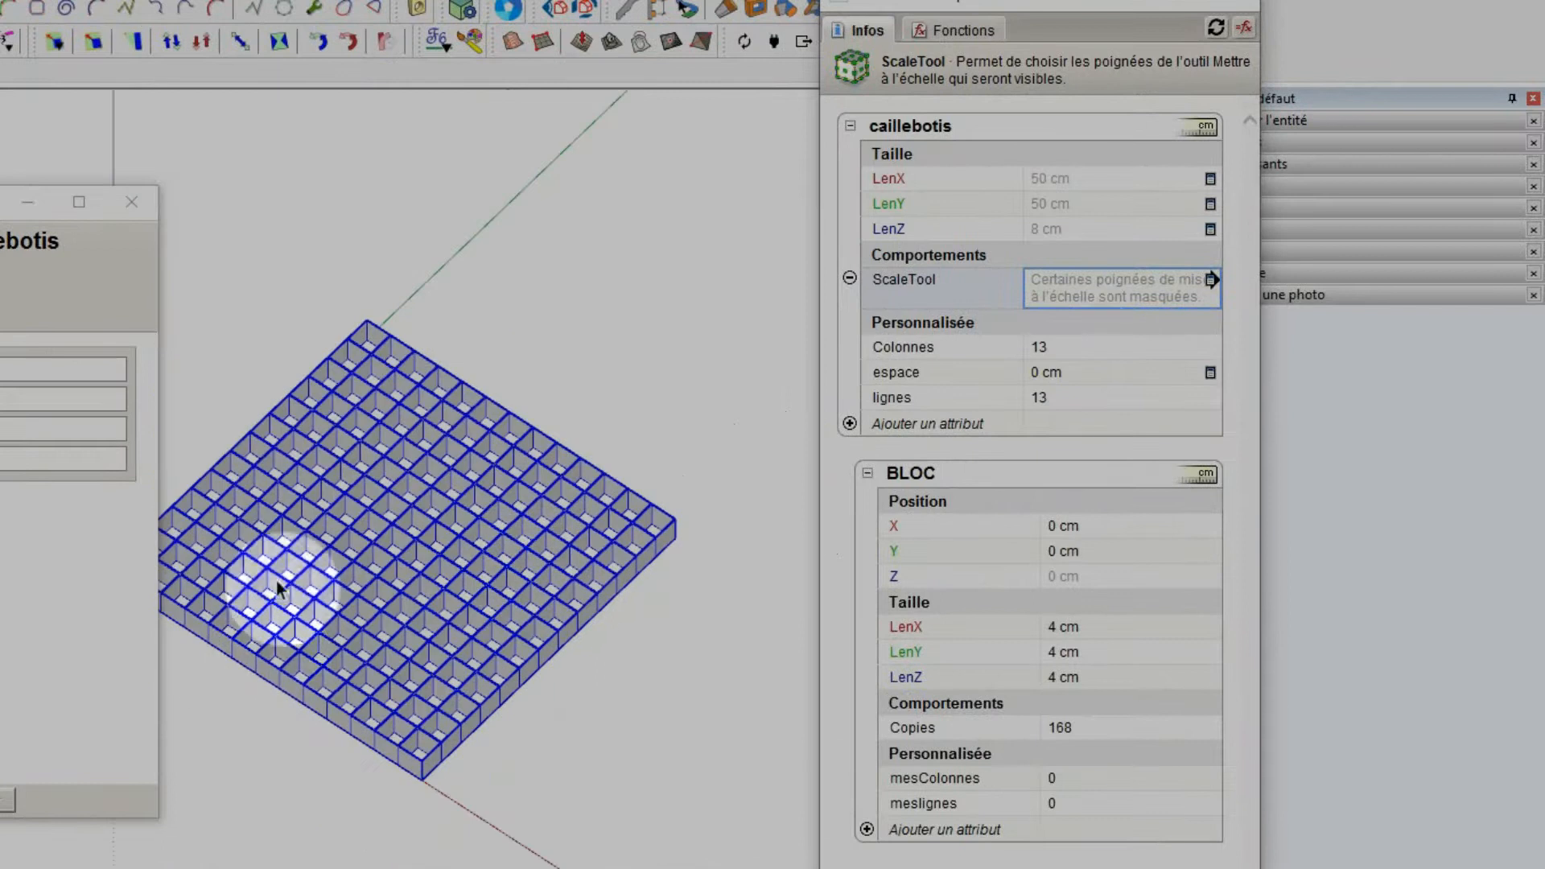
{"action": "left_click", "coordinate": [1129, 348]}
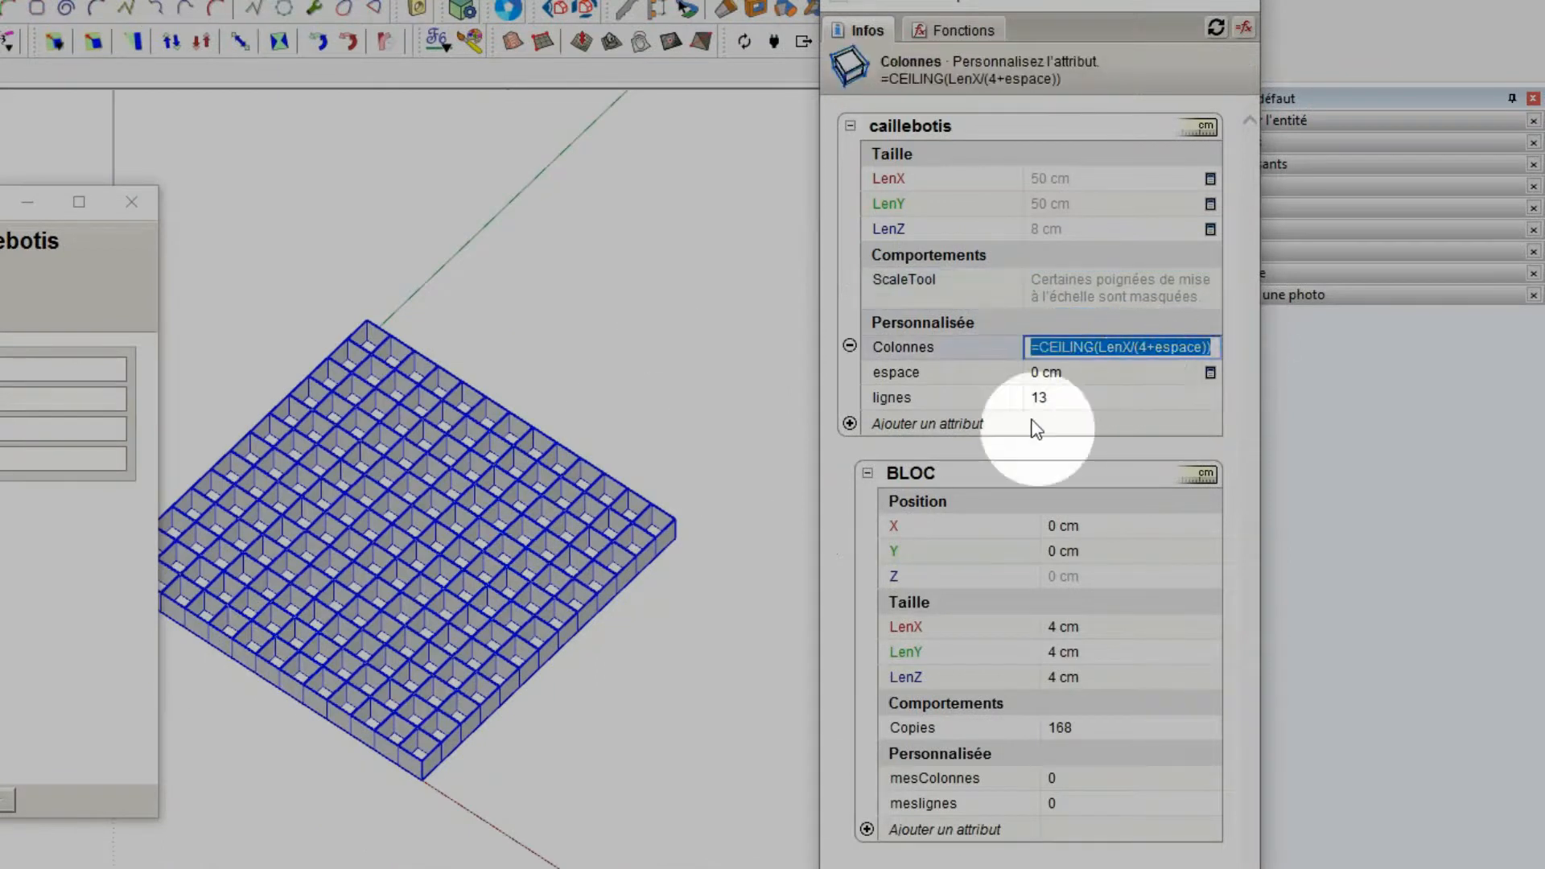
{"action": "left_click", "coordinate": [890, 397]}
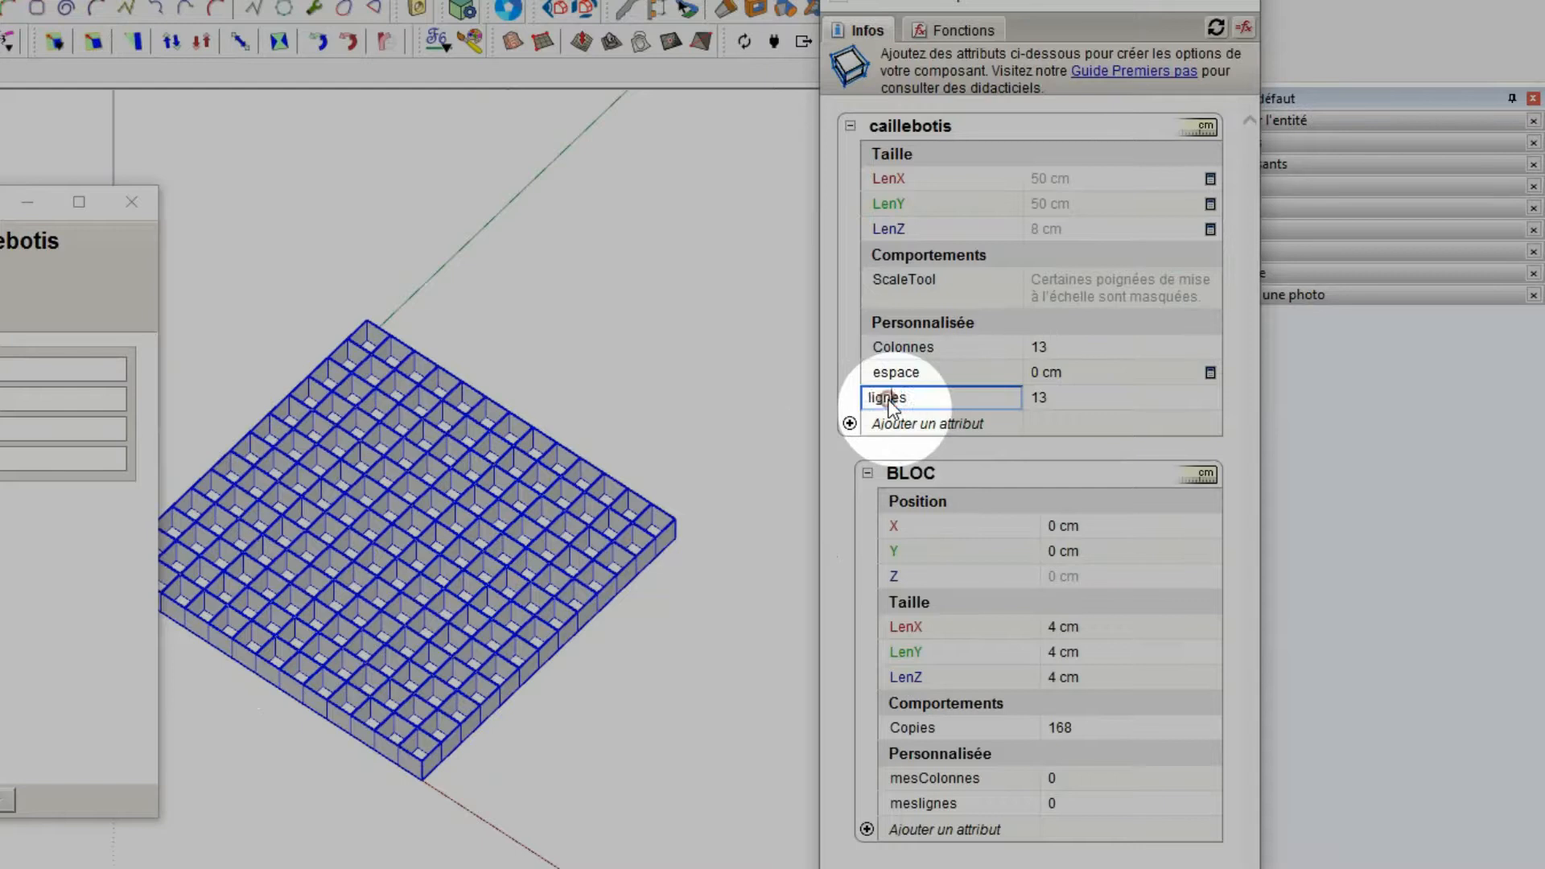
{"action": "left_click", "coordinate": [1113, 399]}
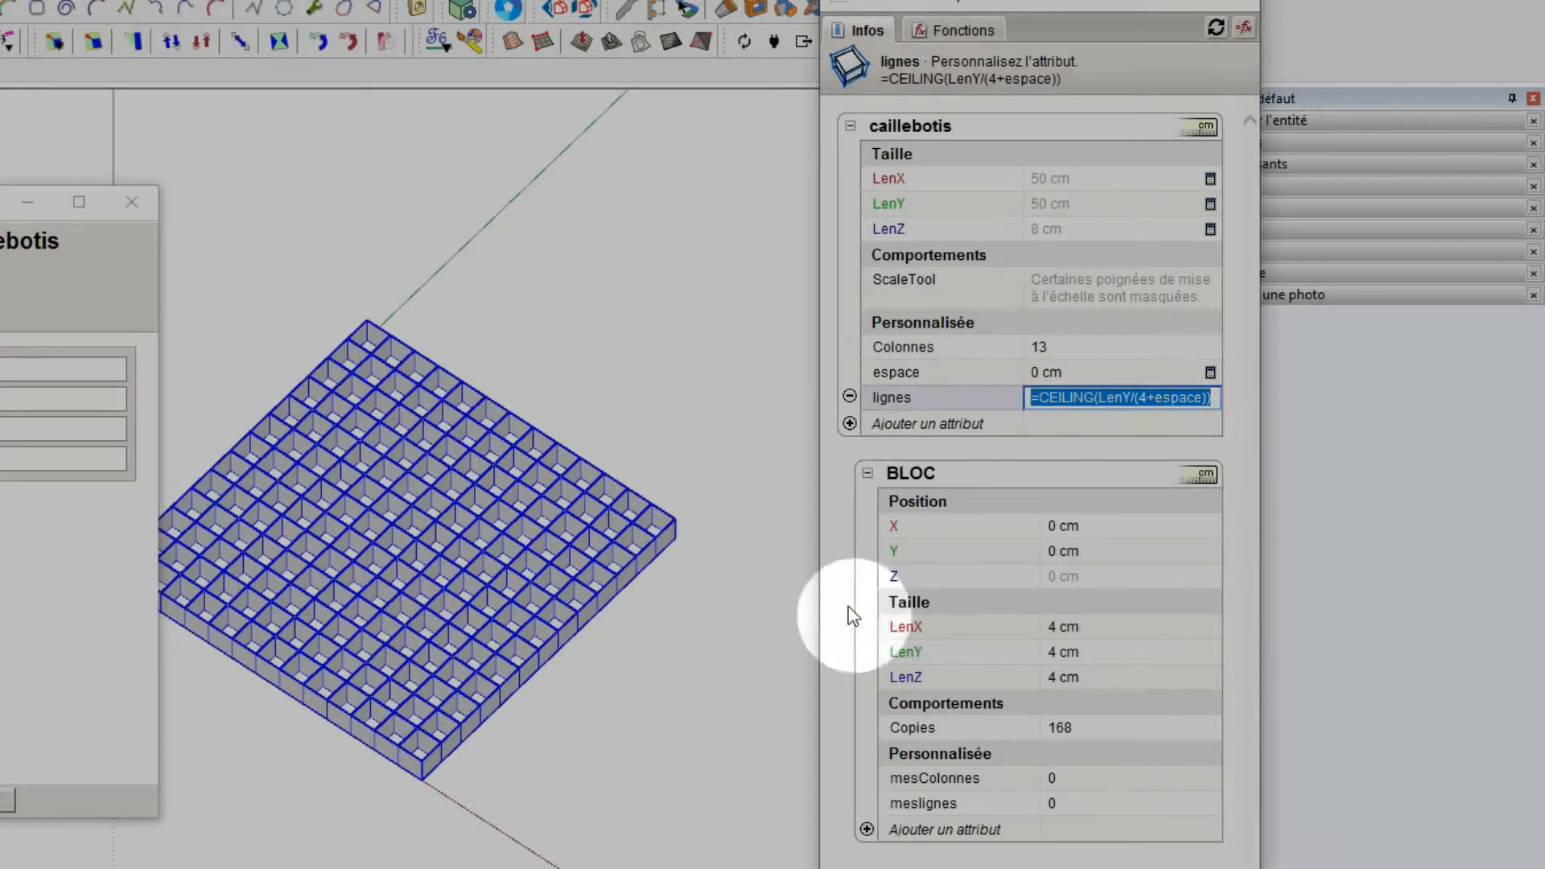
Widen the component attributes window and show the attributes as formulas instead of values
{"action": "left_click_drag", "start_coordinate": [1266, 485], "coordinate": [1384, 486]}
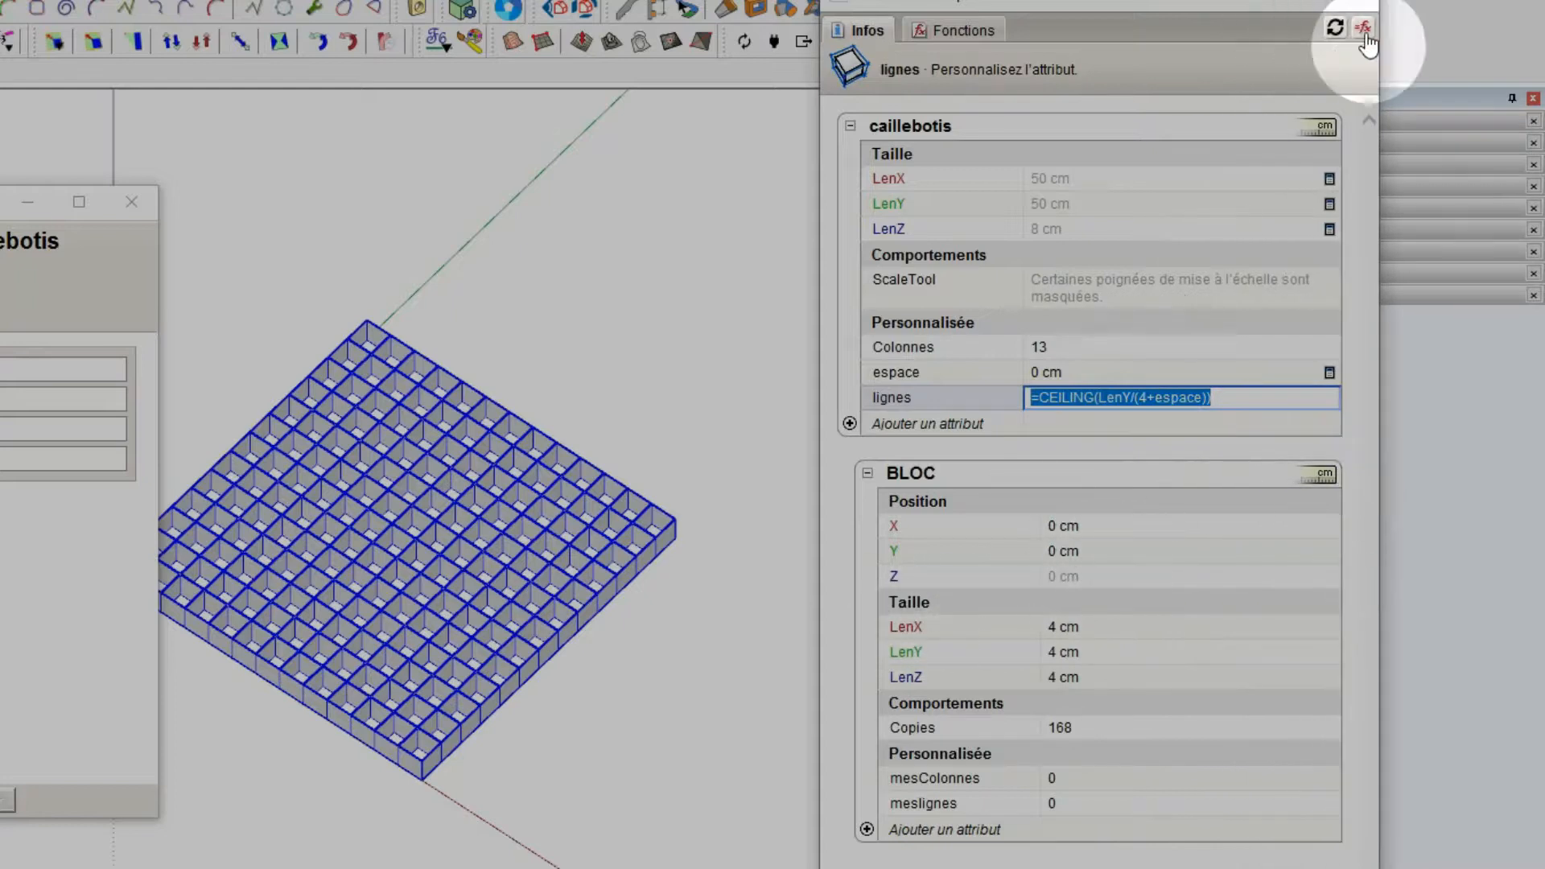
{"action": "left_click", "coordinate": [1364, 28]}
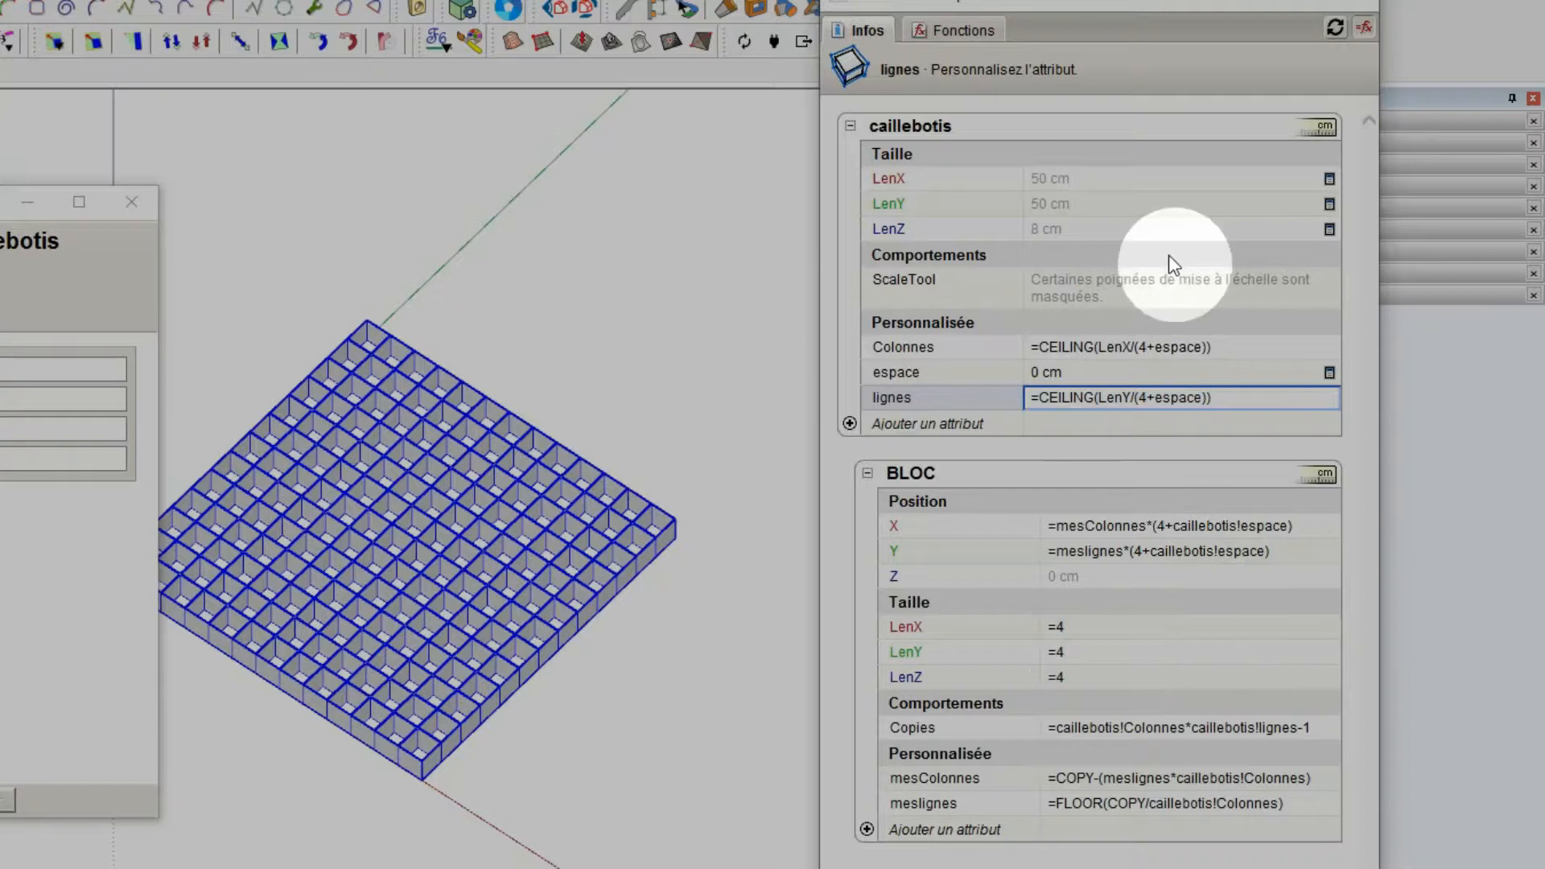
{"action": "left_click", "coordinate": [1218, 308]}
Deselect and reselect the grating, and examine how its blocks are laid out in rows and columns
{"action": "left_click", "coordinate": [649, 396]}
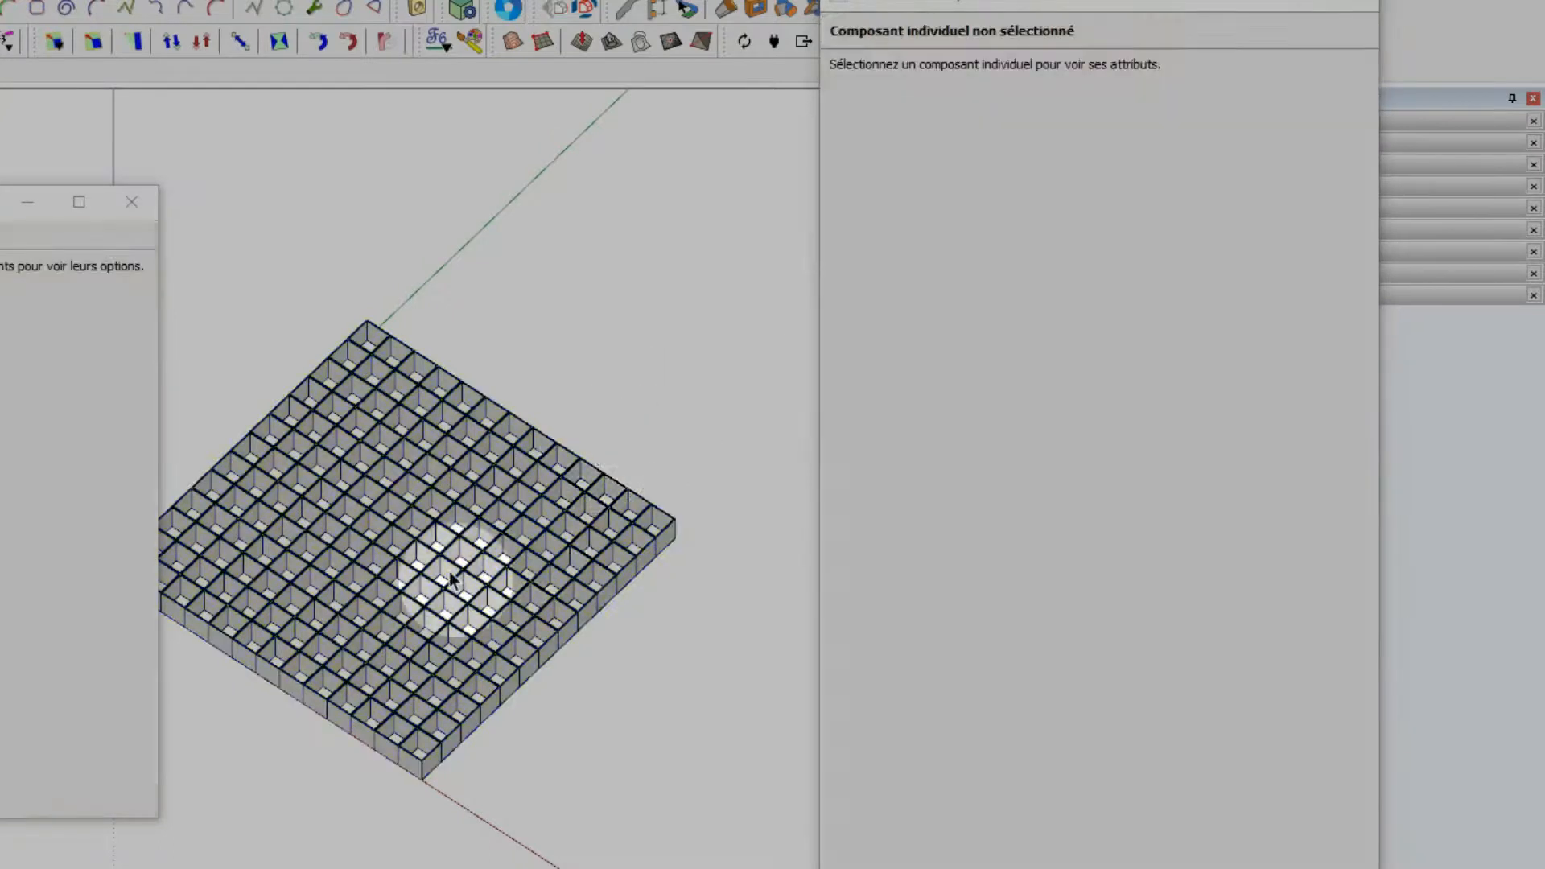
{"action": "left_click", "coordinate": [463, 557]}
{"action": "scroll", "coordinate": [465, 562], "scroll_direction": "down", "scroll_amount": 1}
{"action": "scroll", "coordinate": [515, 549], "scroll_direction": "up", "scroll_amount": 3}
{"action": "scroll", "coordinate": [495, 582], "scroll_direction": "down", "scroll_amount": 3}
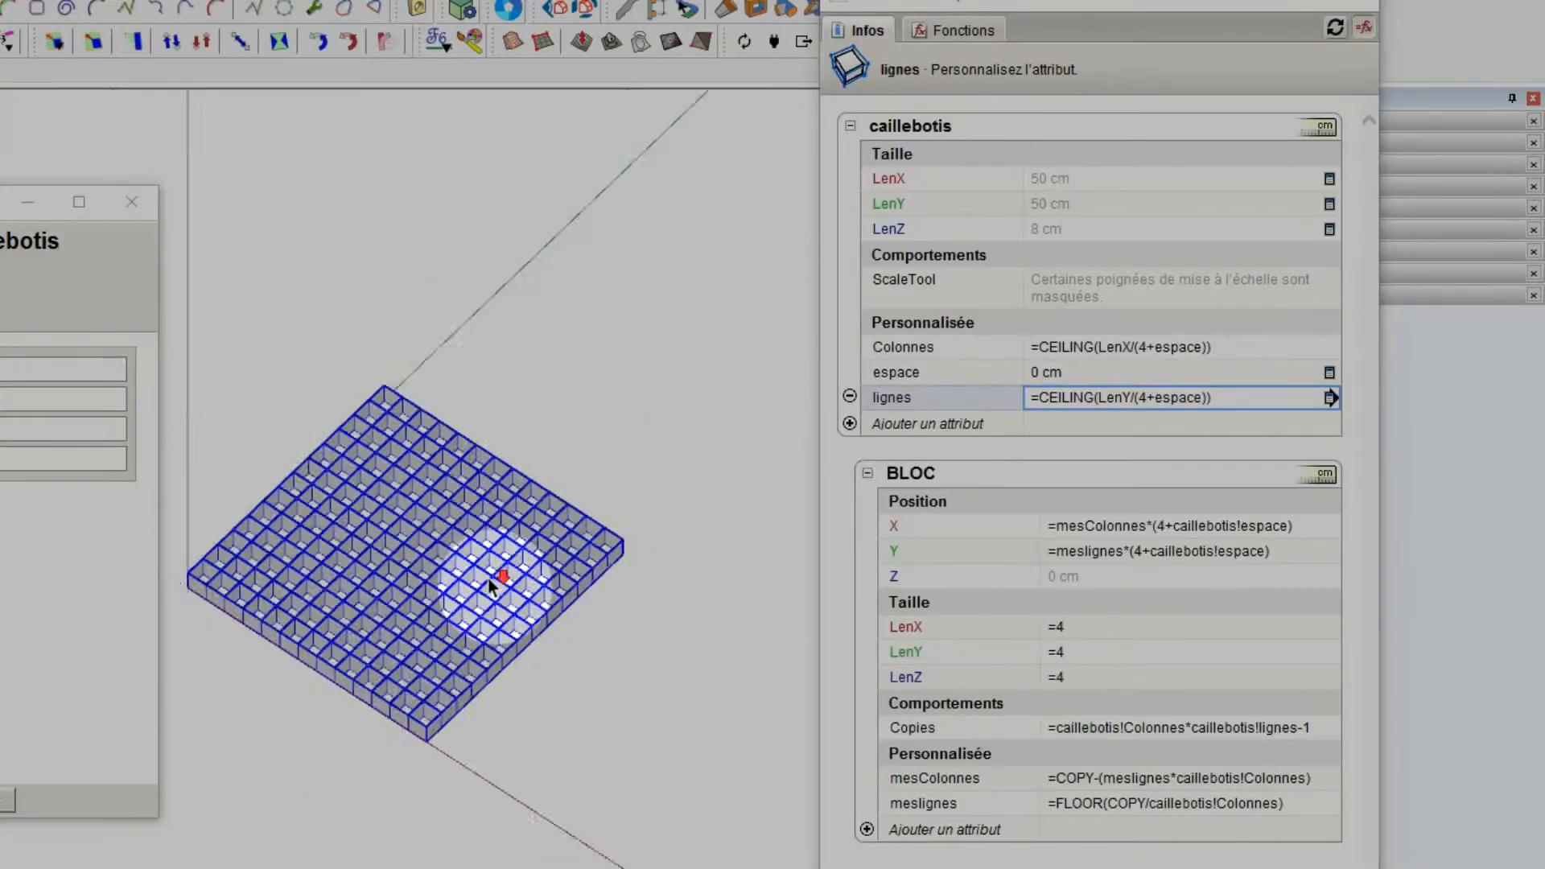
{"action": "scroll", "coordinate": [239, 576], "scroll_direction": "up", "scroll_amount": 4}
{"action": "scroll", "coordinate": [535, 603], "scroll_direction": "down", "scroll_amount": 4}
{"action": "scroll", "coordinate": [1109, 533], "scroll_direction": "up", "scroll_amount": 1}
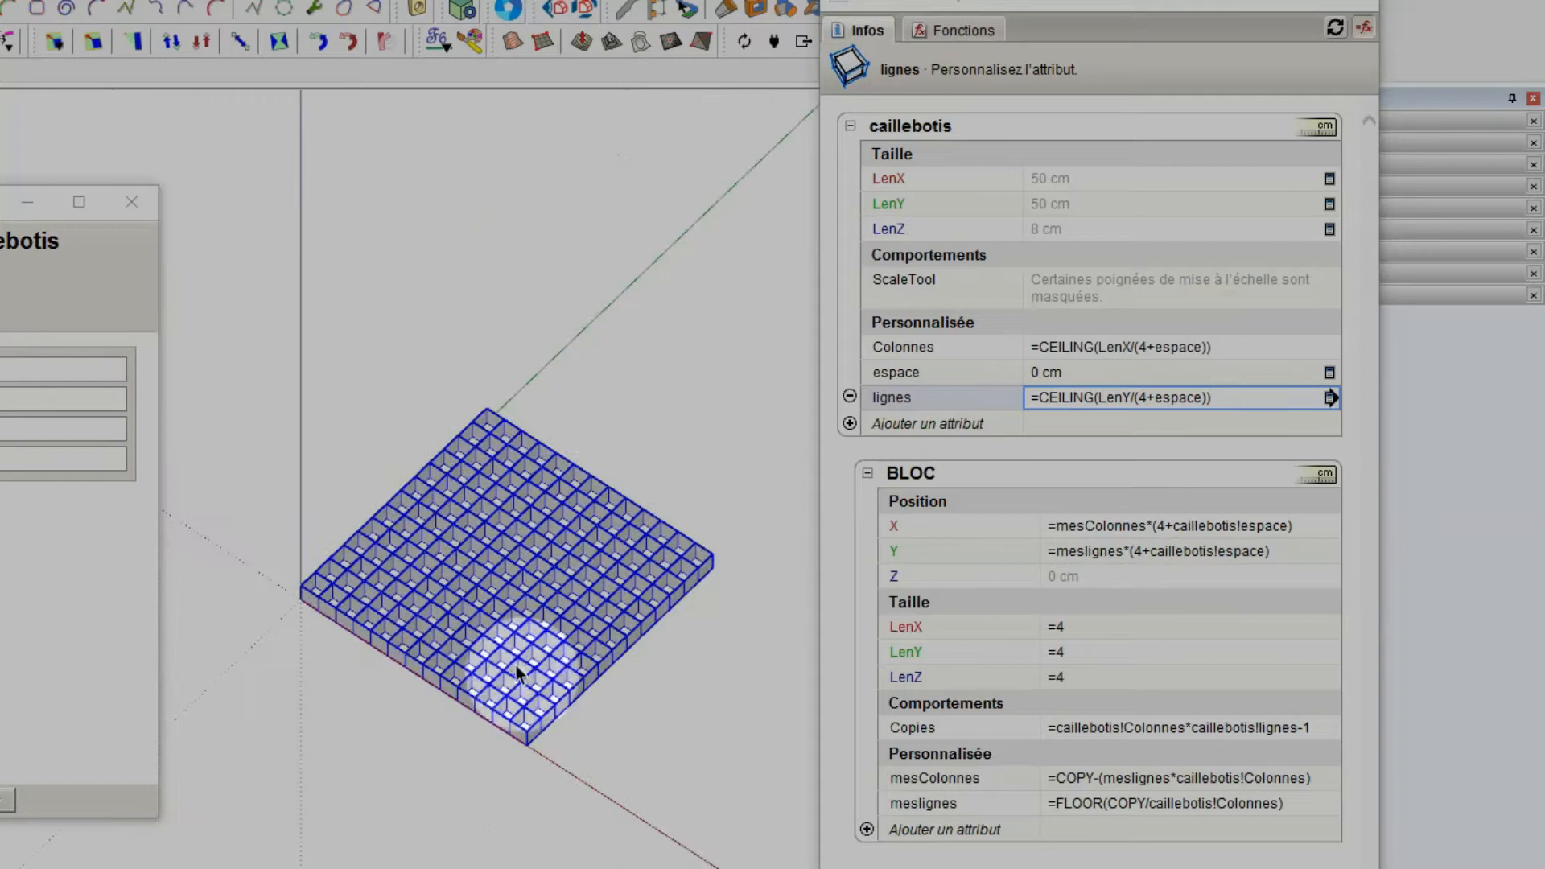
{"action": "scroll", "coordinate": [364, 647], "scroll_direction": "up", "scroll_amount": 2}
{"action": "scroll", "coordinate": [424, 681], "scroll_direction": "down", "scroll_amount": 2}
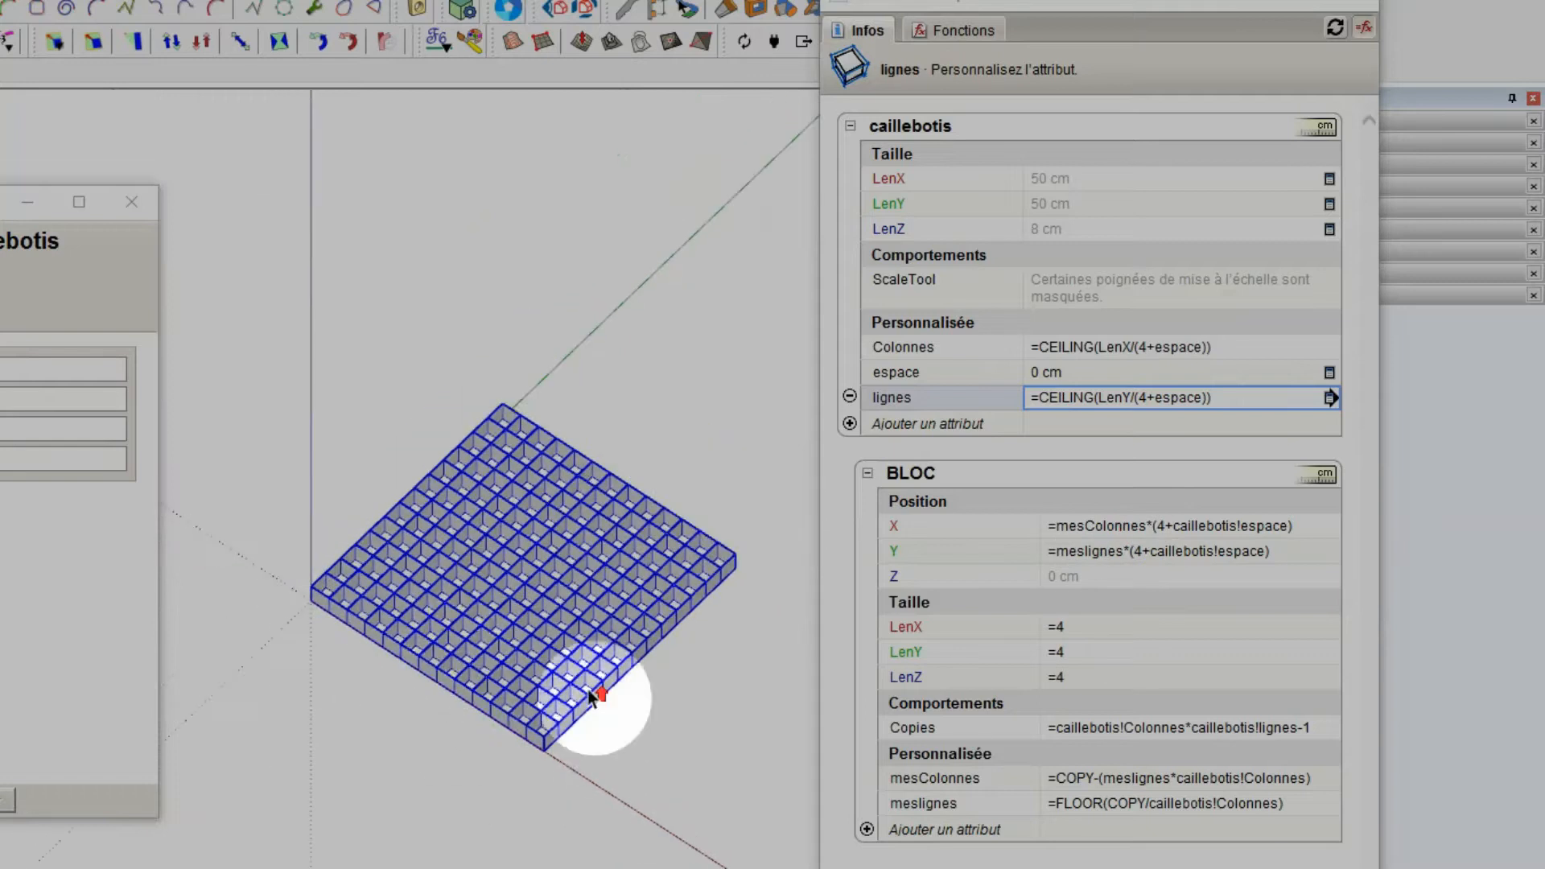
{"action": "scroll", "coordinate": [594, 695], "scroll_direction": "up", "scroll_amount": 3}
{"action": "scroll", "coordinate": [317, 665], "scroll_direction": "down", "scroll_amount": 3}
{"action": "scroll", "coordinate": [257, 631], "scroll_direction": "up", "scroll_amount": 3}
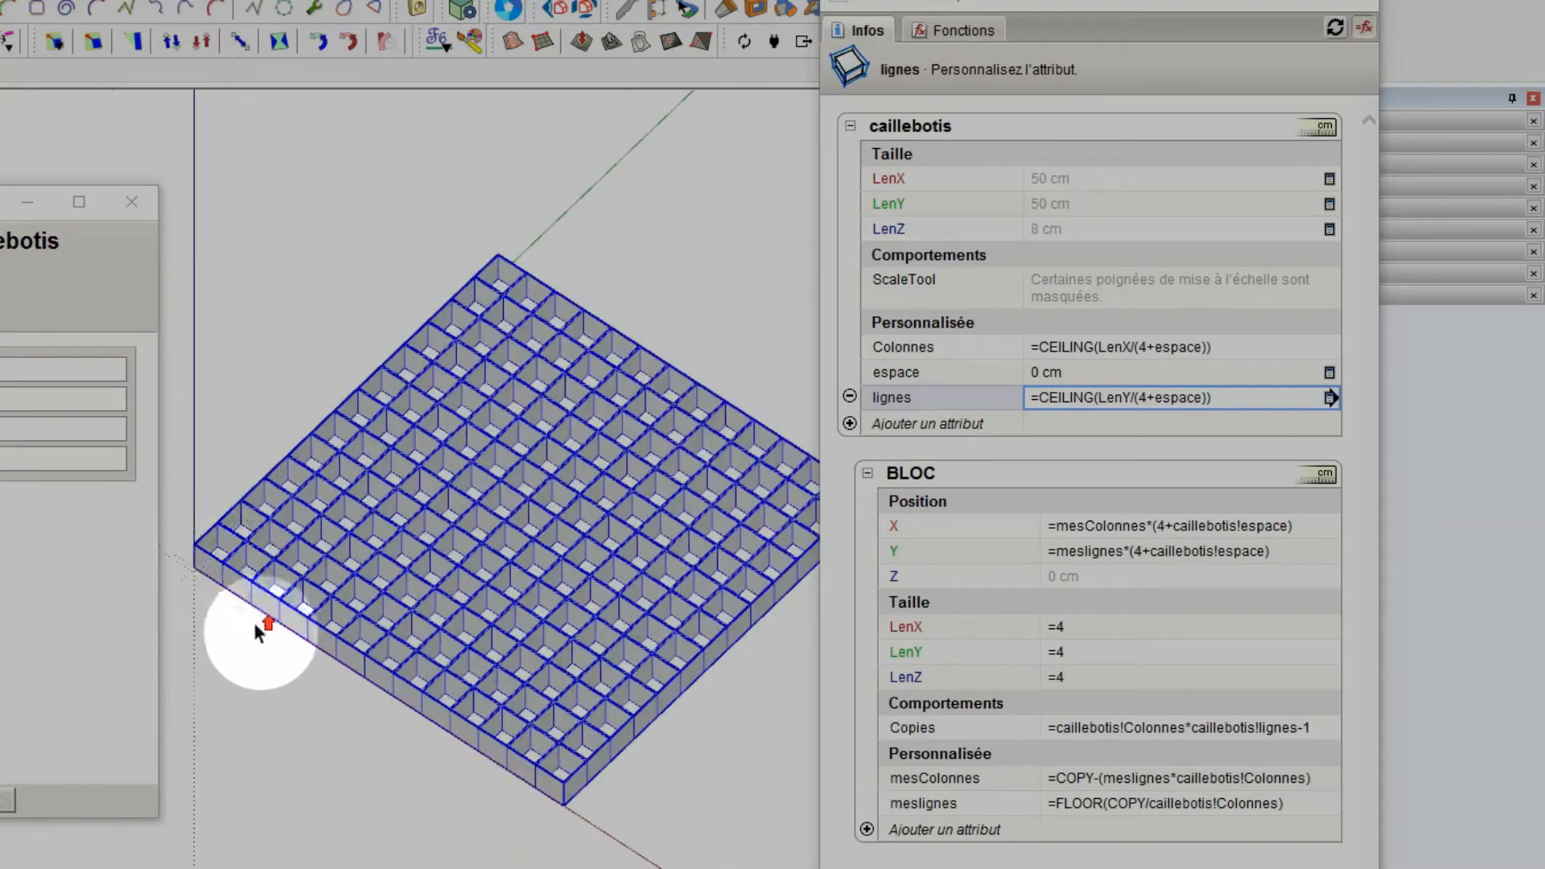
Open the grating for editing and check the COPY attribute of several blocks along its first row, from the origin to the far end
{"action": "double_click", "coordinate": [206, 556]}
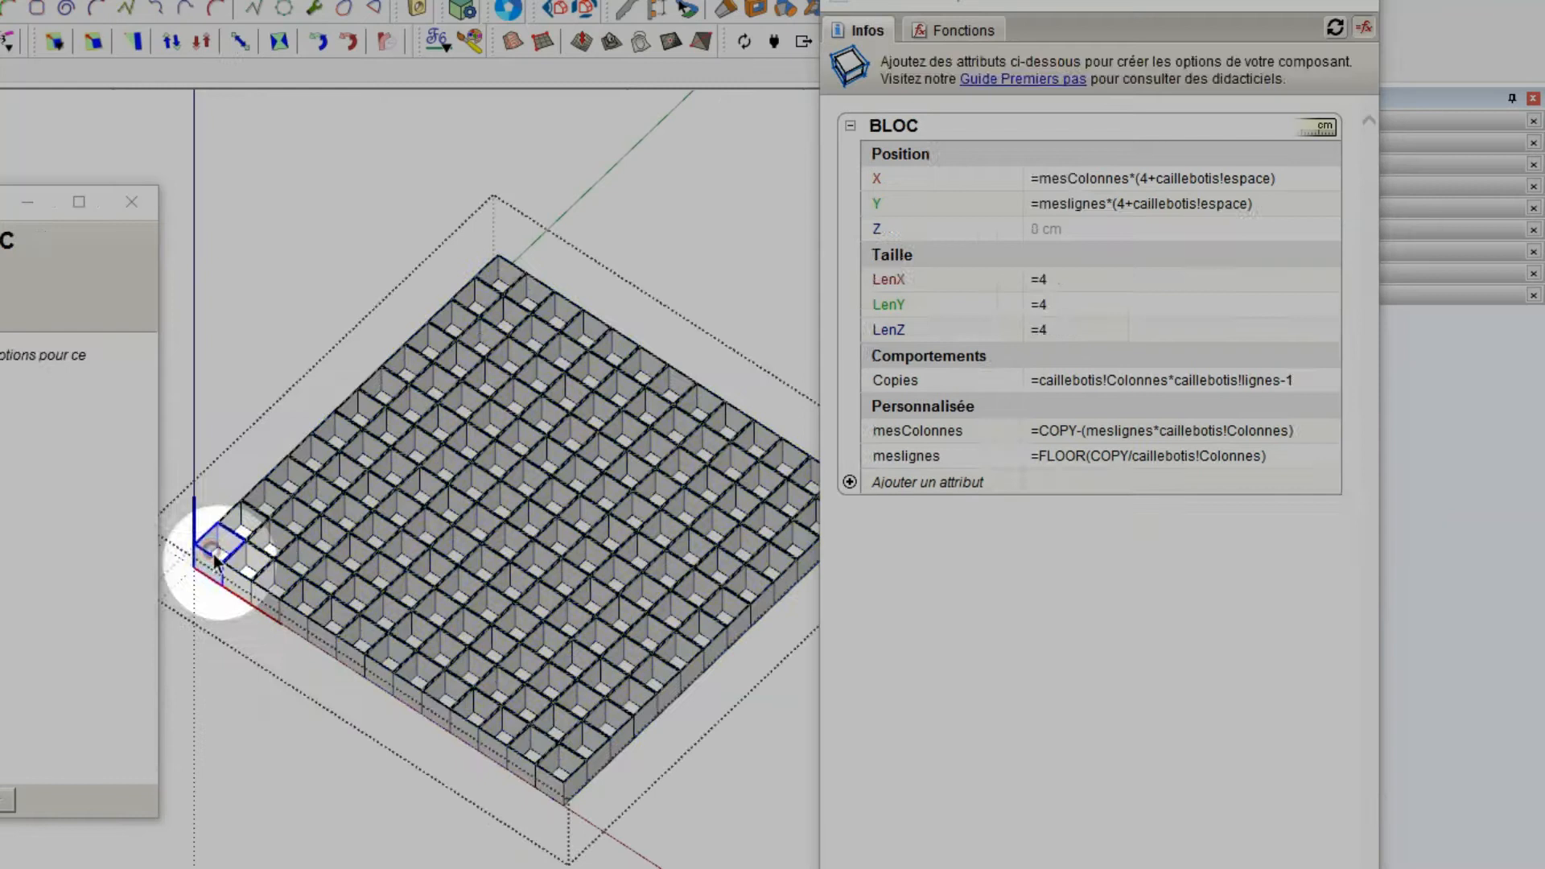
{"action": "left_click", "coordinate": [209, 552]}
{"action": "scroll", "coordinate": [224, 584], "scroll_direction": "up", "scroll_amount": 1}
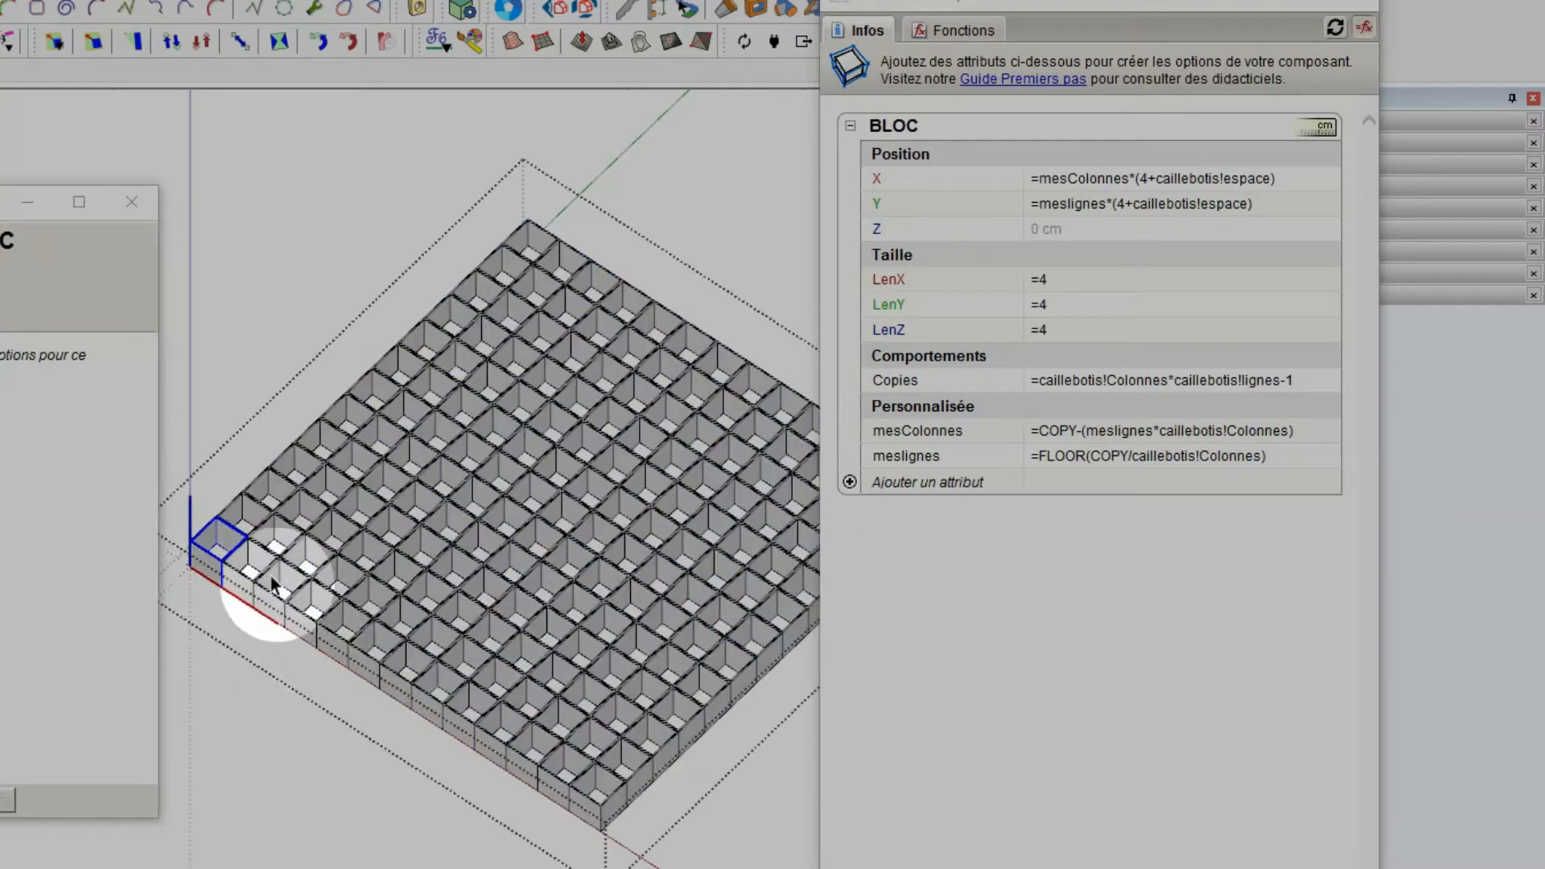
{"action": "left_click", "coordinate": [243, 589]}
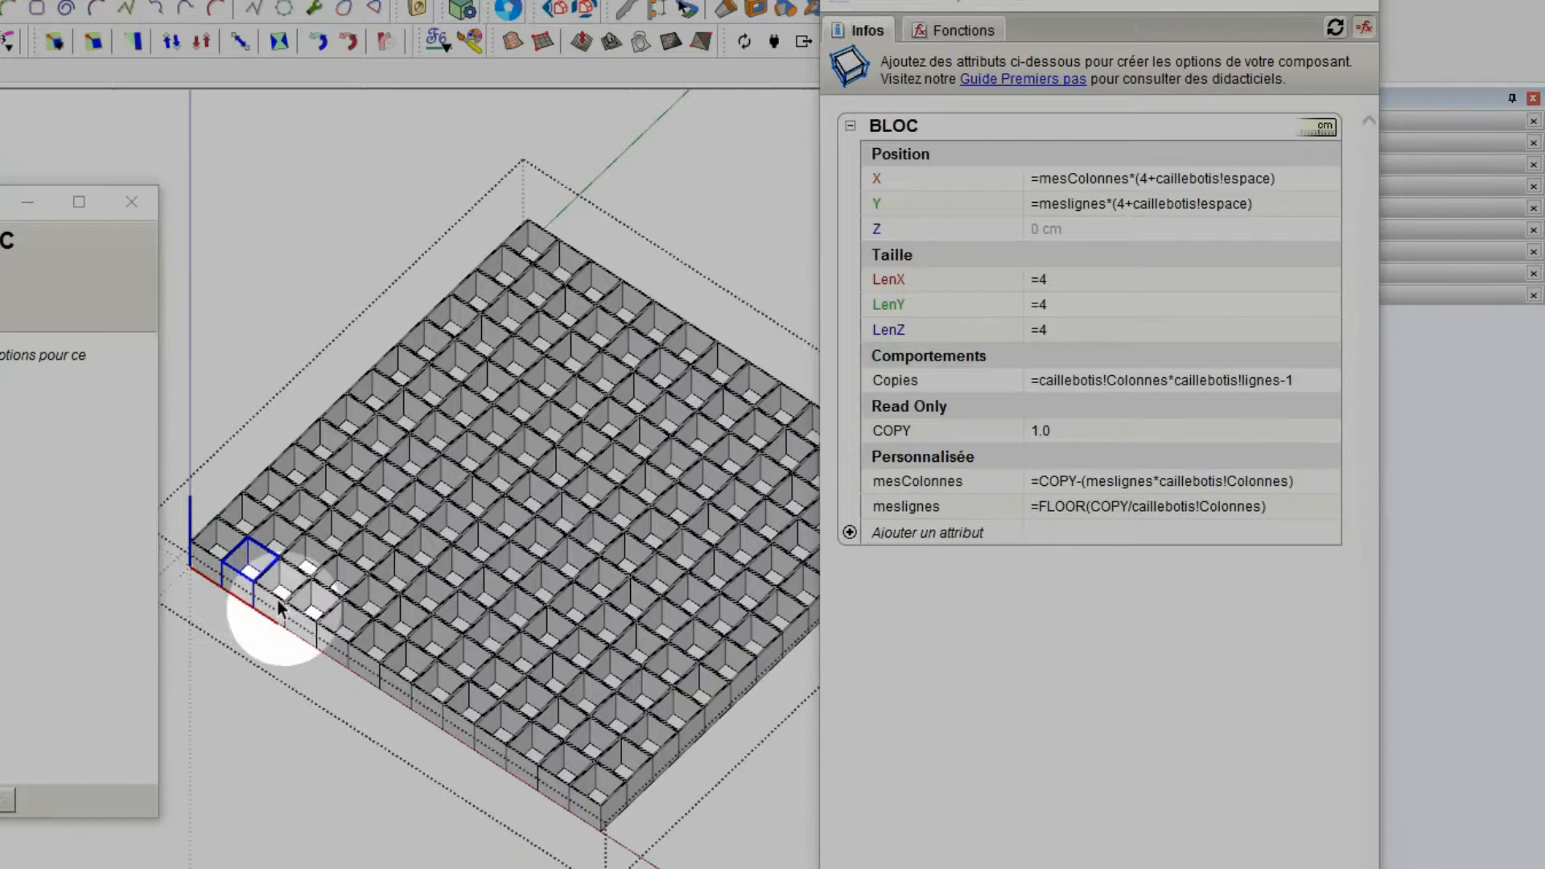
{"action": "left_click", "coordinate": [311, 629]}
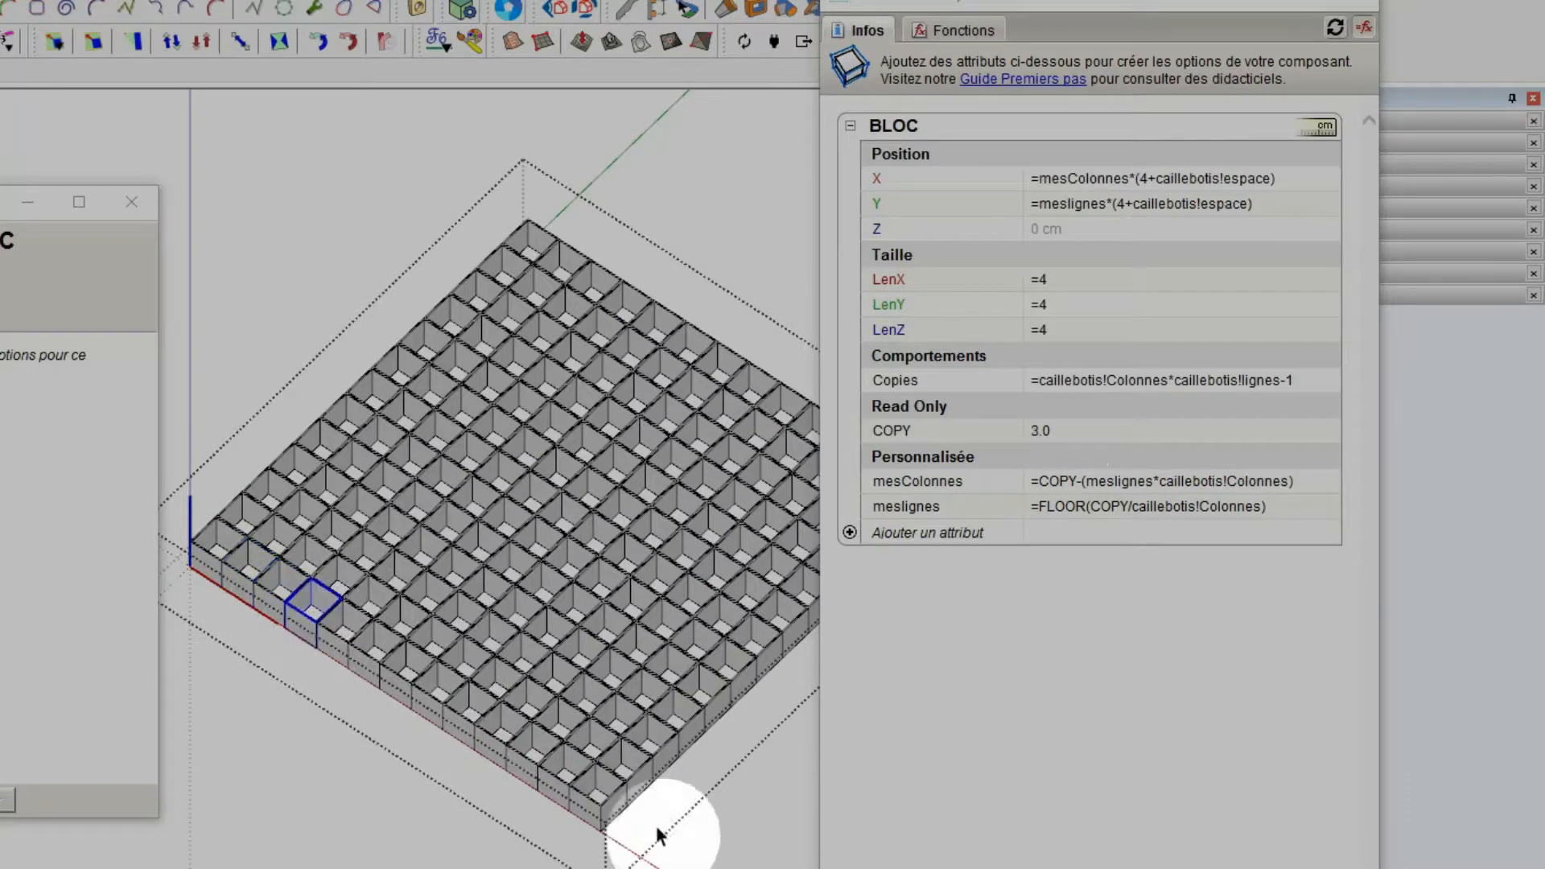
{"action": "left_click", "coordinate": [598, 805]}
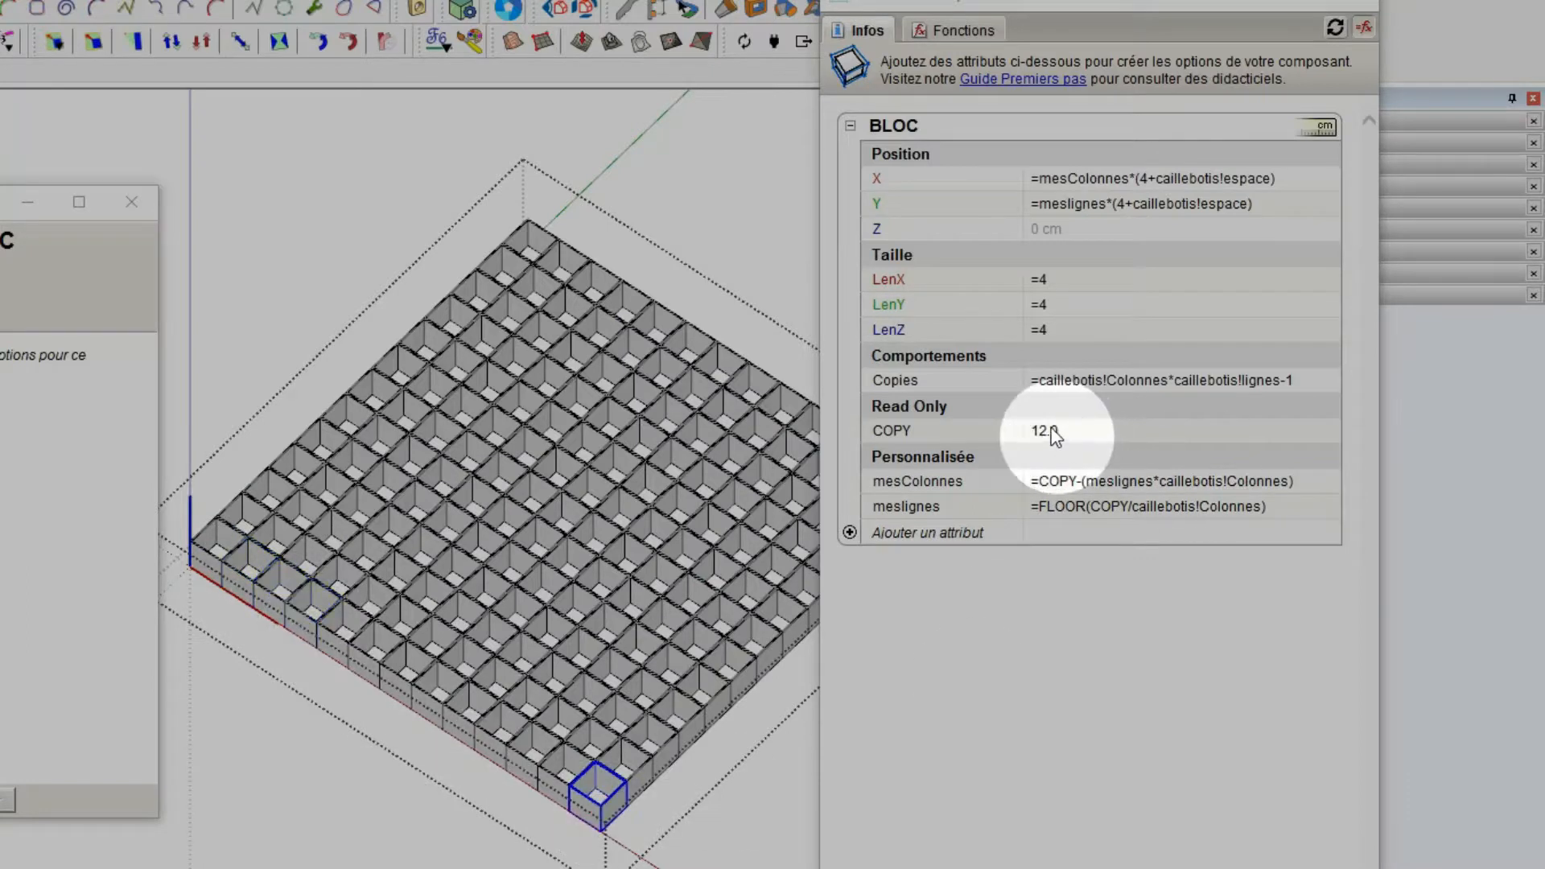
Check the COPY attribute of the second row's first block, compare it with the origin block, and exit the grating
{"action": "scroll", "coordinate": [483, 741], "scroll_direction": "down", "scroll_amount": 2}
{"action": "scroll", "coordinate": [652, 797], "scroll_direction": "up", "scroll_amount": 1}
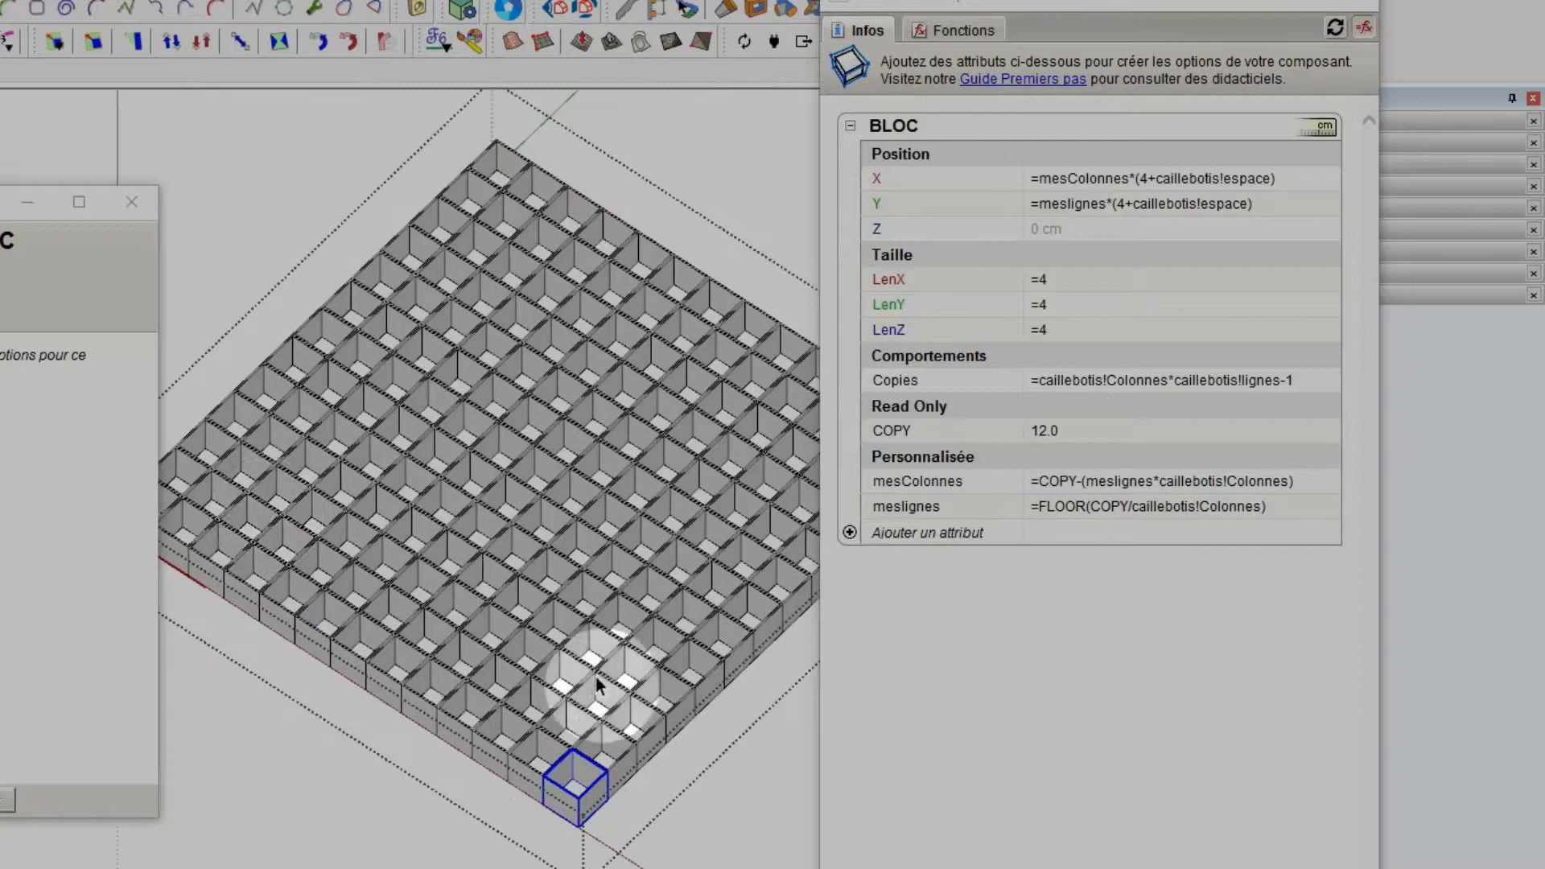
{"action": "scroll", "coordinate": [592, 677], "scroll_direction": "down", "scroll_amount": 1}
{"action": "left_click", "coordinate": [240, 497]}
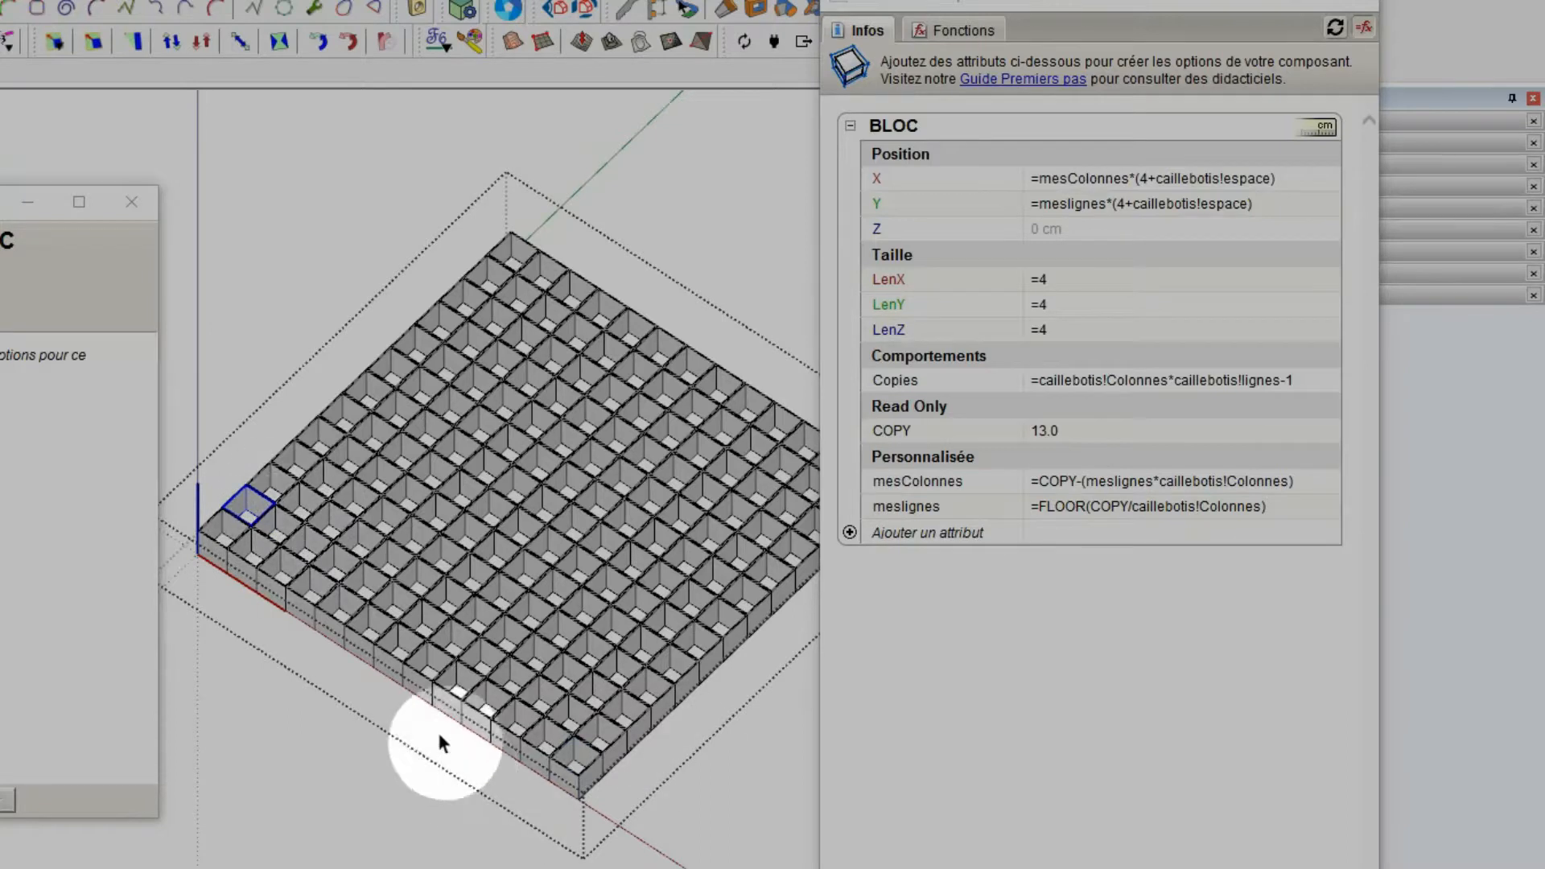
{"action": "scroll", "coordinate": [403, 723], "scroll_direction": "down", "scroll_amount": 1}
{"action": "scroll", "coordinate": [563, 759], "scroll_direction": "up", "scroll_amount": 2}
{"action": "scroll", "coordinate": [574, 757], "scroll_direction": "down", "scroll_amount": 2}
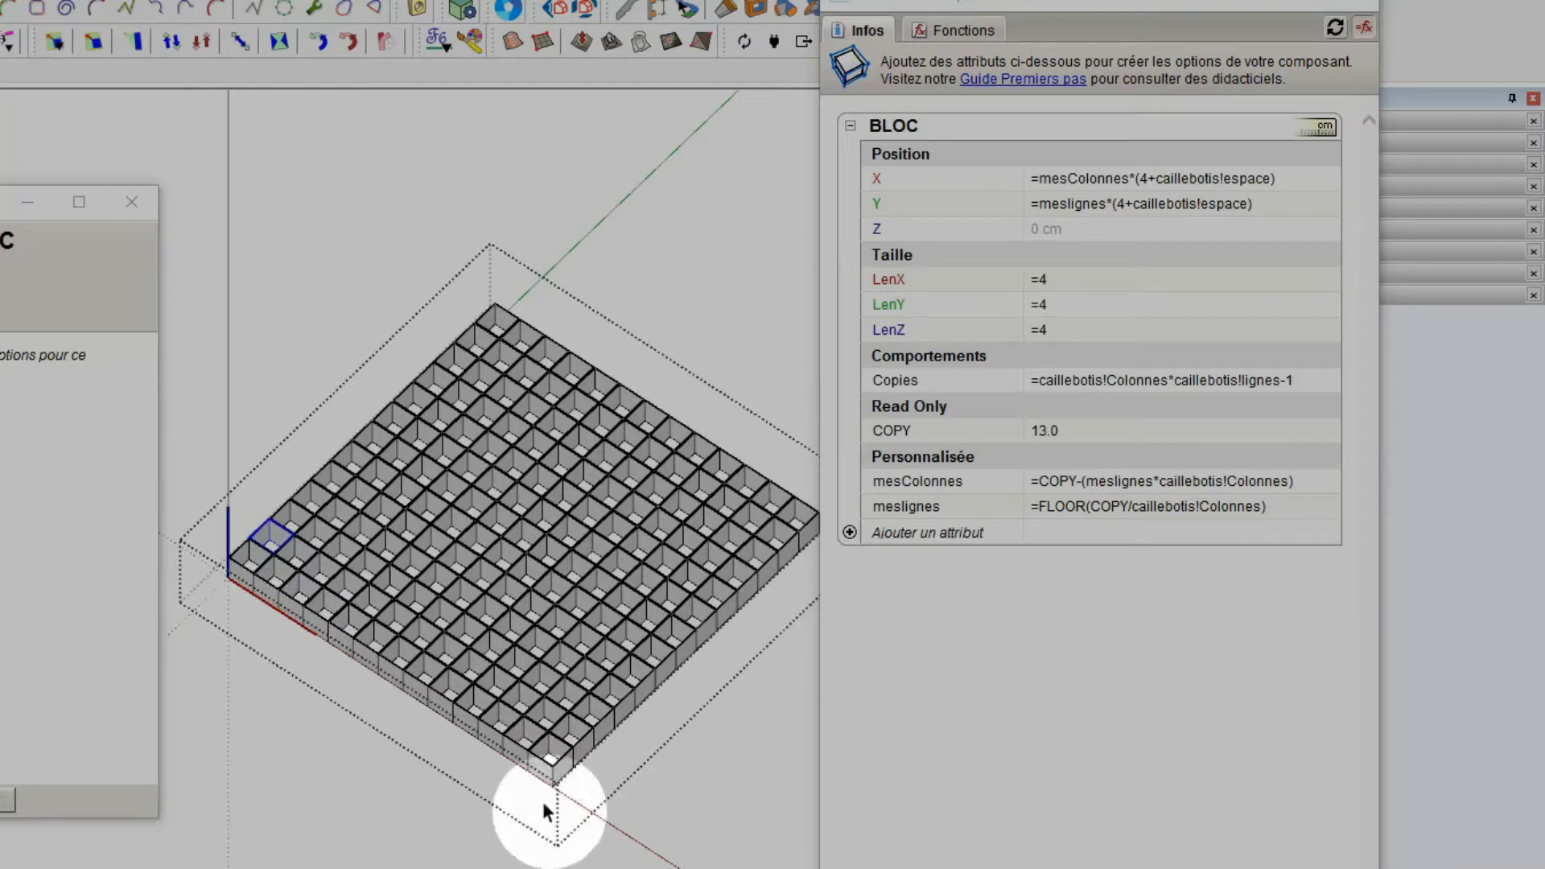
{"action": "left_click", "coordinate": [241, 574]}
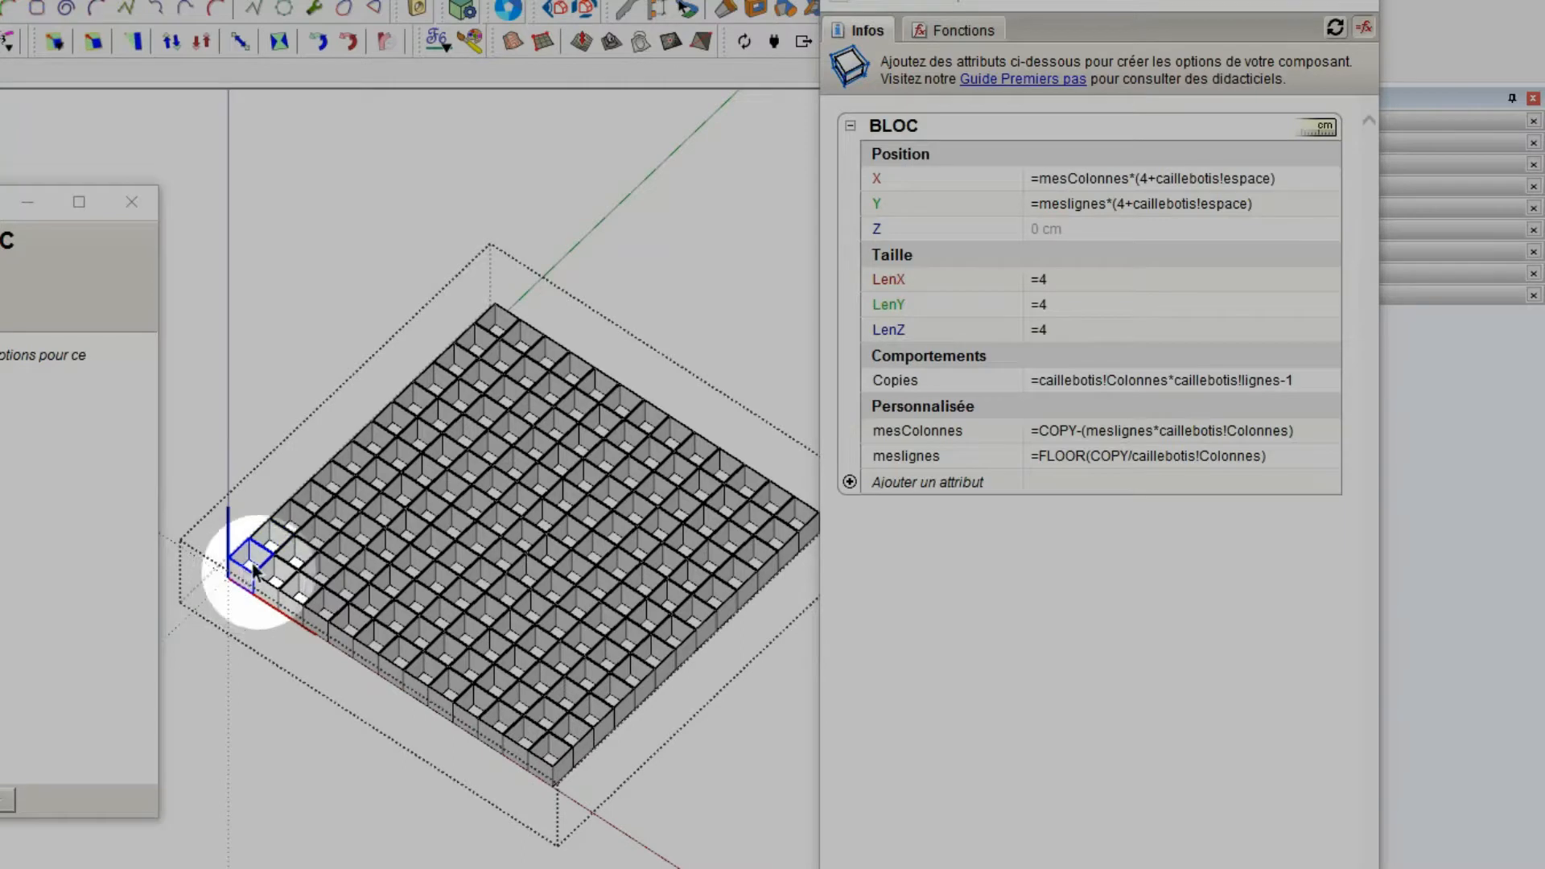
{"action": "left_click", "coordinate": [310, 305]}
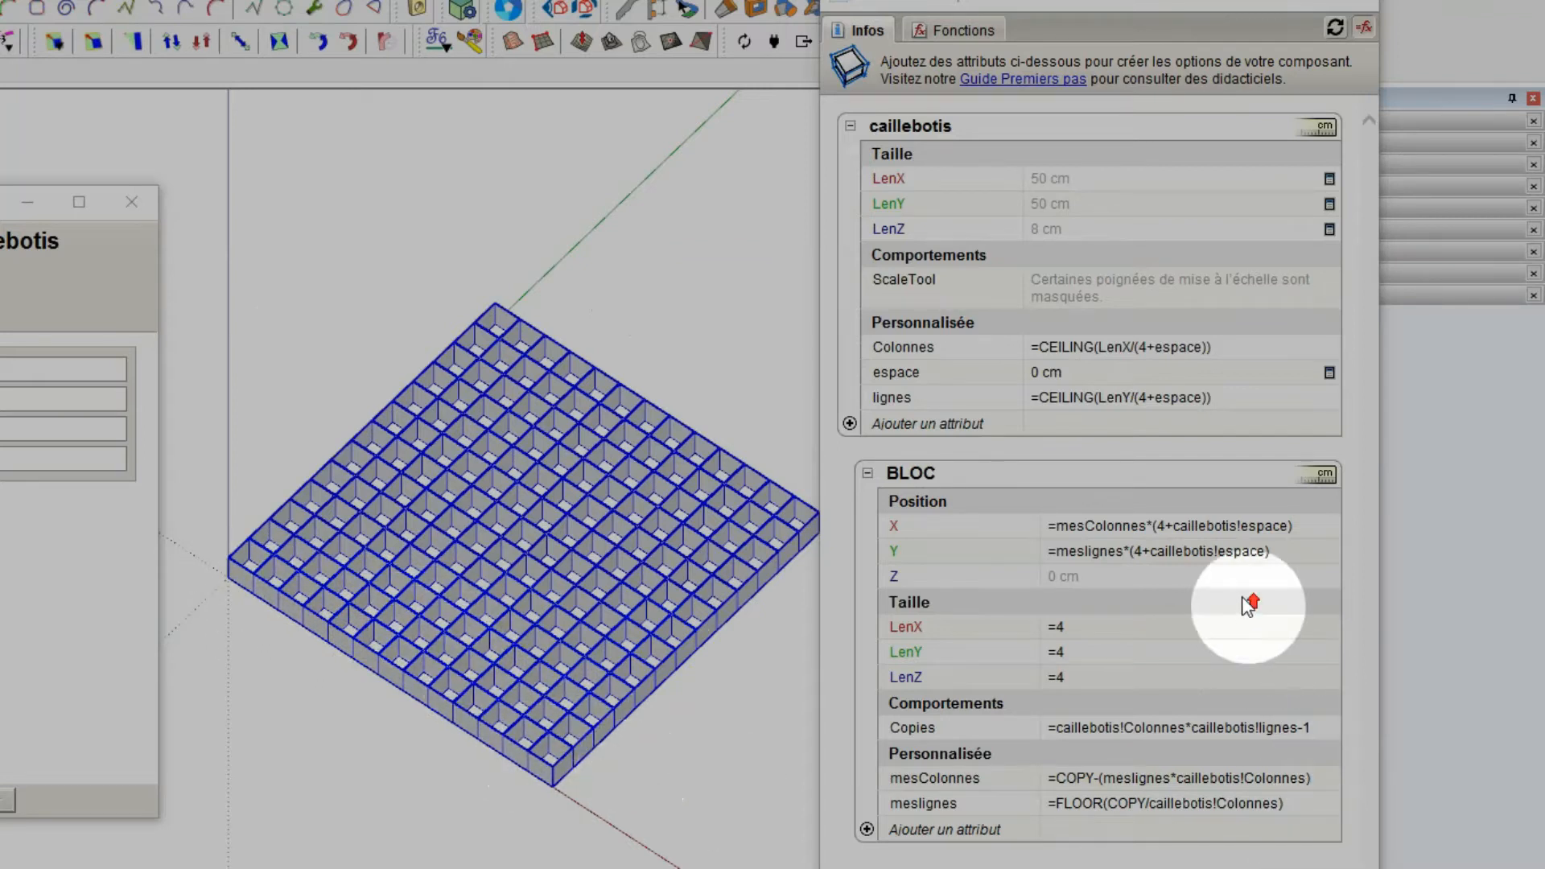
{"action": "scroll", "coordinate": [327, 458], "scroll_direction": "down", "scroll_amount": 2}
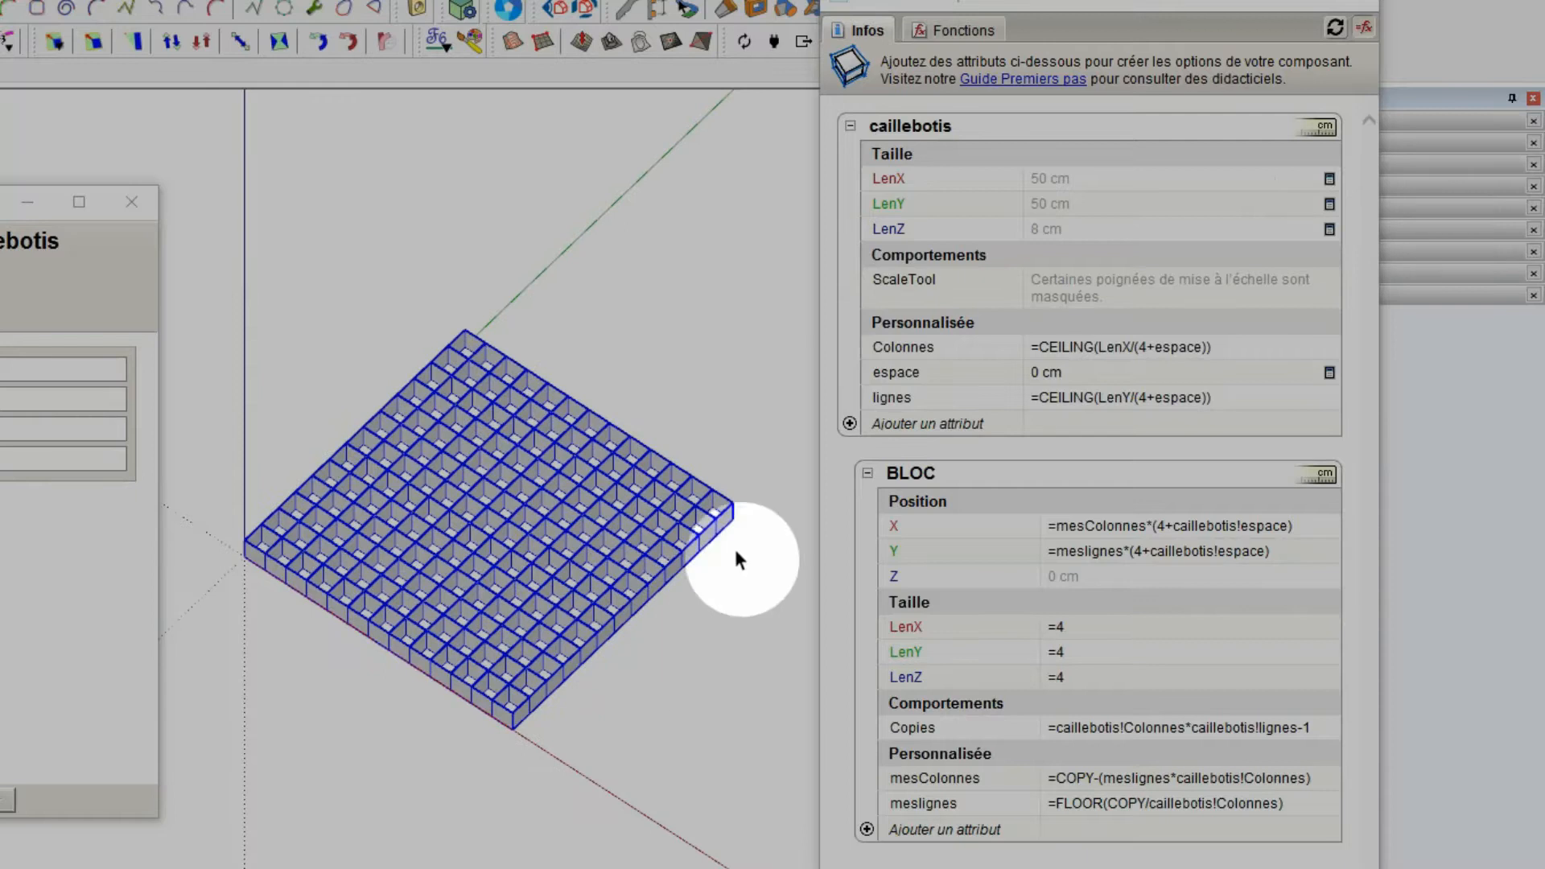
{"action": "scroll", "coordinate": [735, 550], "scroll_direction": "up", "scroll_amount": 1}
{"action": "scroll", "coordinate": [567, 549], "scroll_direction": "down", "scroll_amount": 2}
{"action": "scroll", "coordinate": [645, 510], "scroll_direction": "up", "scroll_amount": 2}
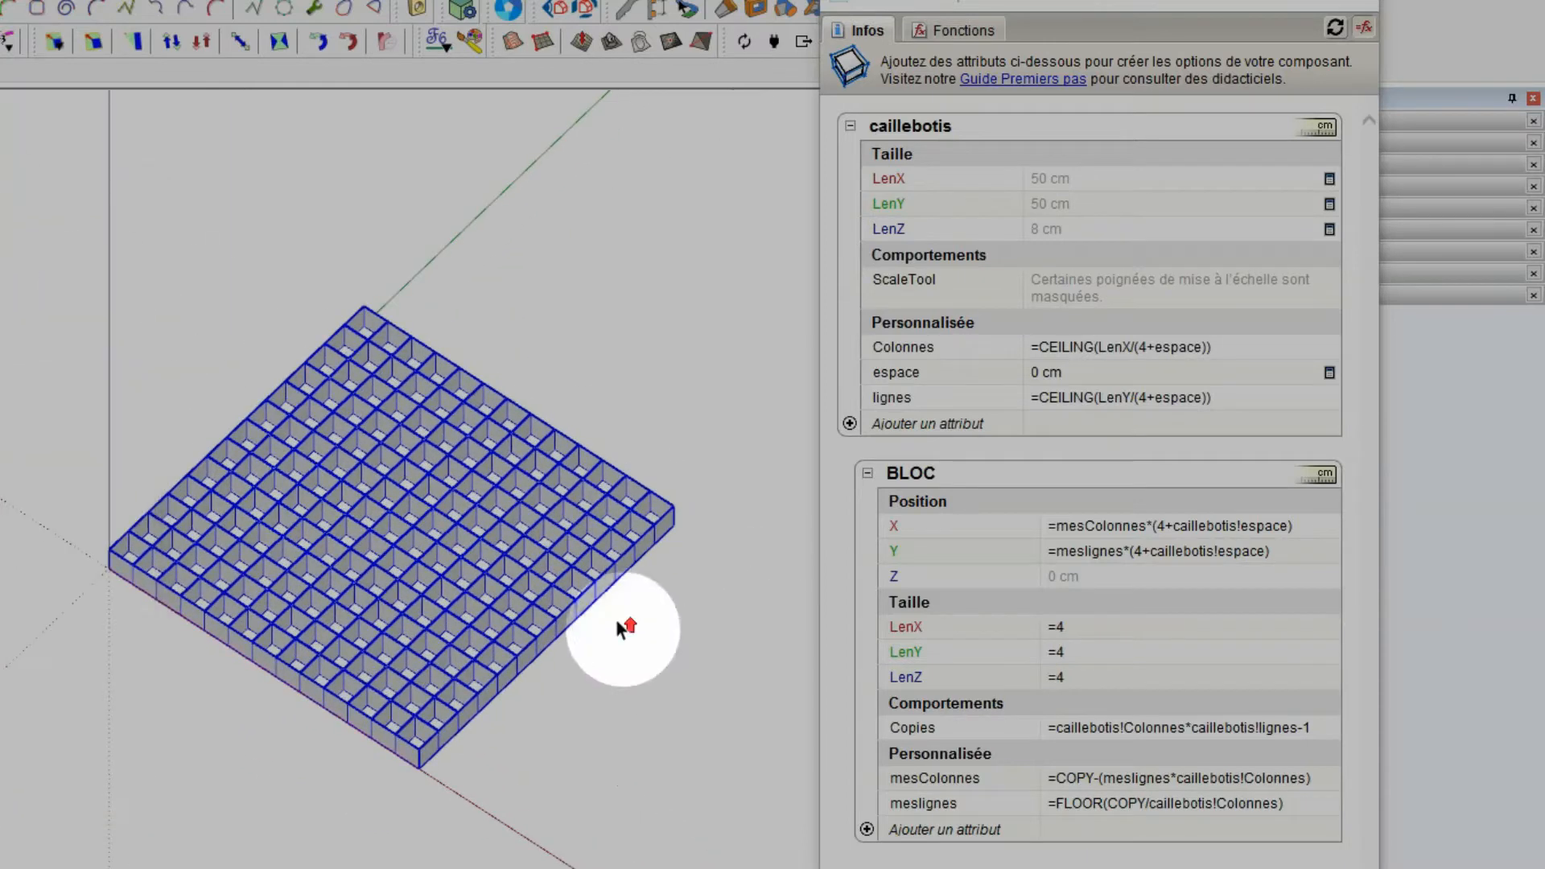
{"action": "scroll", "coordinate": [619, 629], "scroll_direction": "up", "scroll_amount": 1}
{"action": "scroll", "coordinate": [543, 626], "scroll_direction": "down", "scroll_amount": 1}
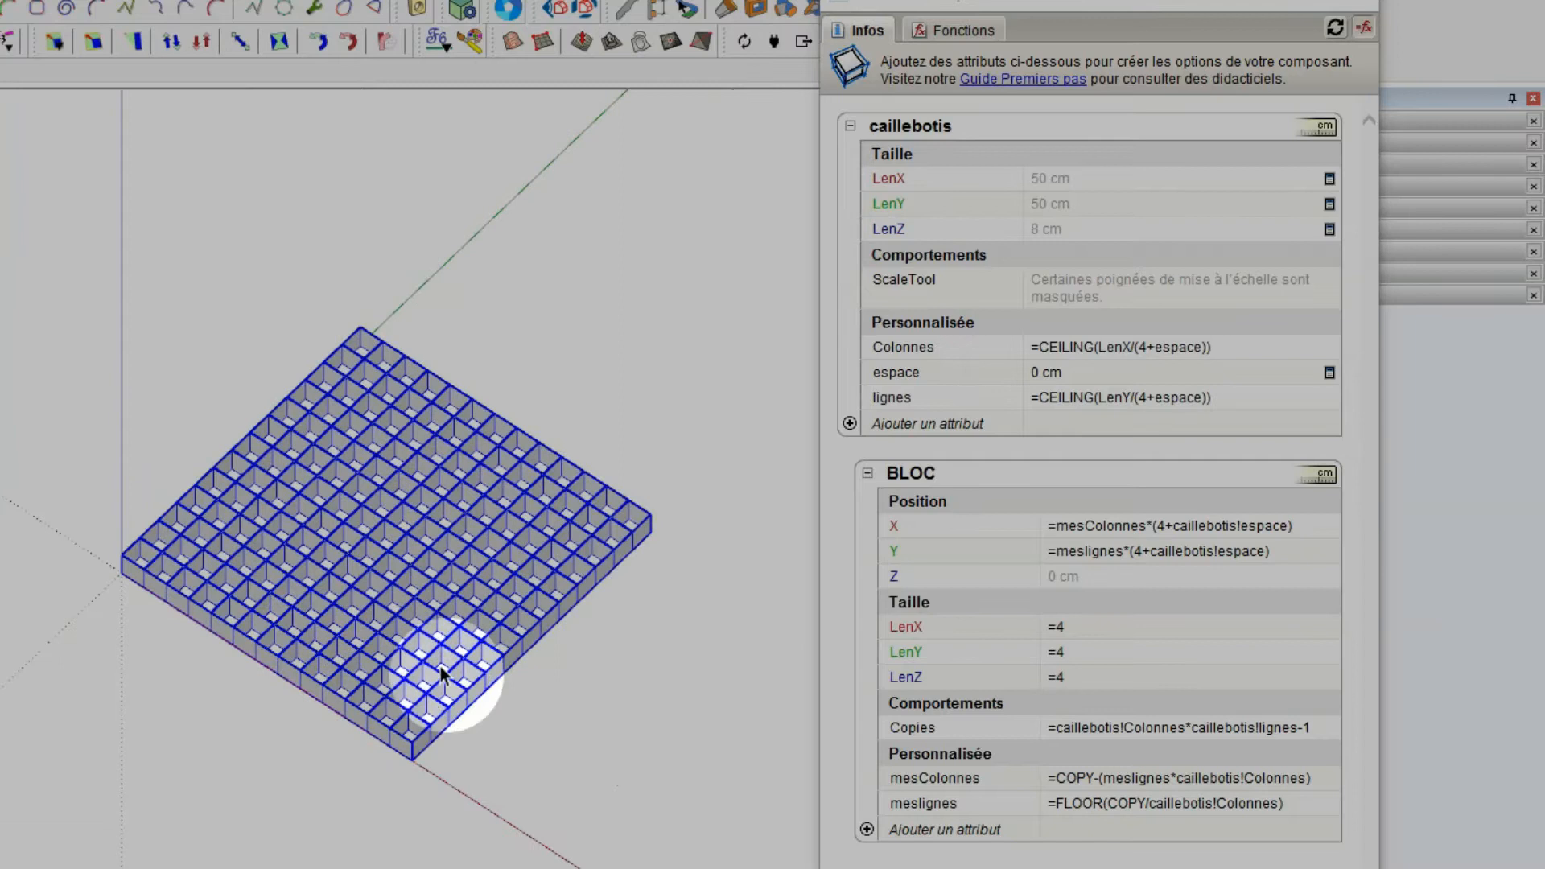
{"action": "left_click", "coordinate": [576, 736]}
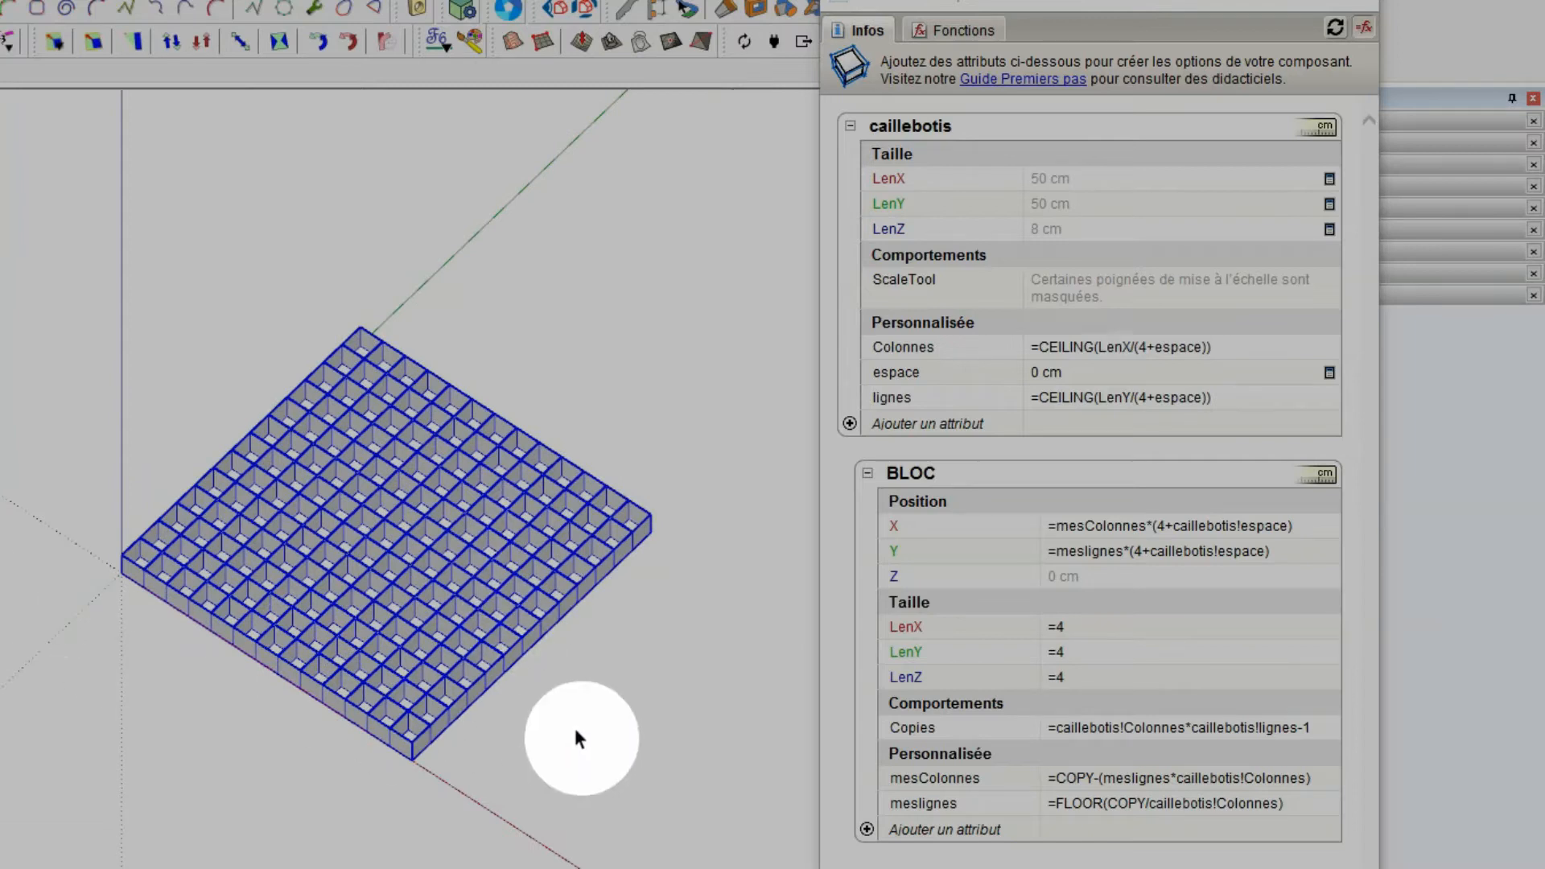
Scale the grating to about 70 cm along the red axis and about 75 cm along the green axis
{"action": "scroll", "coordinate": [45, 614], "scroll_direction": "down", "scroll_amount": 1}
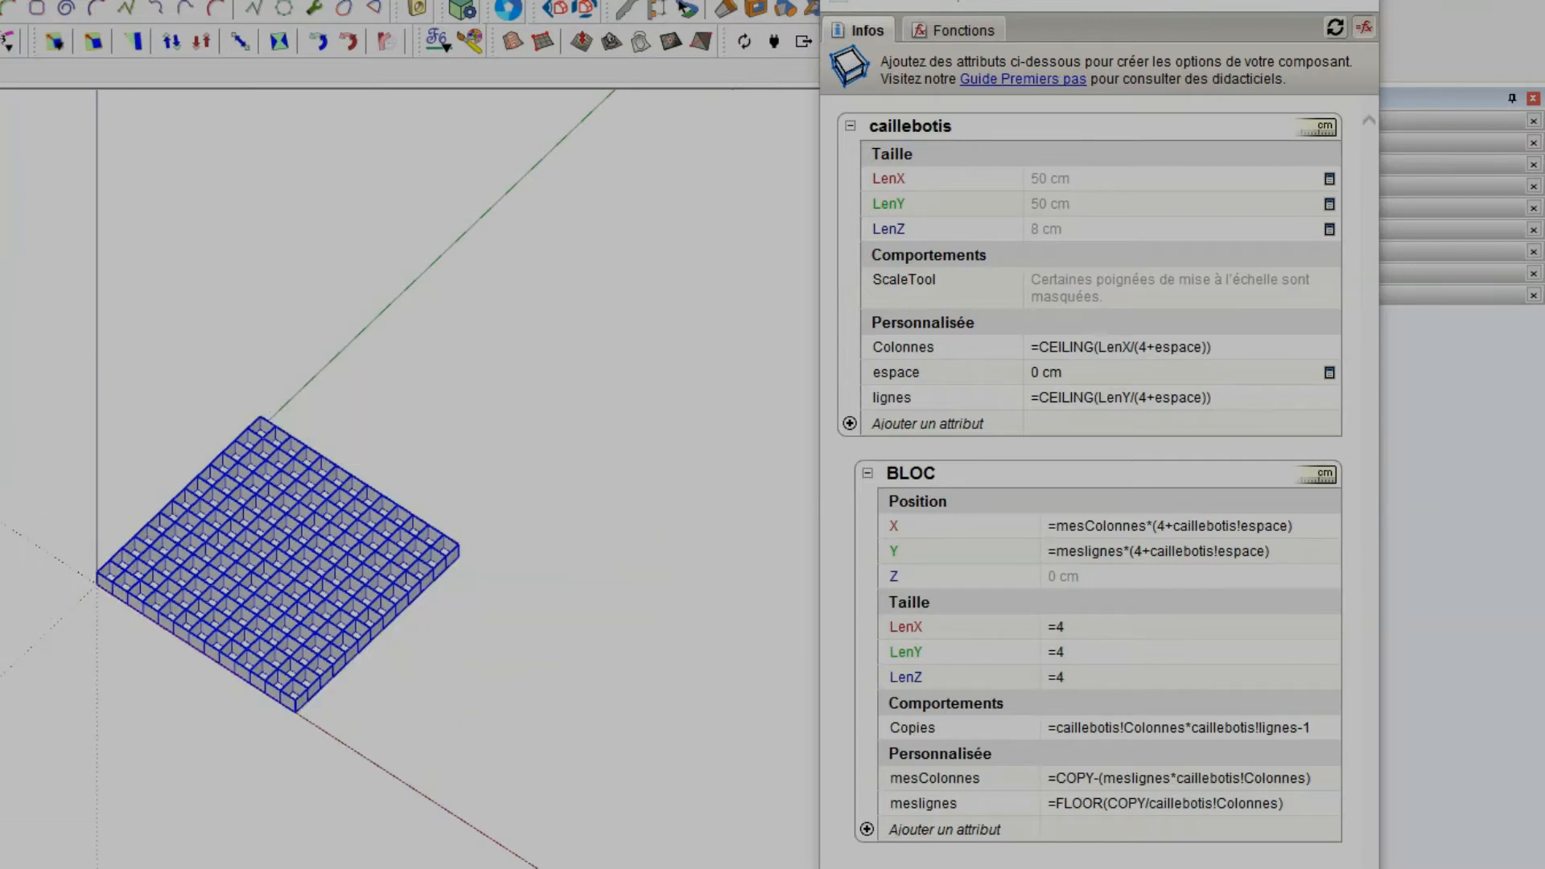
{"action": "key", "text": "s"}
{"action": "left_click_drag", "start_coordinate": [380, 632], "coordinate": [449, 663]}
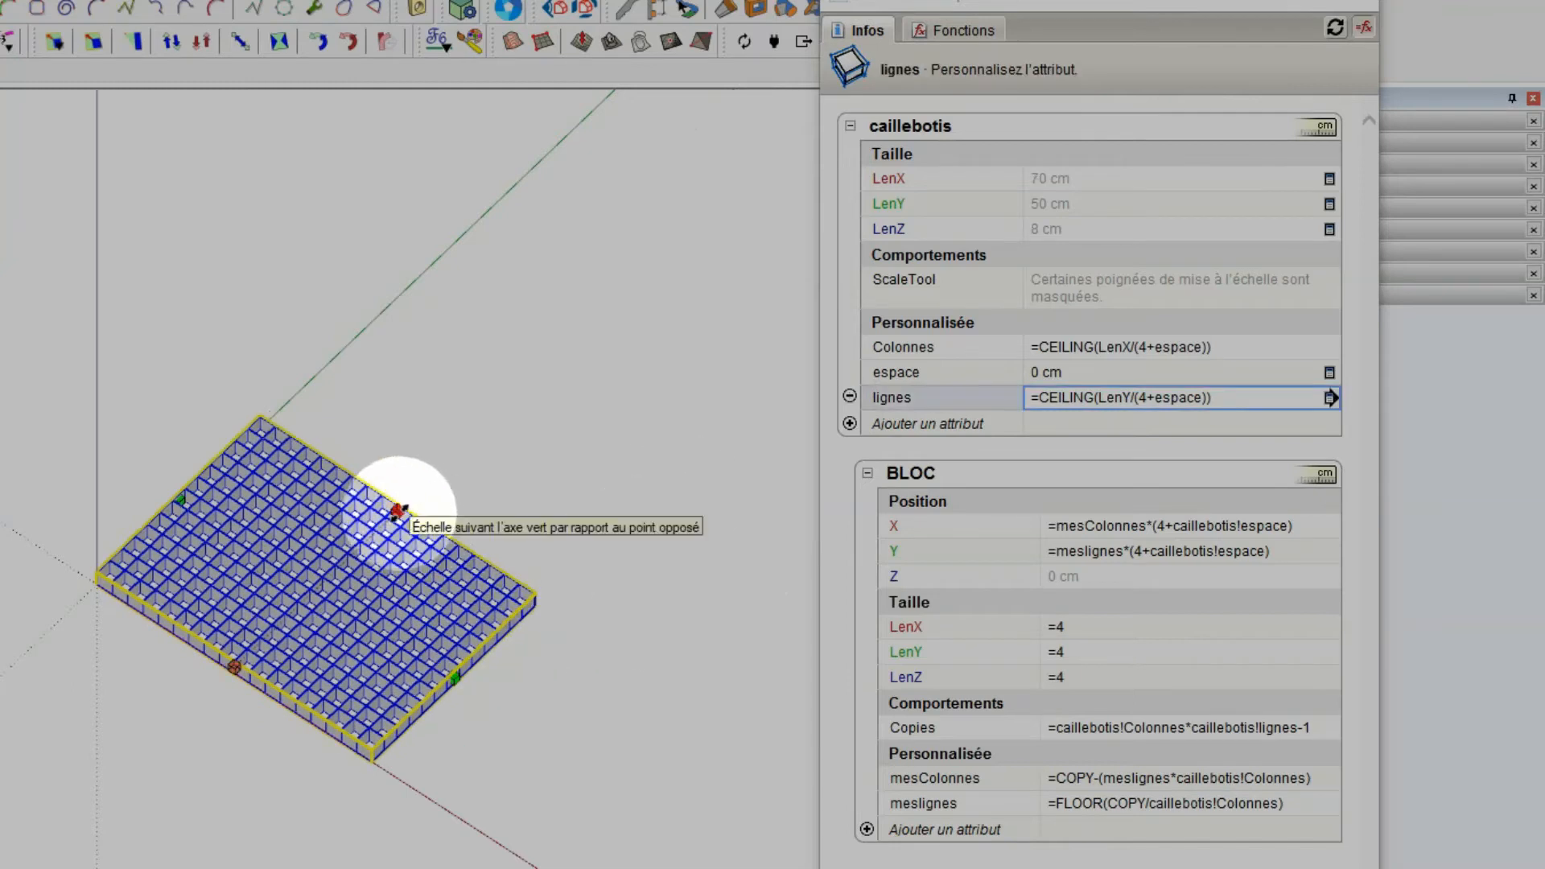
{"action": "left_click_drag", "start_coordinate": [398, 512], "coordinate": [477, 439]}
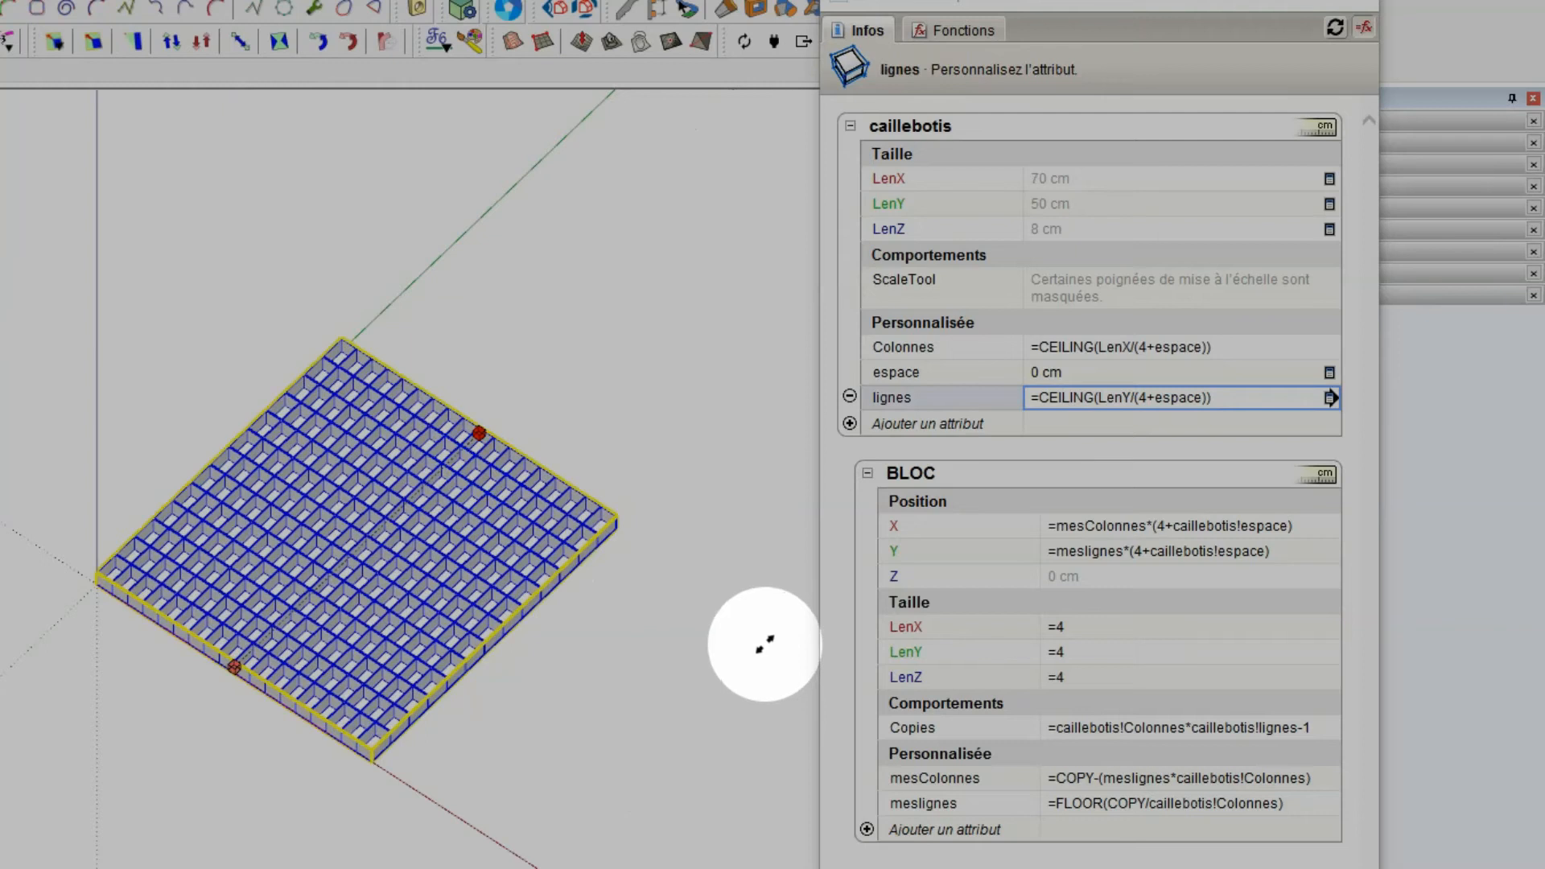
Examine the blocks along the edges of the enlarged grating up close and as a whole
{"action": "middle_click_drag", "start_coordinate": [759, 649], "coordinate": [438, 763]}
{"action": "middle_click_drag", "start_coordinate": [402, 540], "coordinate": [397, 393]}
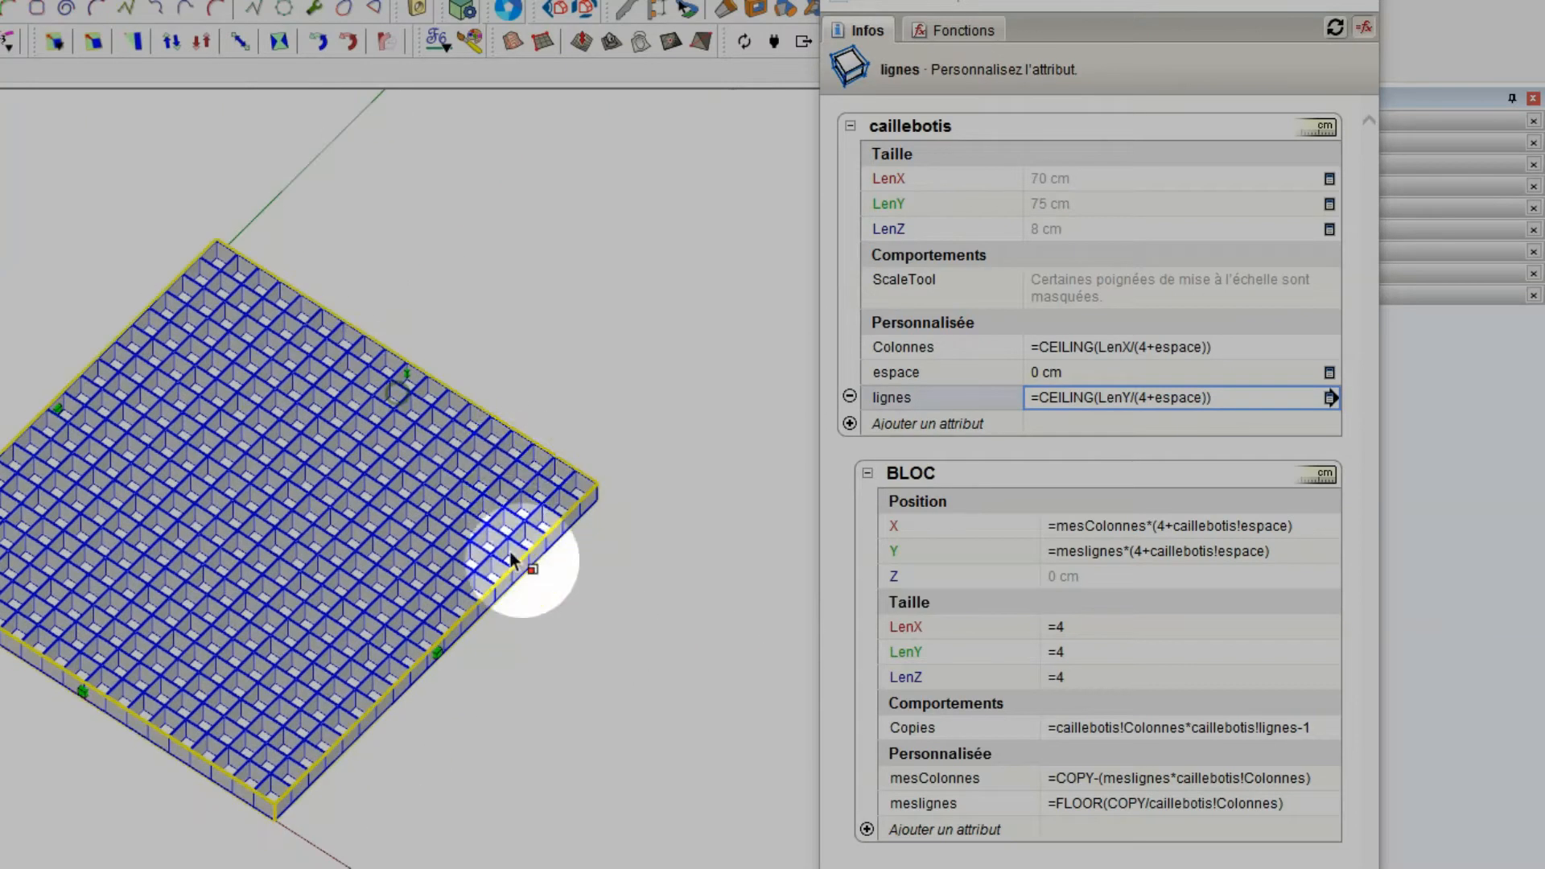
{"action": "scroll", "coordinate": [515, 555], "scroll_direction": "down", "scroll_amount": 2}
{"action": "scroll", "coordinate": [553, 542], "scroll_direction": "up", "scroll_amount": 5}
{"action": "scroll", "coordinate": [534, 534], "scroll_direction": "down", "scroll_amount": 4}
{"action": "scroll", "coordinate": [559, 528], "scroll_direction": "up", "scroll_amount": 1}
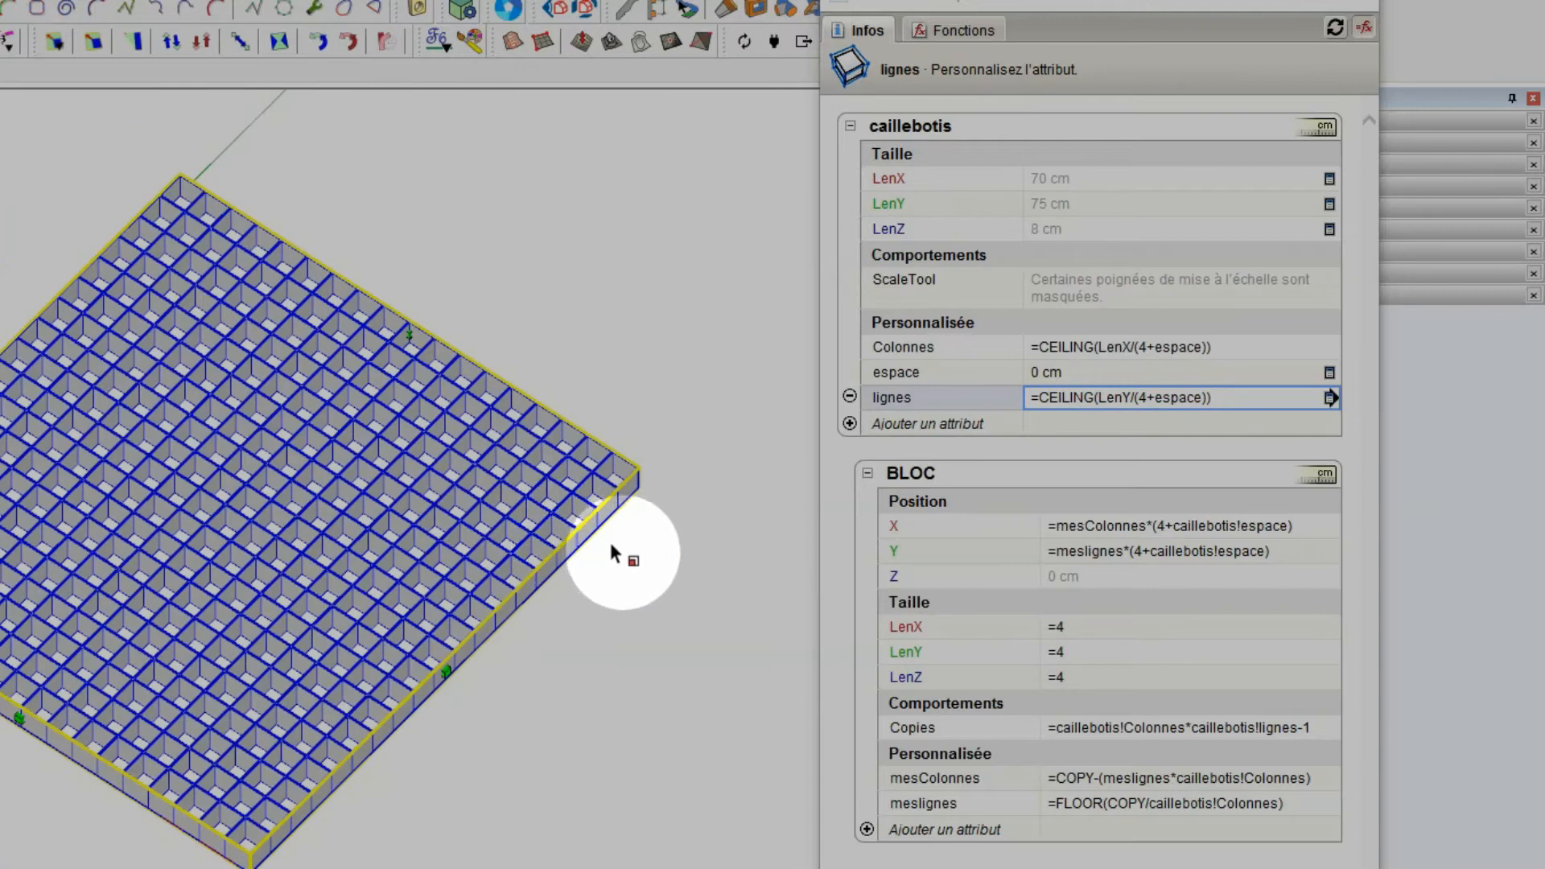
{"action": "scroll", "coordinate": [628, 587], "scroll_direction": "down", "scroll_amount": 1}
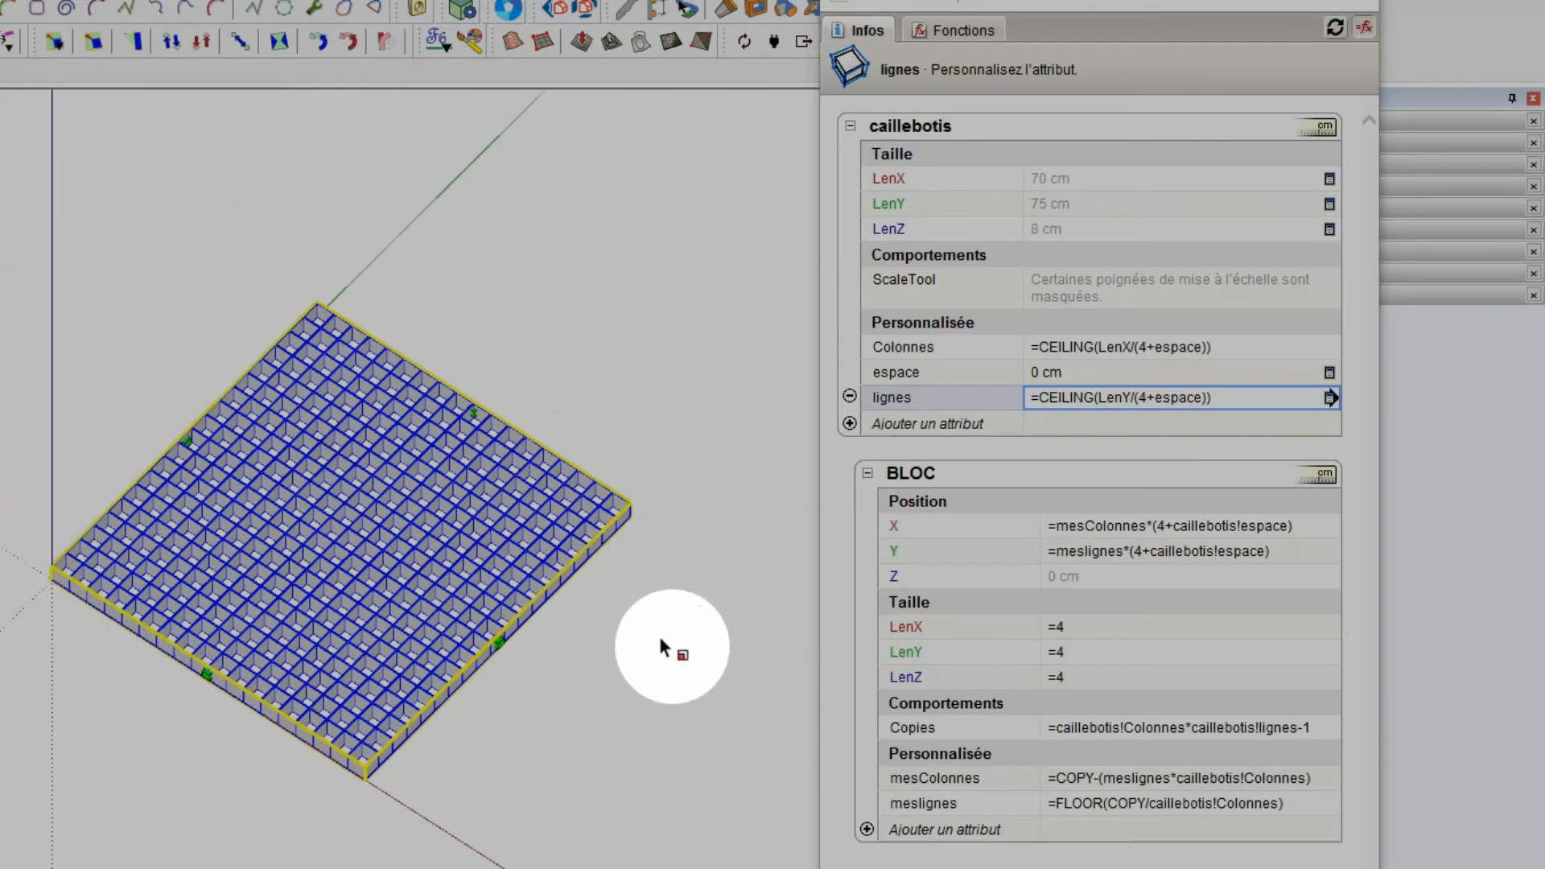